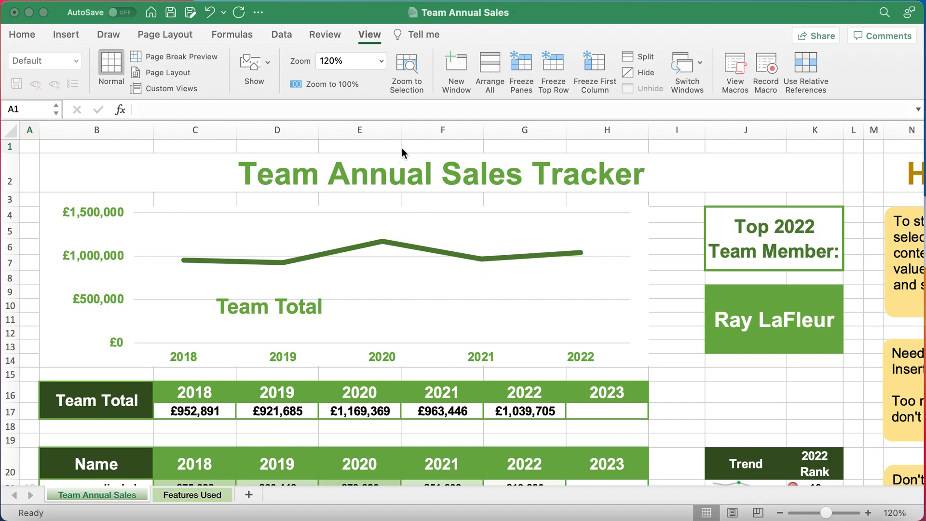
# Step: Hide the gridlines on the Team Annual Sales sheet
pyautogui.click(350, 140)
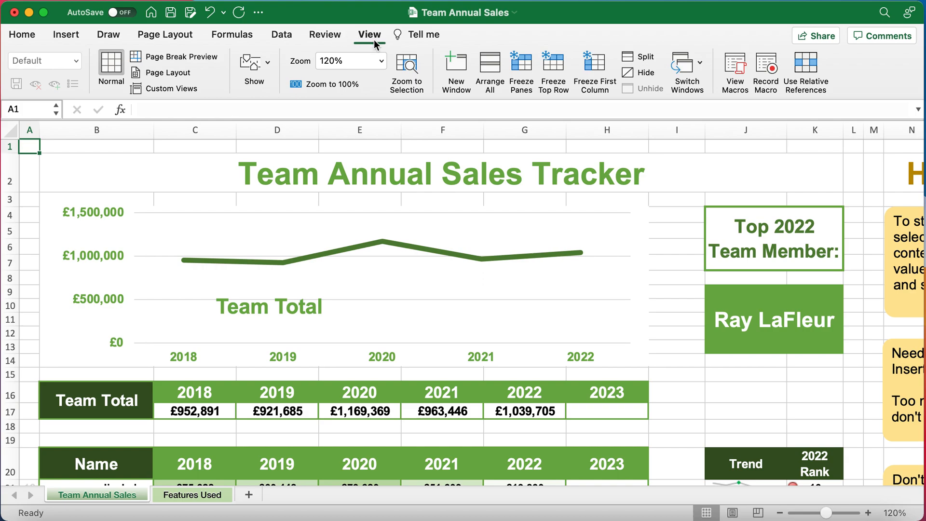
pyautogui.click(266, 71)
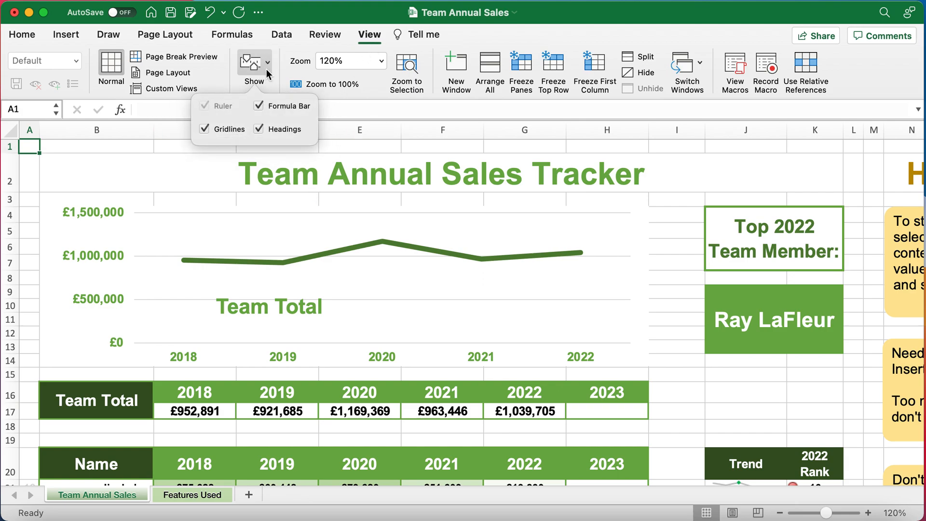
pyautogui.click(206, 129)
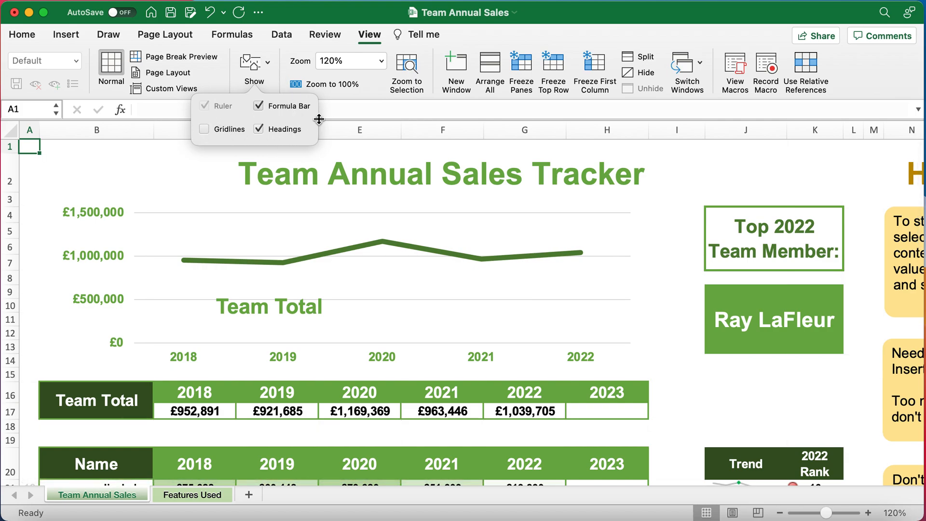
pyautogui.click(382, 155)
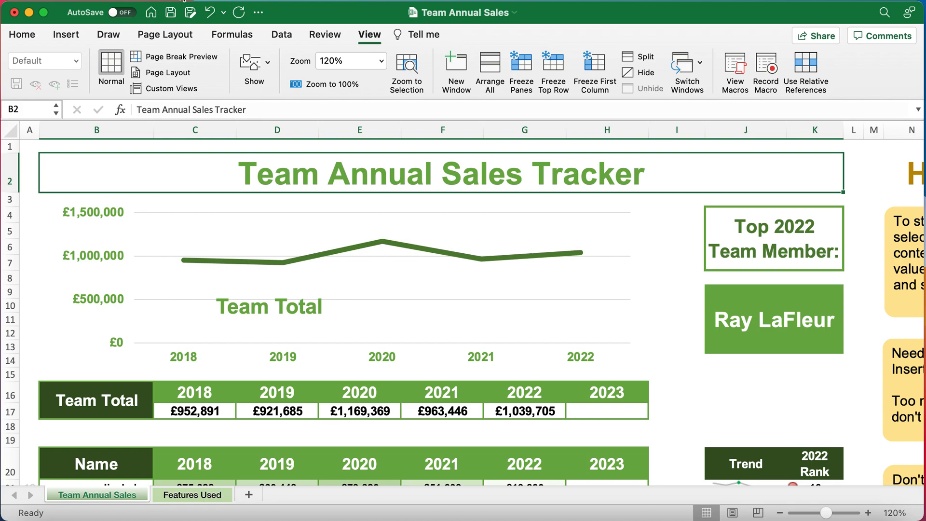
# Step: Hide the ribbon to leave more room for the worksheet, and select cell A1
pyautogui.click(161, 1)
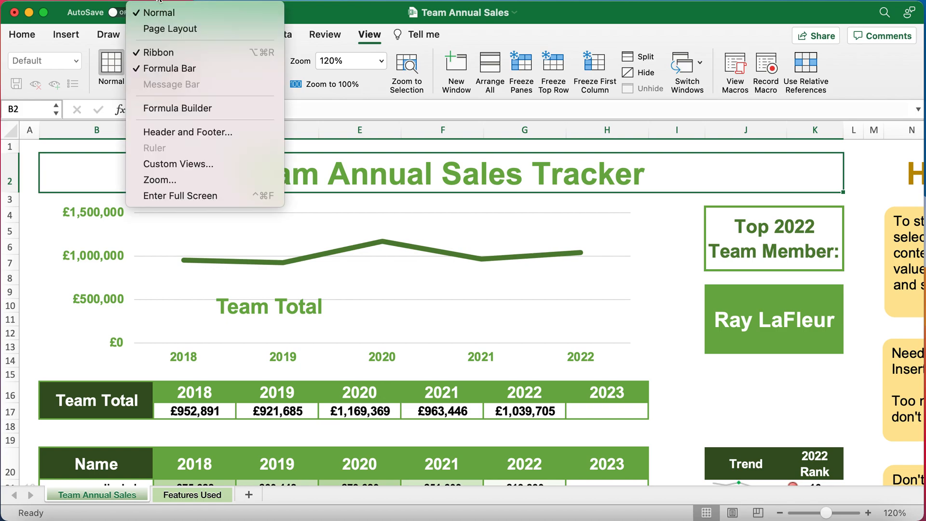
pyautogui.click(151, 54)
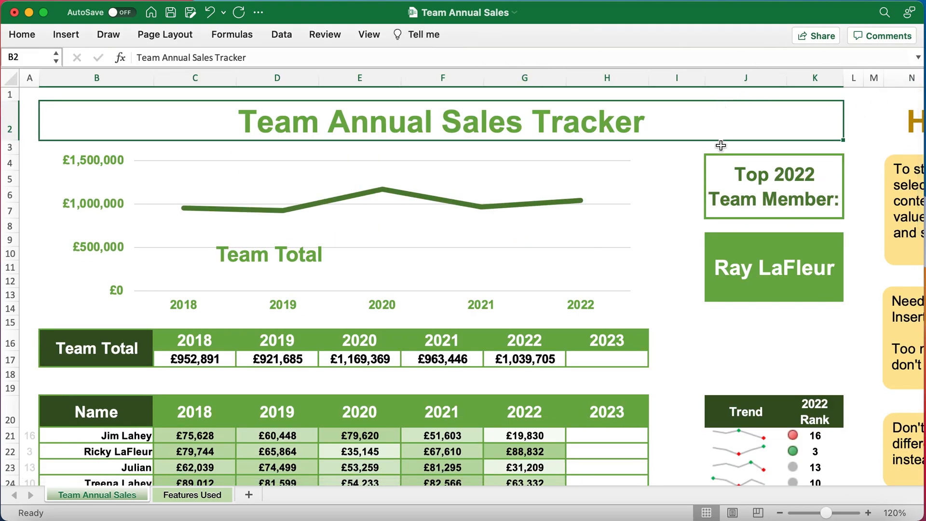
pyautogui.click(35, 97)
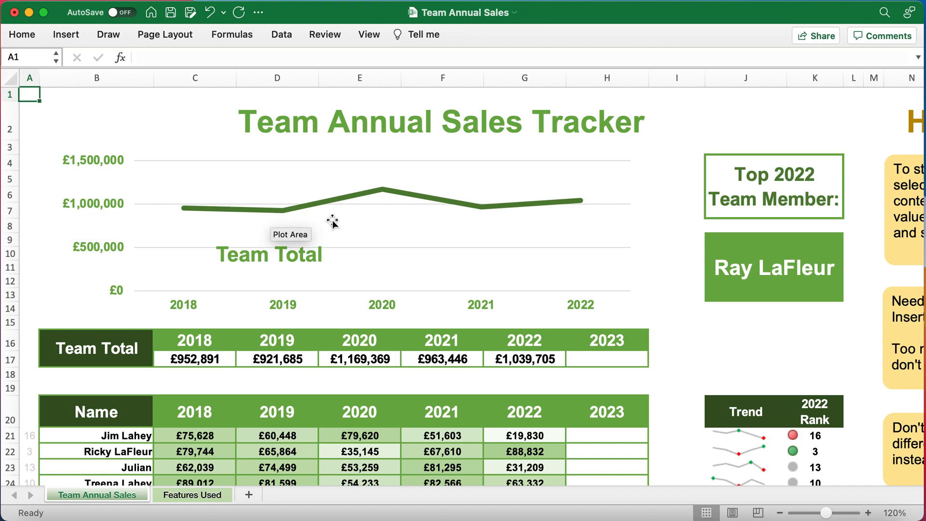
# Step: Review the tracker's layout: the line chart, the Team Total year row and the table of individual yearly sales with trends and ranks
pyautogui.scroll(-2, 332, 221)
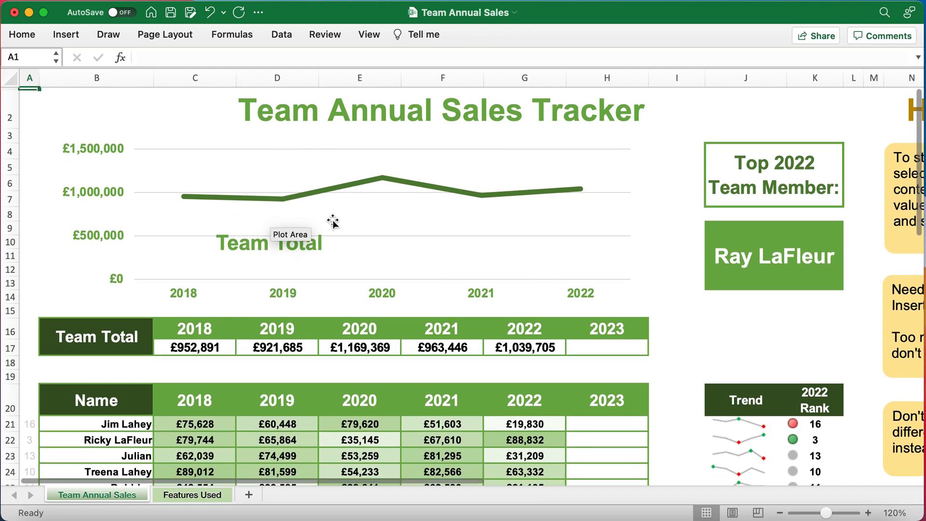
pyautogui.scroll(2, 331, 220)
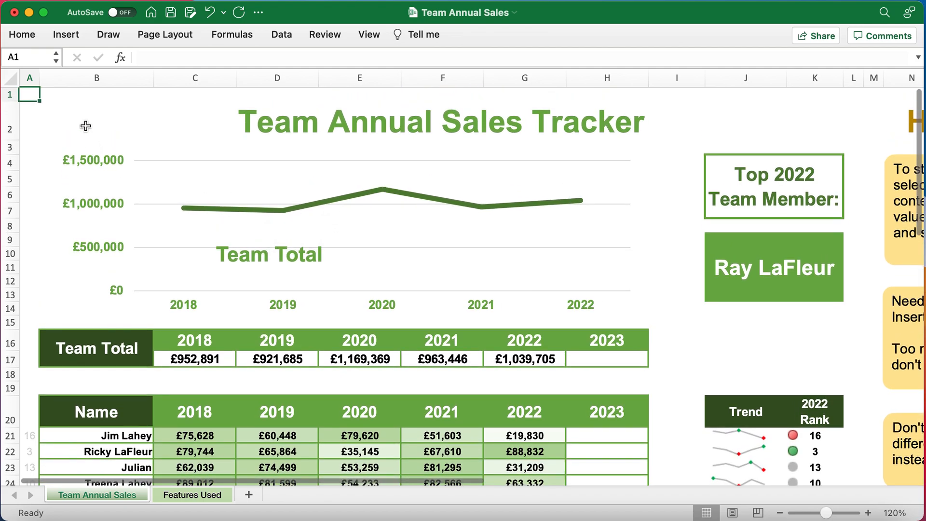
pyautogui.moveTo(194, 340); pyautogui.dragTo(336, 343)
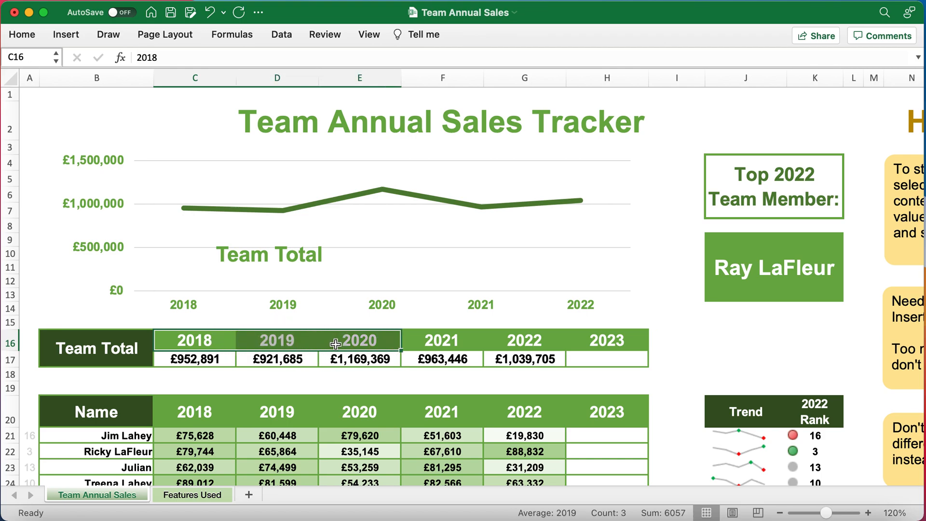
pyautogui.click(555, 347)
pyautogui.click(131, 347)
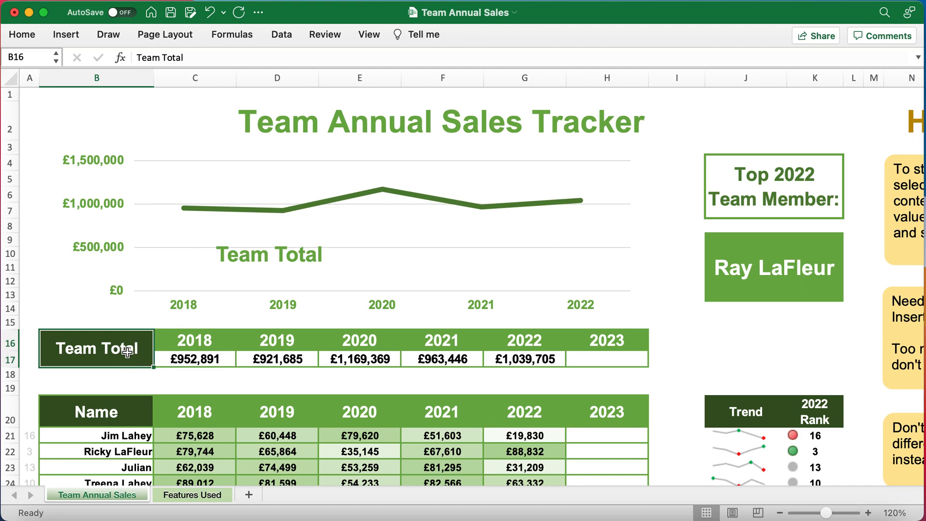
pyautogui.scroll(-5, 130, 352)
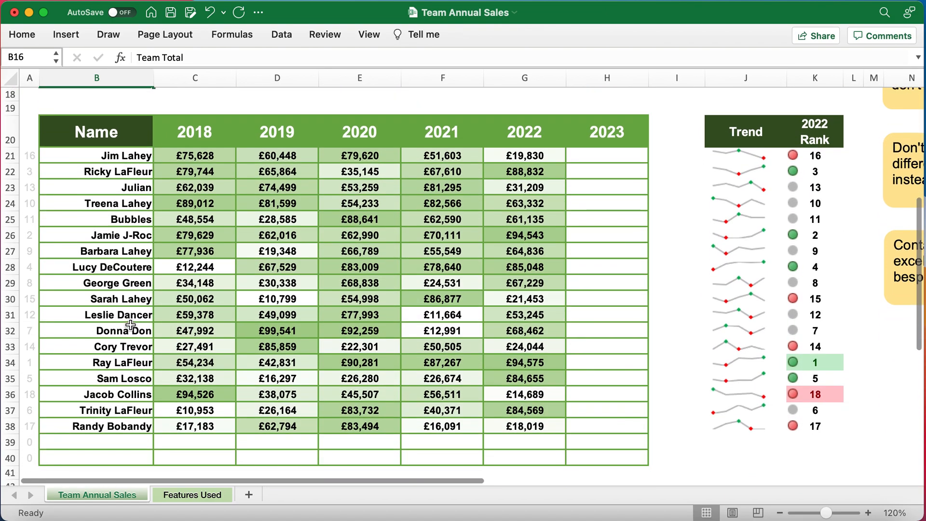
pyautogui.scroll(10, 130, 325)
pyautogui.scroll(1, 130, 324)
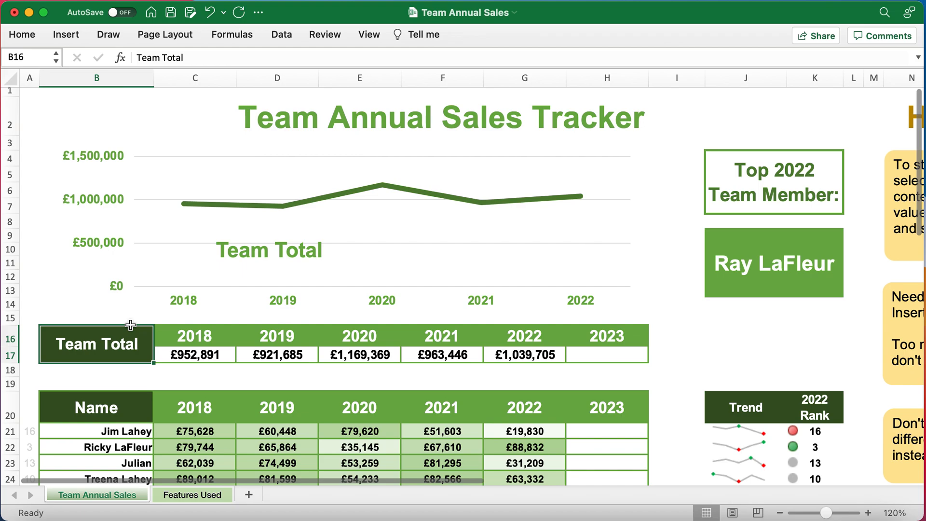
pyautogui.scroll(-1, 130, 325)
pyautogui.scroll(1, 130, 325)
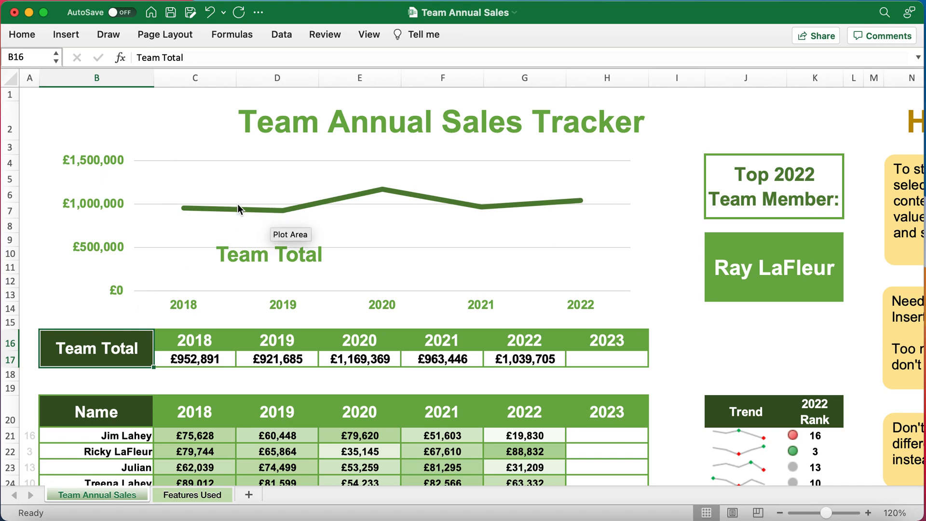
# Step: Examine the SUM(C21:C40) part of the 2018 team total formula in C17 and the sales range it covers
pyautogui.click(184, 359)
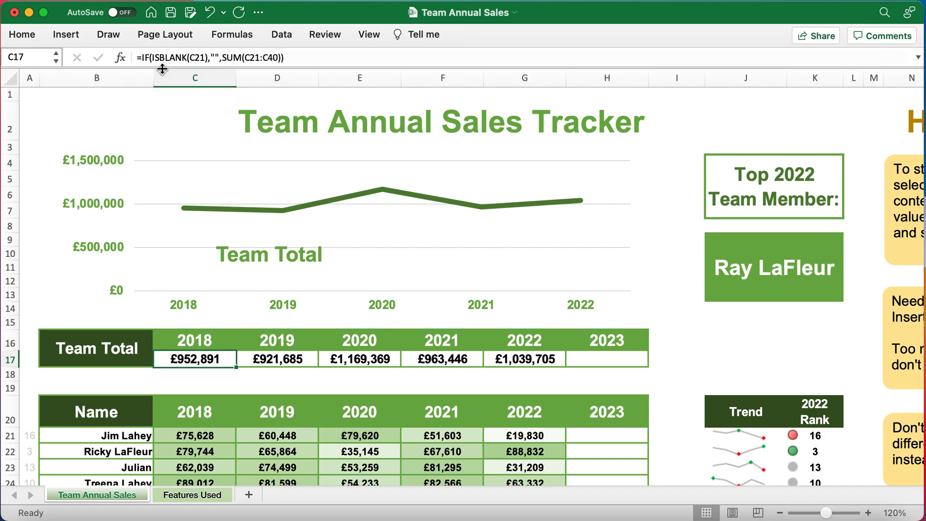
pyautogui.click(138, 58)
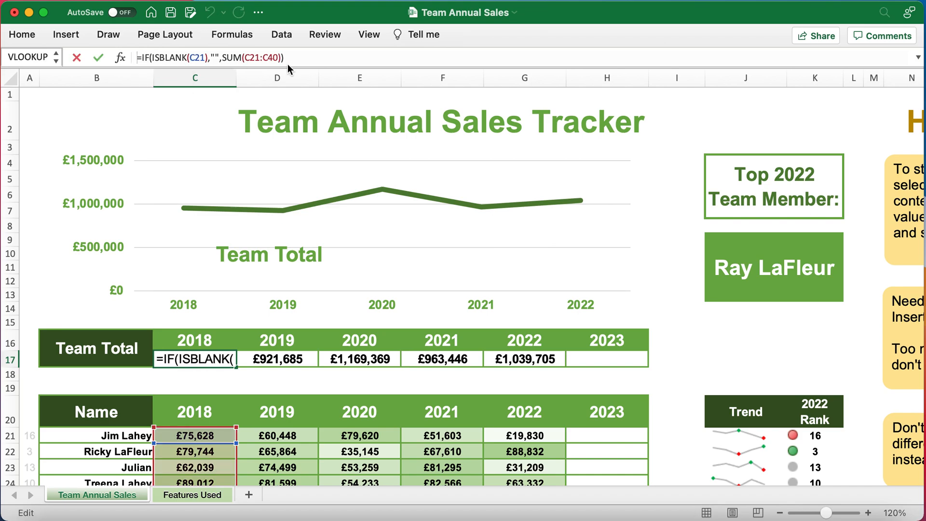
pyautogui.moveTo(222, 57); pyautogui.dragTo(283, 57)
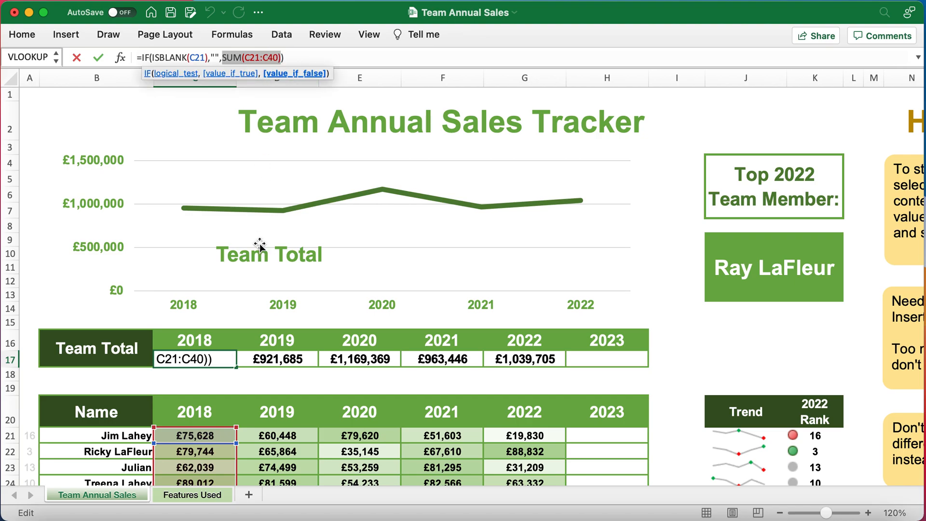
pyautogui.scroll(-5, 261, 244)
pyautogui.scroll(-3, 261, 244)
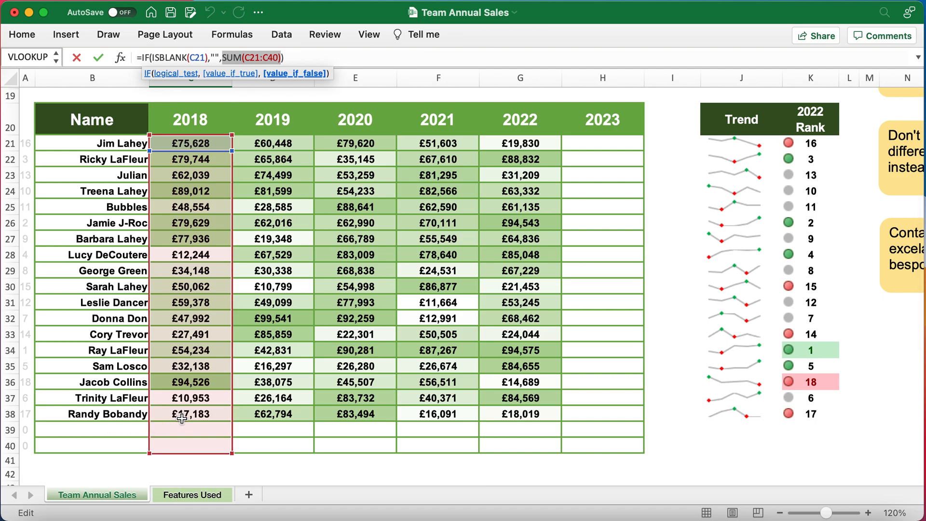
pyautogui.scroll(2, 177, 399)
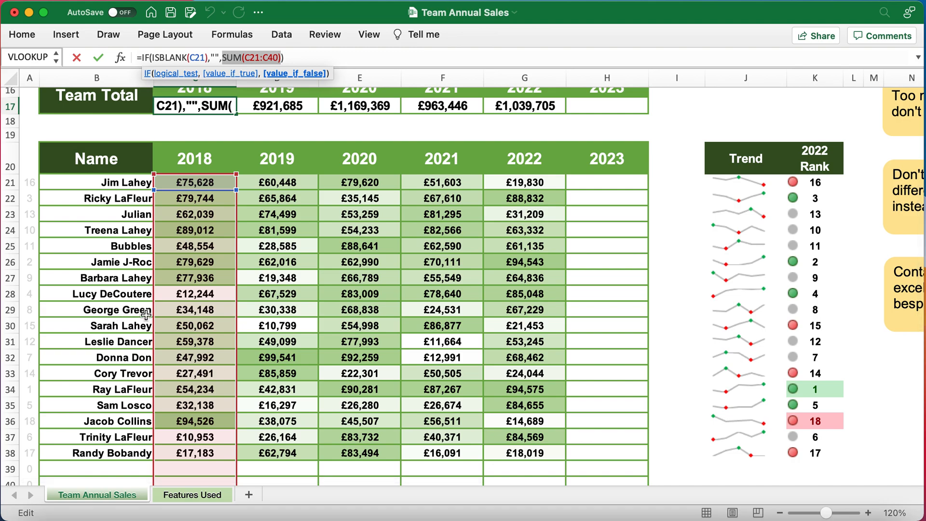
pyautogui.scroll(3, 208, 324)
pyautogui.scroll(6, 207, 324)
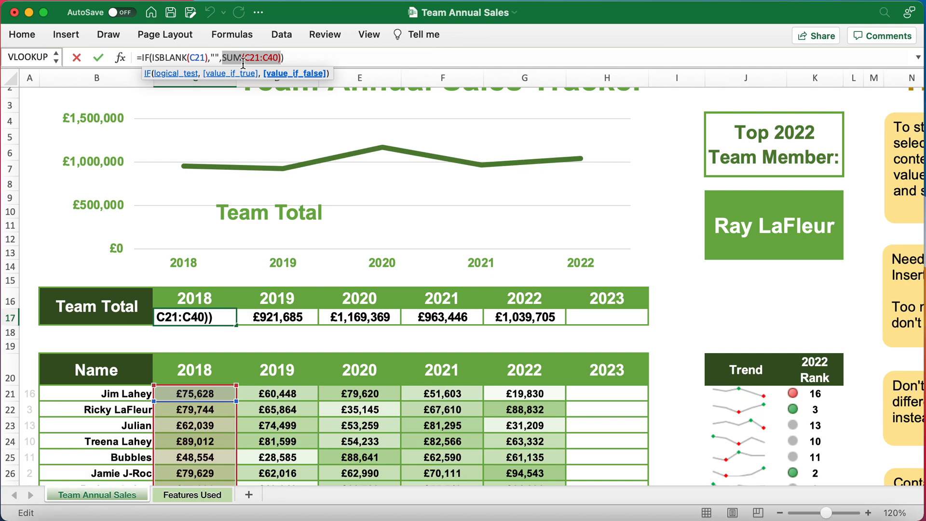
# Step: Examine the ISBLANK(C21) condition in the C17 formula, then leave the formula without editing it
pyautogui.click(223, 57)
pyautogui.moveTo(224, 58); pyautogui.dragTo(284, 58)
pyautogui.moveTo(153, 57); pyautogui.dragTo(205, 57)
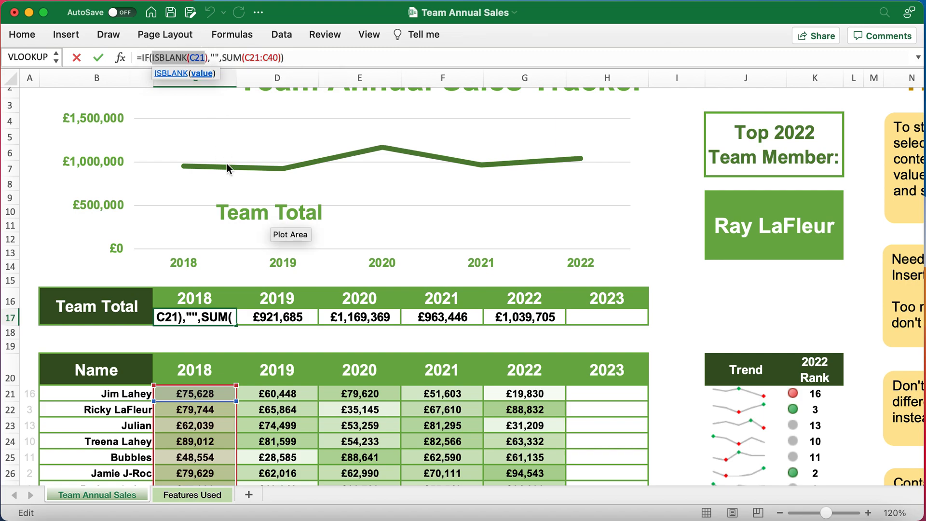
pyautogui.press('Escape')
# Step: Clear the individual 2018 sales figures in C21:C40
pyautogui.scroll(-8, 211, 185)
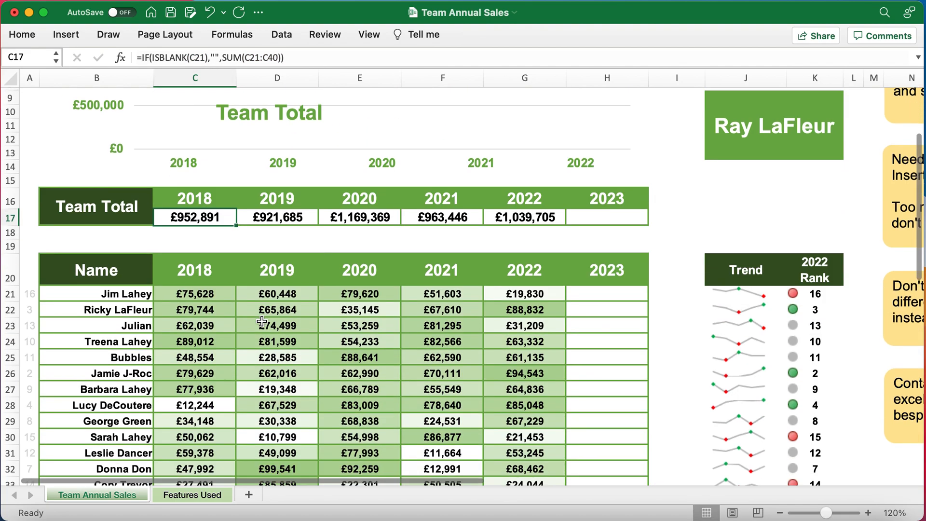
pyautogui.moveTo(208, 153); pyautogui.dragTo(208, 447)
pyautogui.press('Delete')
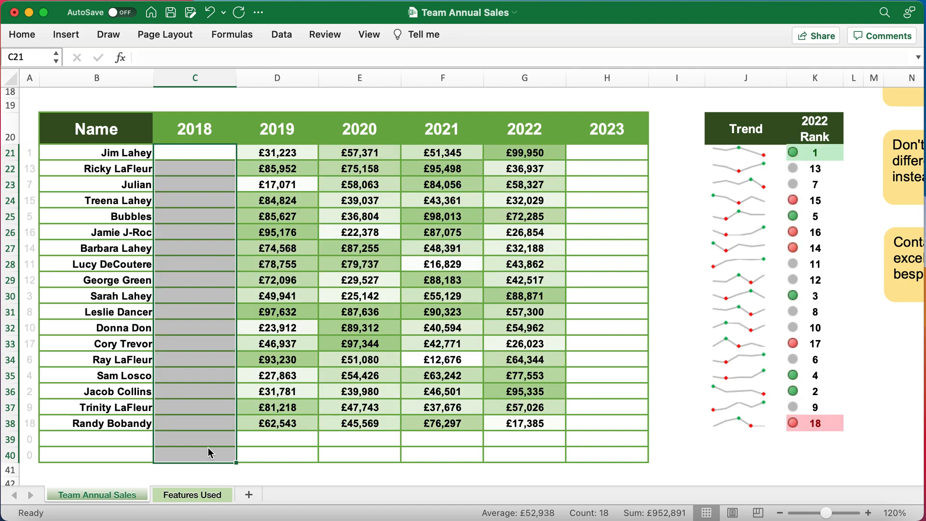
# Step: Reduce the 2018 team total formula in C17 to =SUM(C21:C40), without the IF and ISBLANK parts
pyautogui.scroll(4, 233, 395)
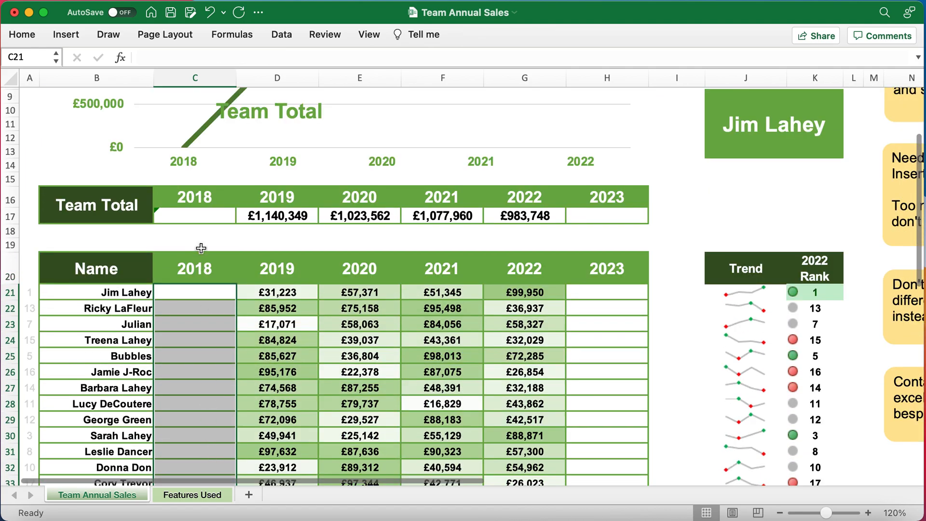
pyautogui.click(202, 213)
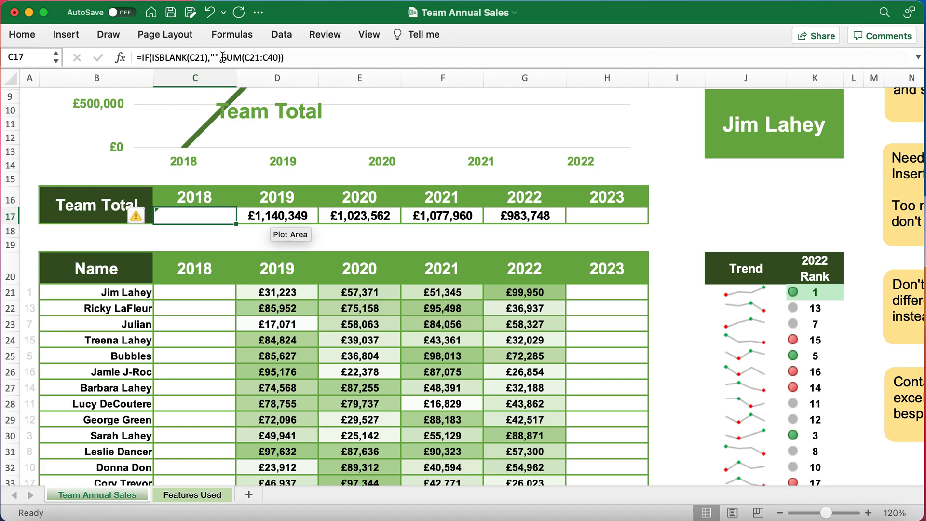
pyautogui.moveTo(222, 57); pyautogui.dragTo(141, 57)
pyautogui.press('BackSpace')
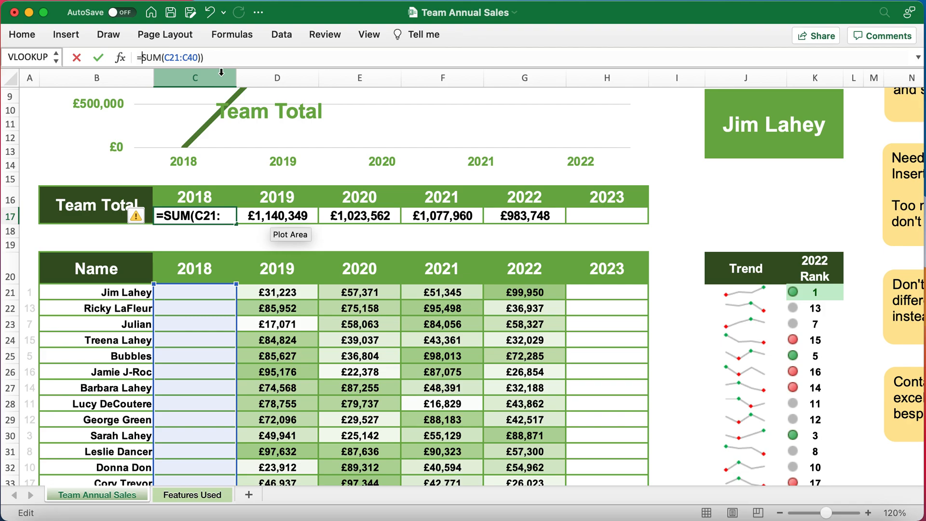
pyautogui.click(234, 58)
pyautogui.press('BackSpace')
pyautogui.press('Return')
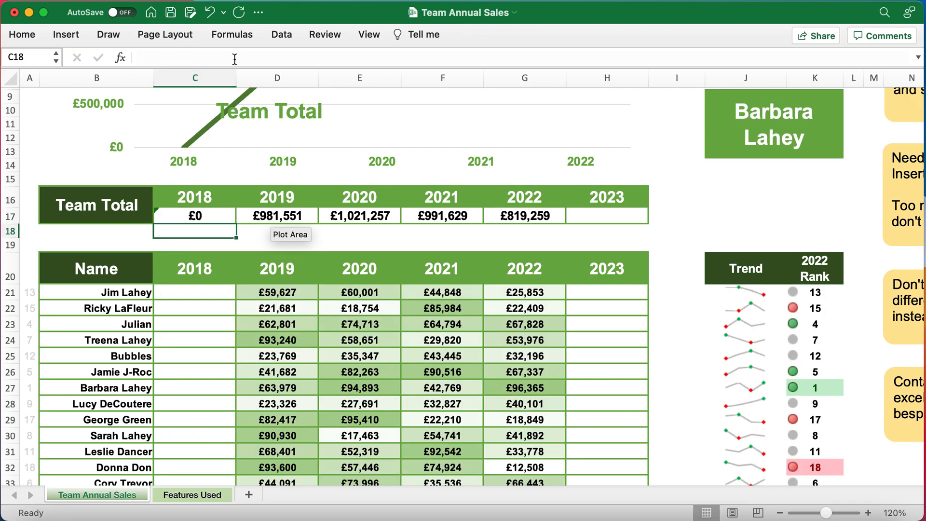
pyautogui.click(199, 213)
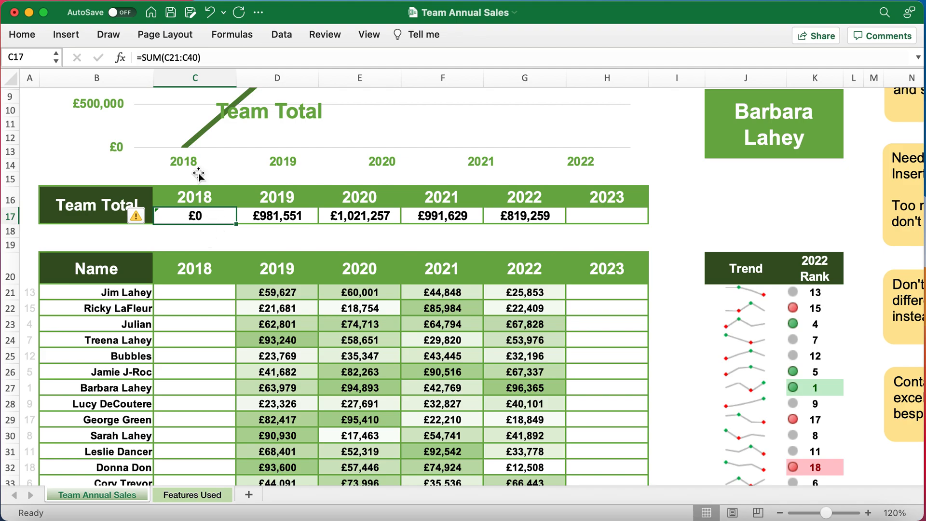
# Step: Undo the formula change in C17 and the clearing of the 2018 sales figures, then reselect C17
pyautogui.click(211, 13)
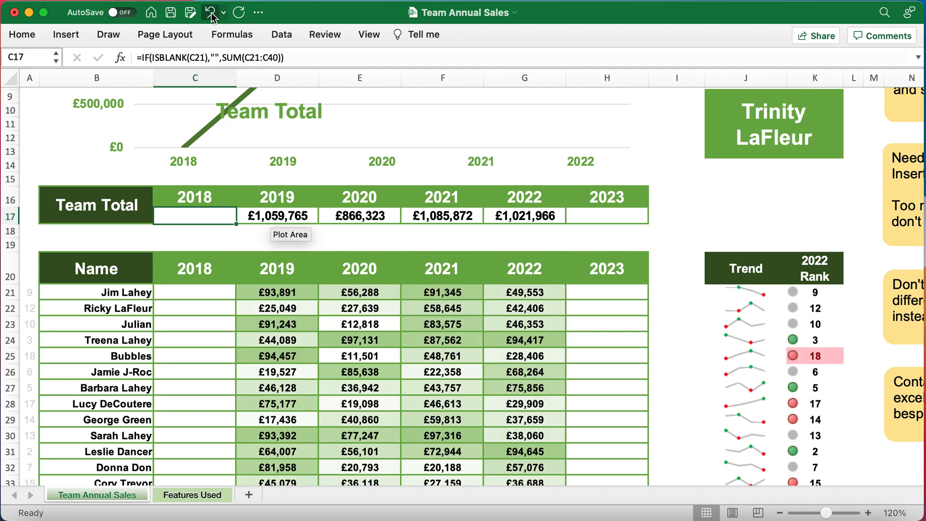
pyautogui.click(211, 13)
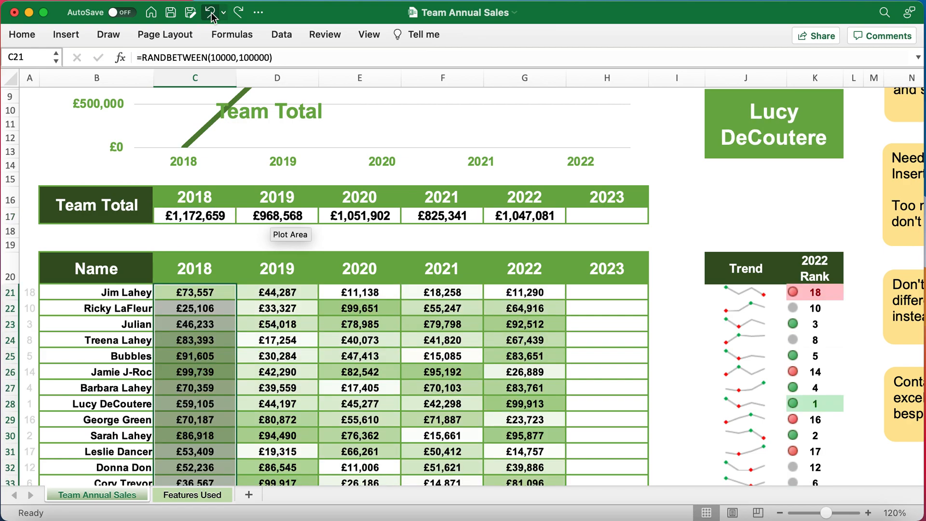
pyautogui.click(215, 217)
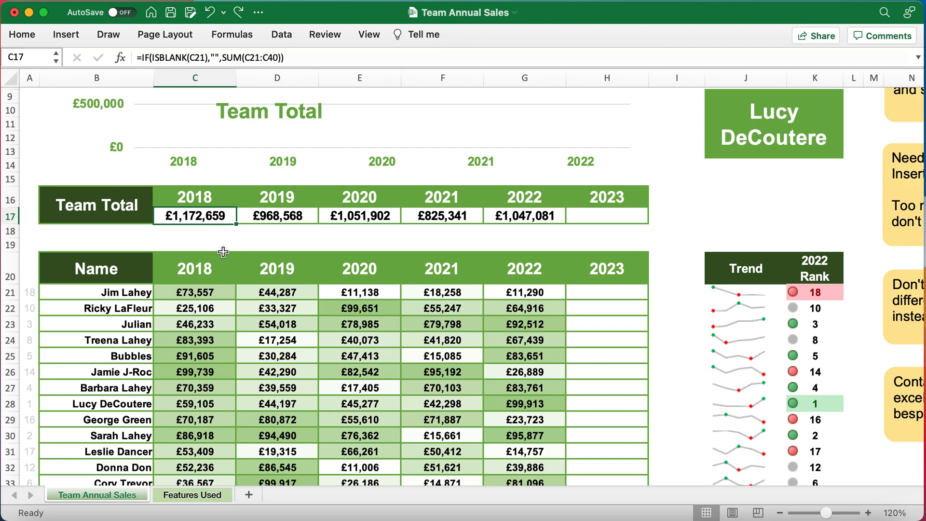
# Step: Inspect the line chart's source data: the 2018 to 2022 headings and team totals in C16:G17
pyautogui.scroll(5, 223, 251)
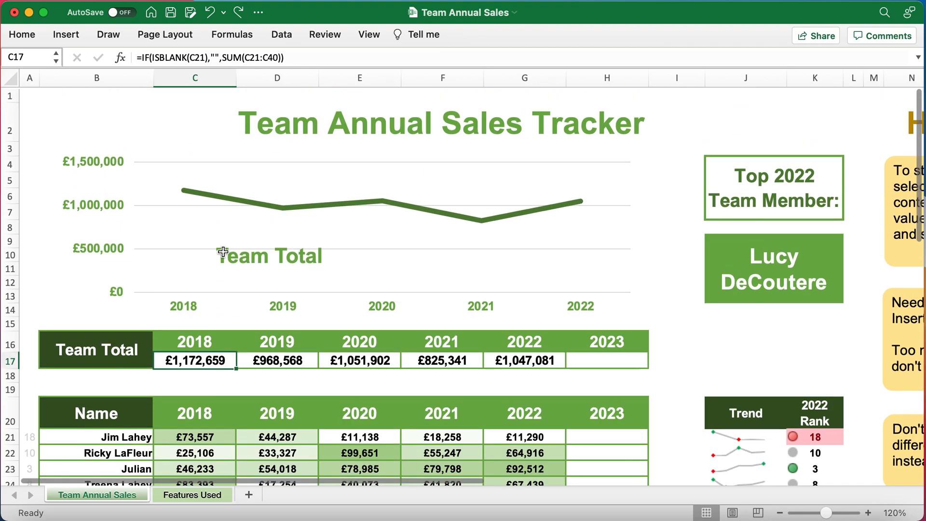
pyautogui.click(201, 154)
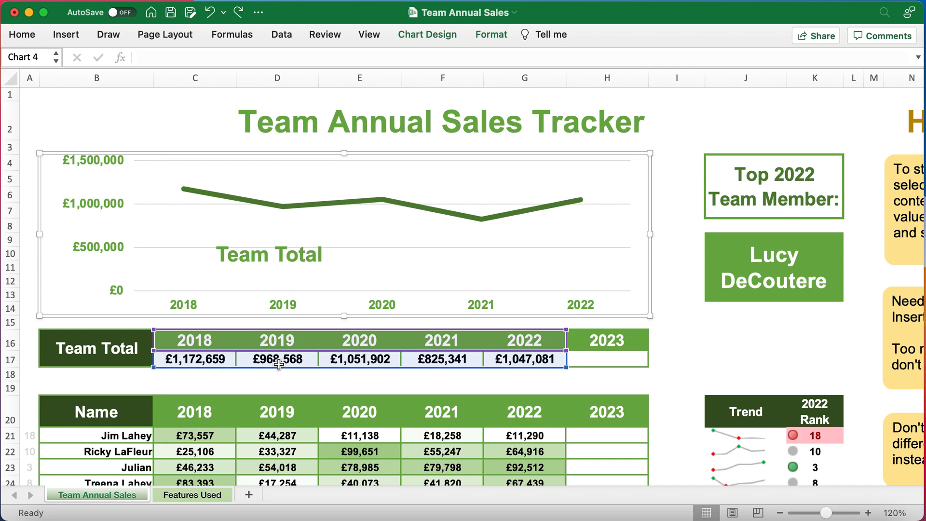
pyautogui.moveTo(208, 357); pyautogui.dragTo(525, 355)
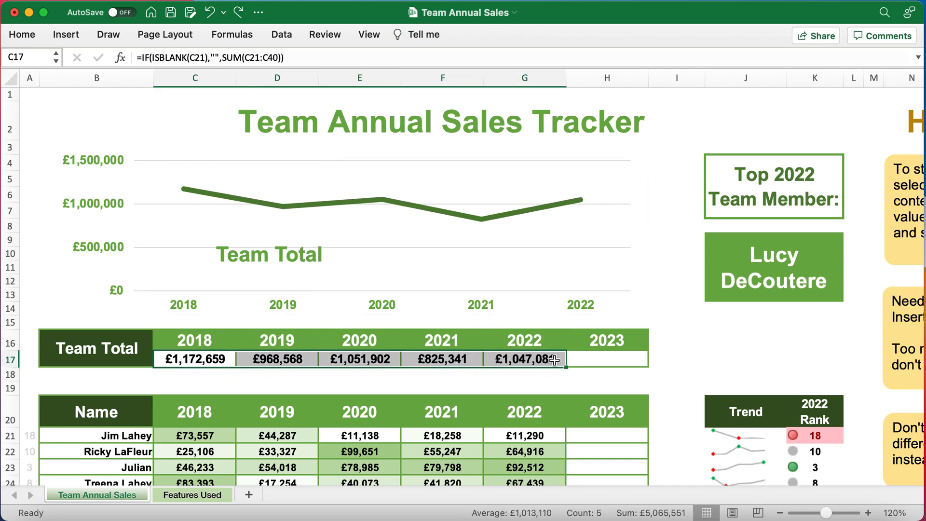
pyautogui.click(362, 175)
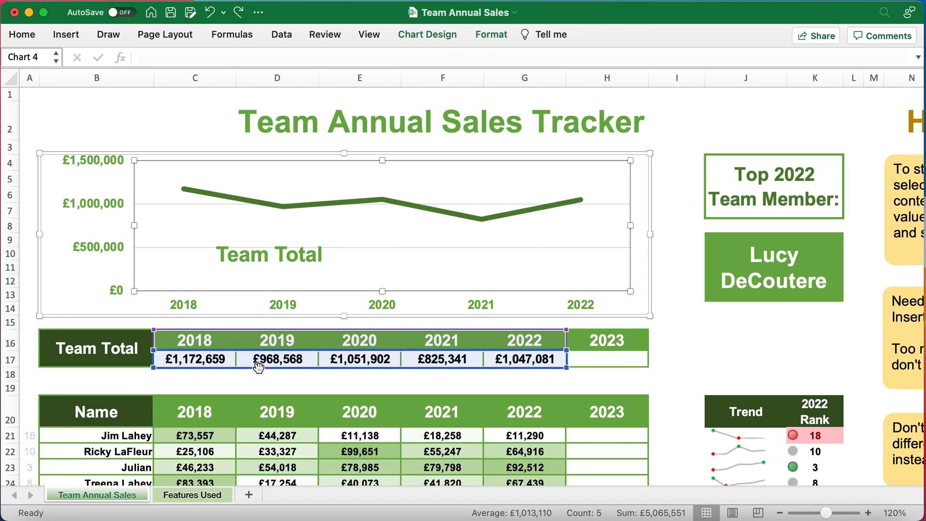
# Step: Move the line chart's data range from the team totals to the first team member's sales in C21:G21
pyautogui.scroll(-3, 260, 366)
pyautogui.scroll(-1, 260, 367)
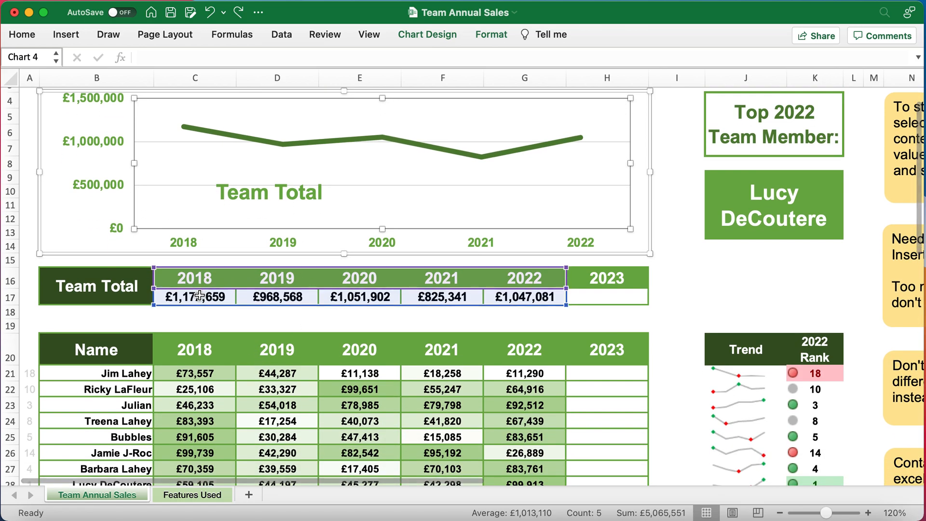
pyautogui.moveTo(298, 302); pyautogui.dragTo(296, 376)
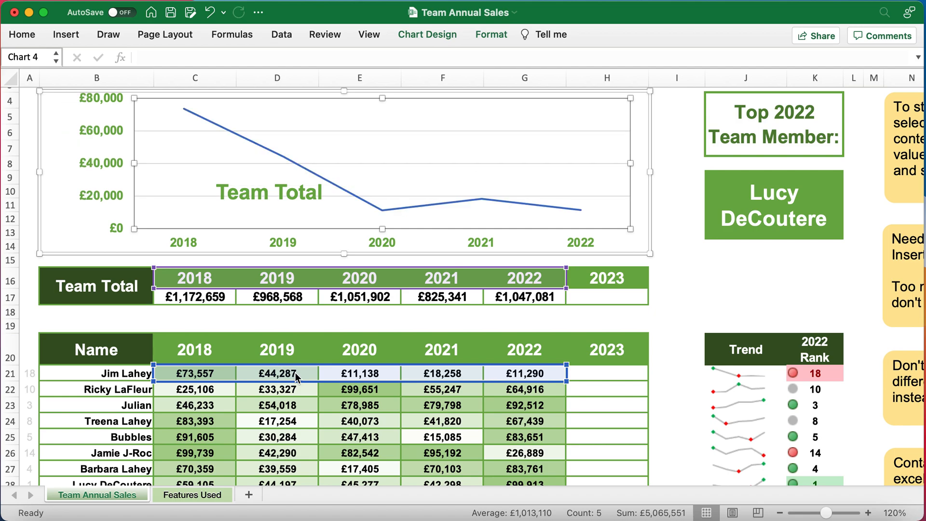
pyautogui.scroll(4, 296, 377)
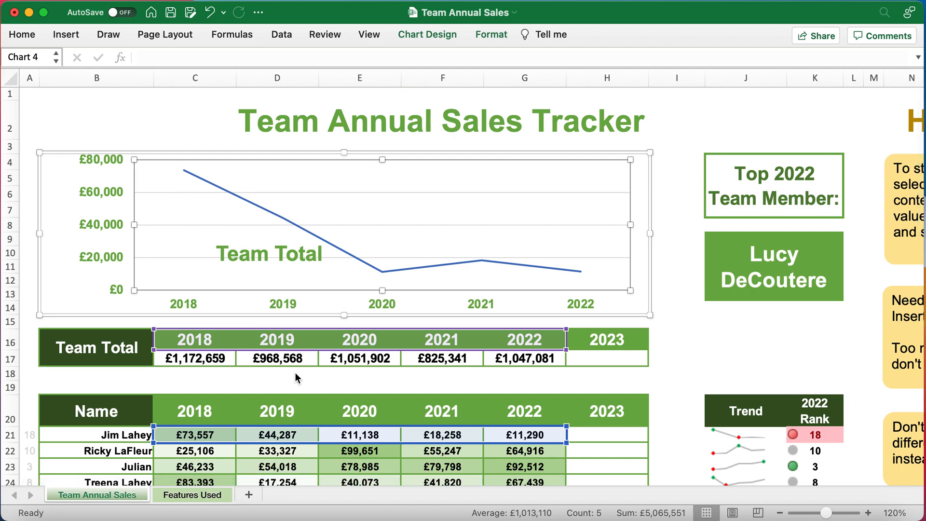
# Step: Shift the line chart's data range down one row to the second team member's sales in C22:G22
pyautogui.scroll(-4, 296, 377)
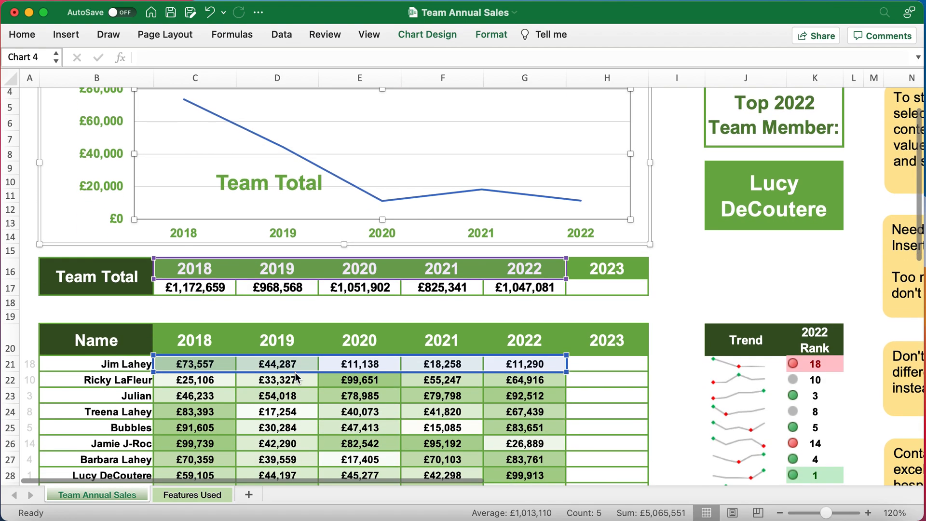
pyautogui.moveTo(313, 369); pyautogui.dragTo(256, 386)
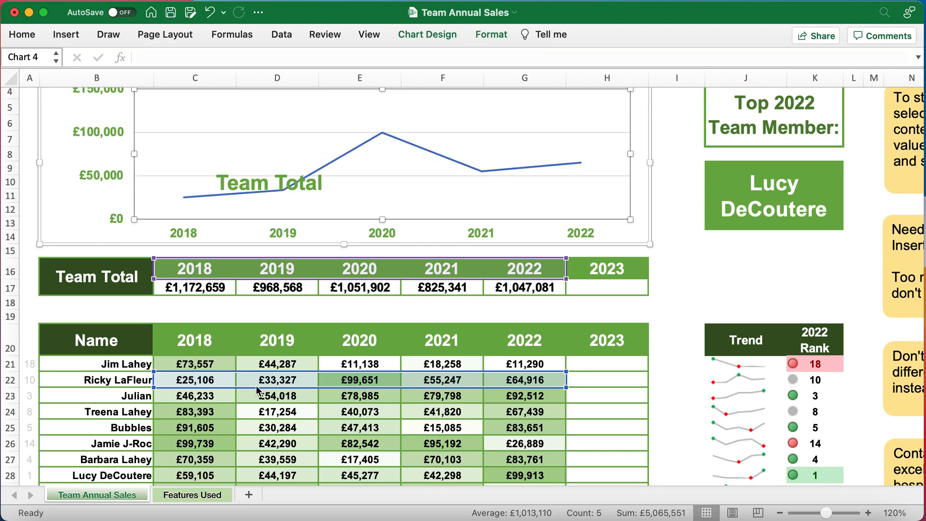
pyautogui.scroll(3, 256, 386)
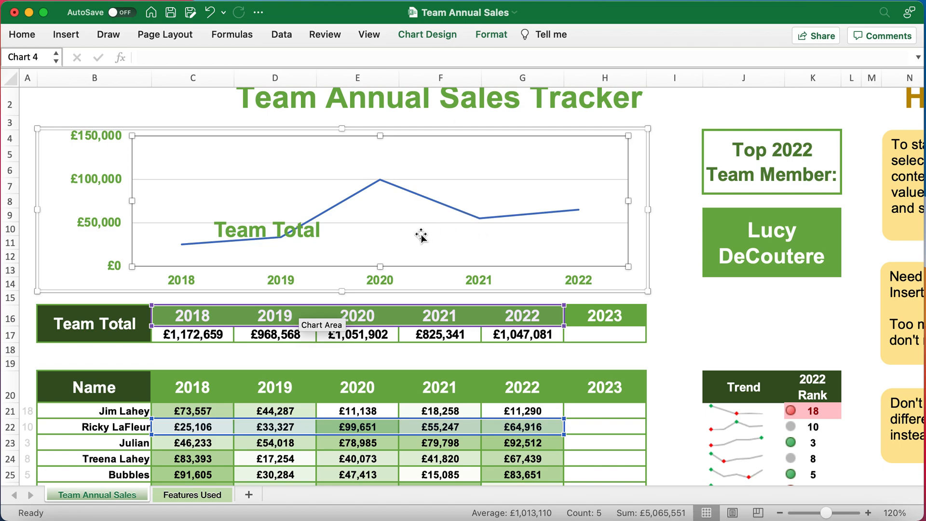
# Step: Return the line chart's data range to the team totals in C17:G17, then deselect the chart by selecting A1
pyautogui.moveTo(341, 418); pyautogui.dragTo(347, 326)
pyautogui.scroll(1, 347, 326)
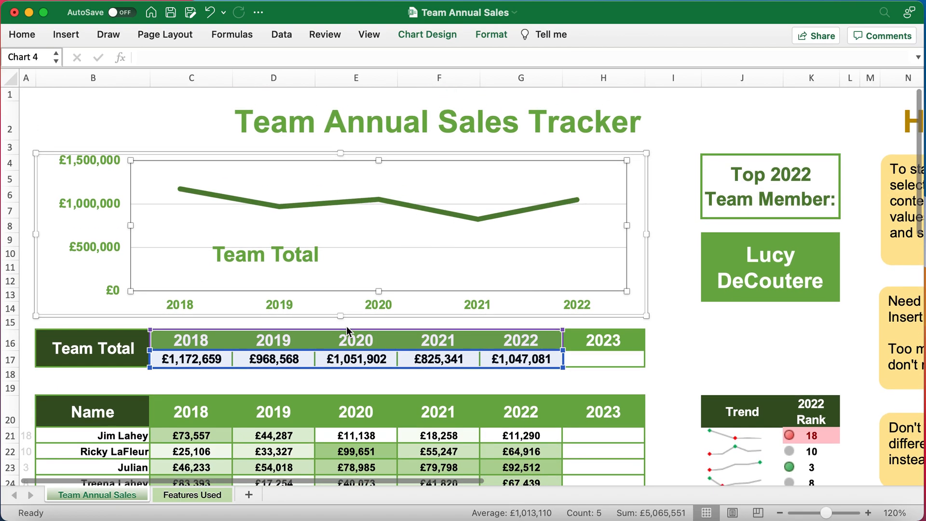
pyautogui.scroll(-5, 346, 326)
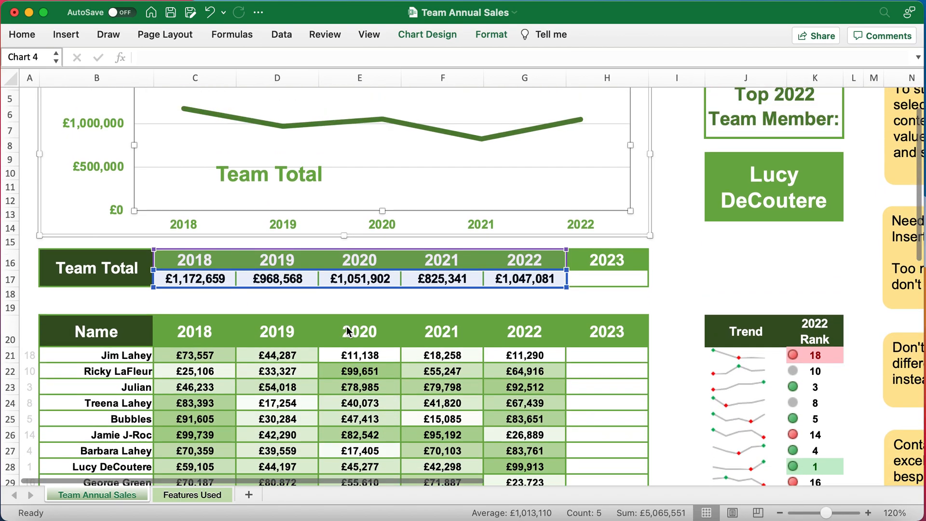
pyautogui.scroll(4, 346, 326)
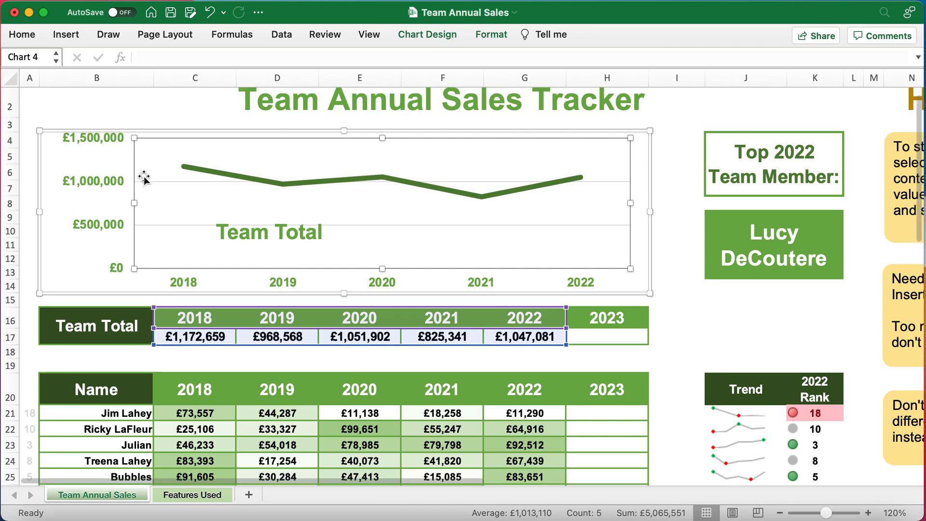
pyautogui.scroll(1, 143, 177)
pyautogui.click(34, 95)
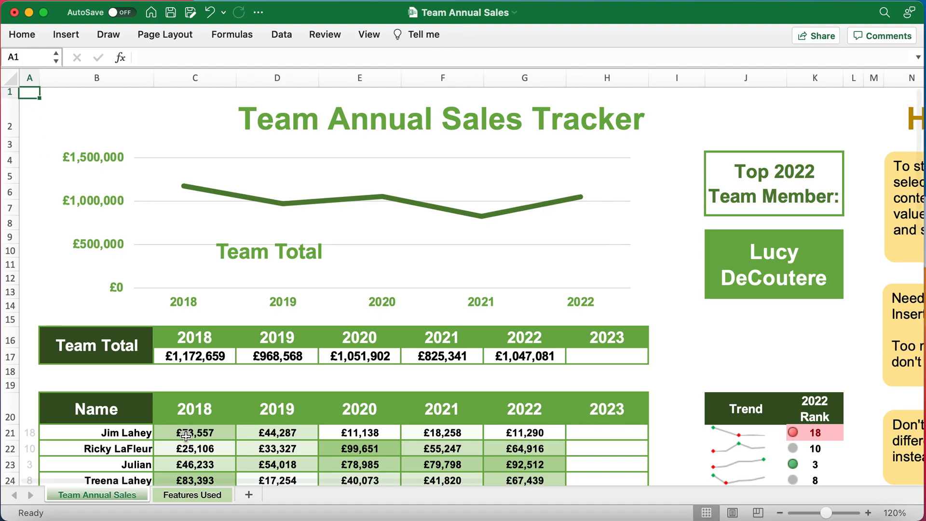
# Step: Inspect the RANDBETWEEN formula in C21 and re-enter it unchanged to recalculate the random sales figures
pyautogui.scroll(-4, 186, 436)
pyautogui.click(204, 252)
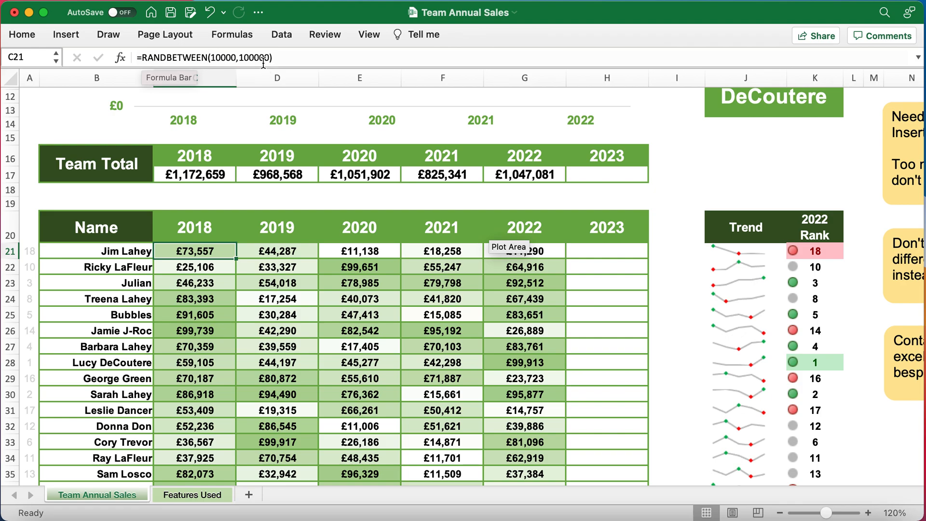
pyautogui.scroll(1, 240, 271)
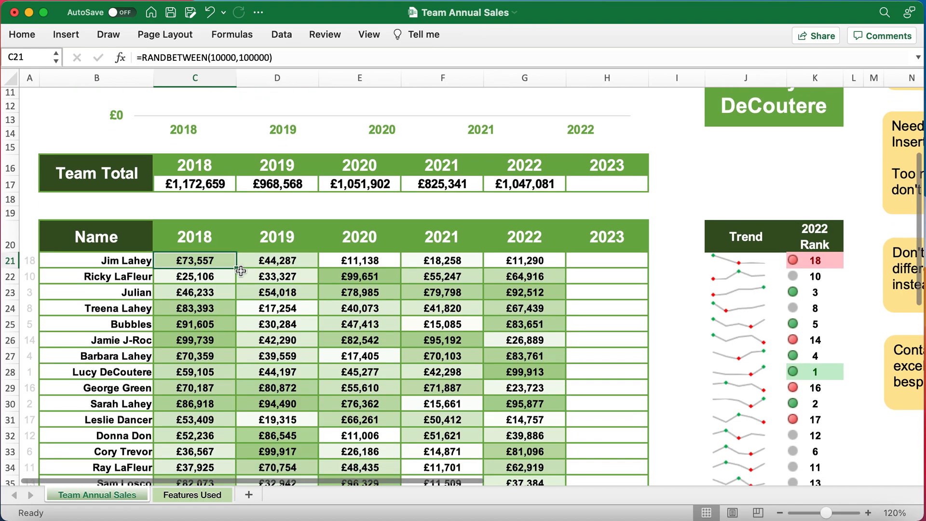
pyautogui.doubleClick(224, 260)
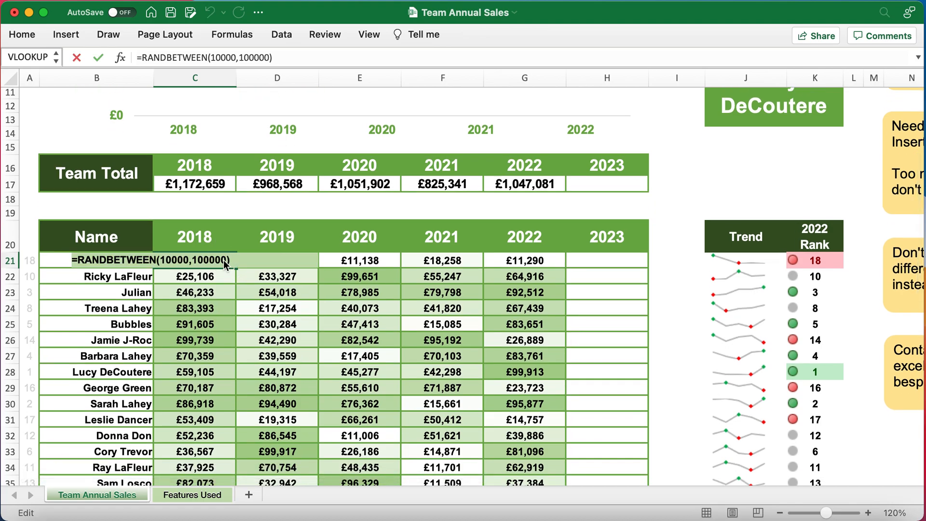
pyautogui.press('Return')
pyautogui.scroll(3, 224, 259)
pyautogui.scroll(3, 224, 260)
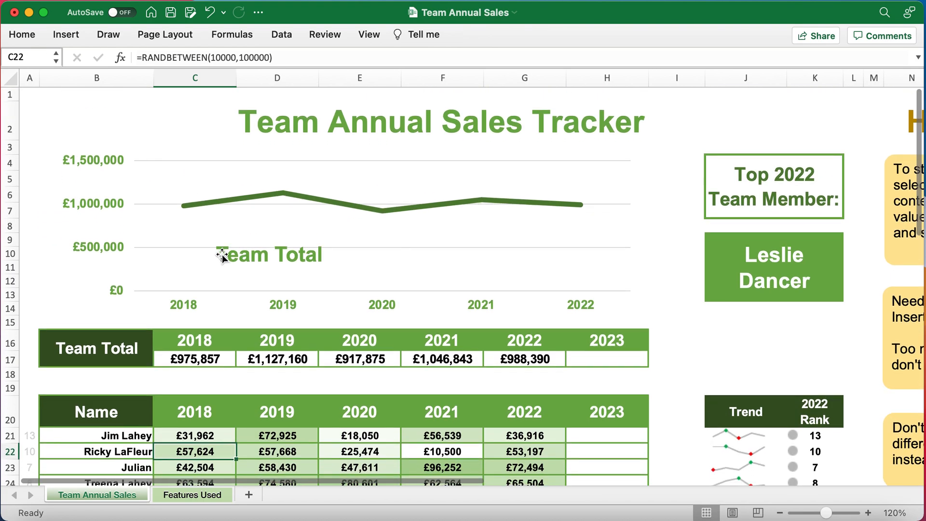
# Step: Save the workbook repeatedly to regenerate the random sales figures and update the line chart
pyautogui.click(171, 13)
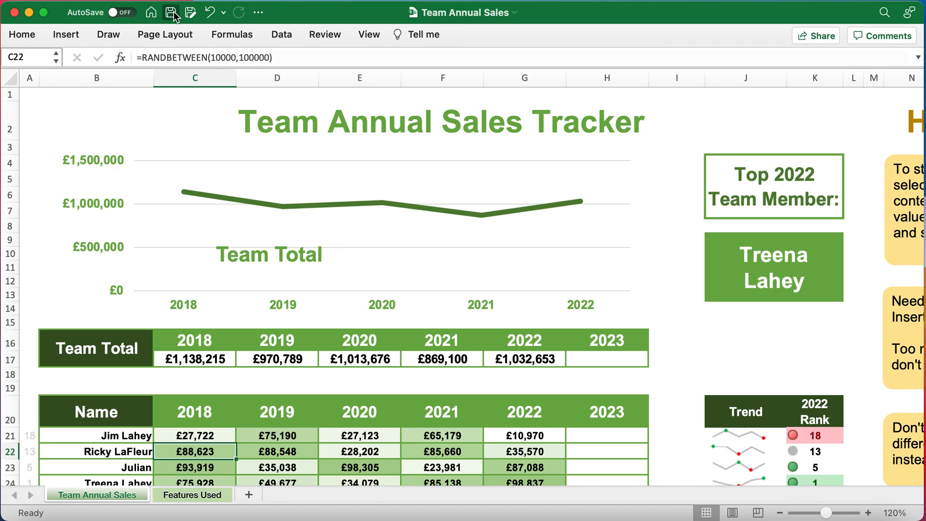
pyautogui.click(173, 14)
pyautogui.click(173, 14)
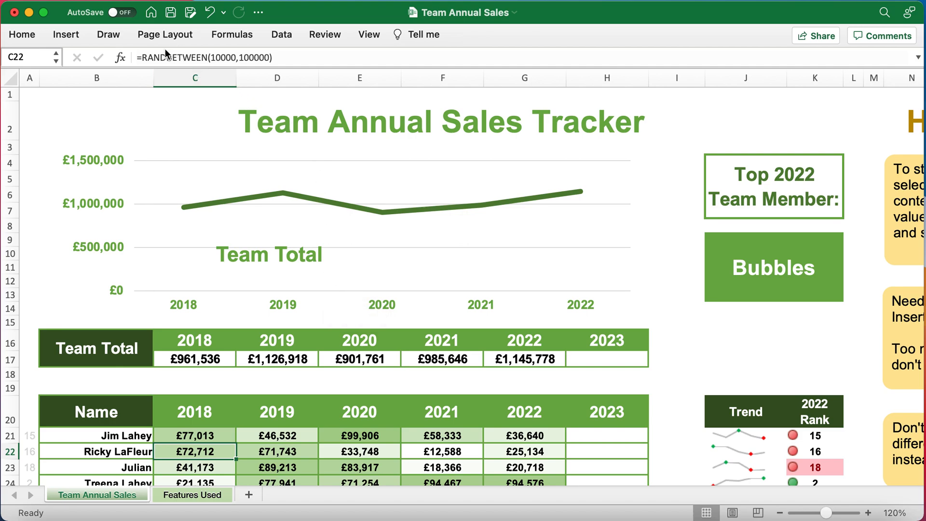
pyautogui.click(171, 12)
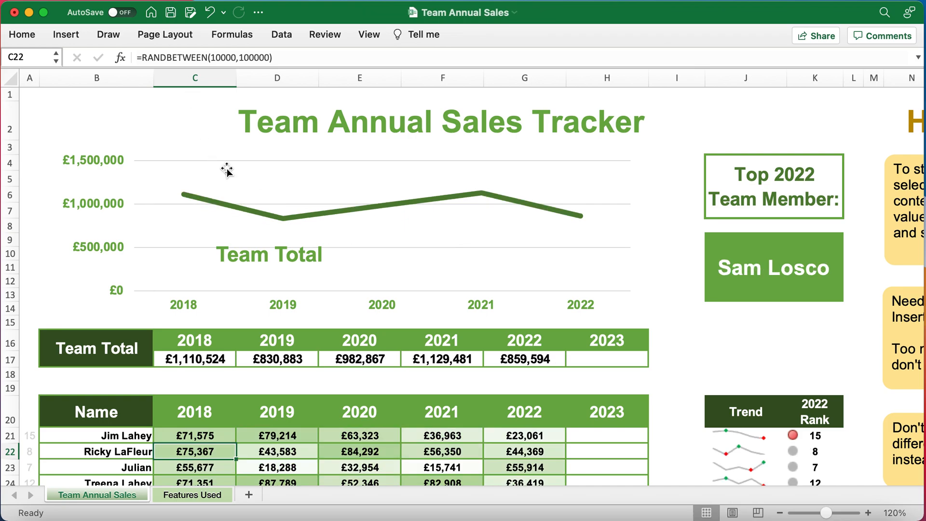
# Step: Examine the line chart's points and compare them with the team totals and individual sales, then select A1
pyautogui.moveTo(245, 207)
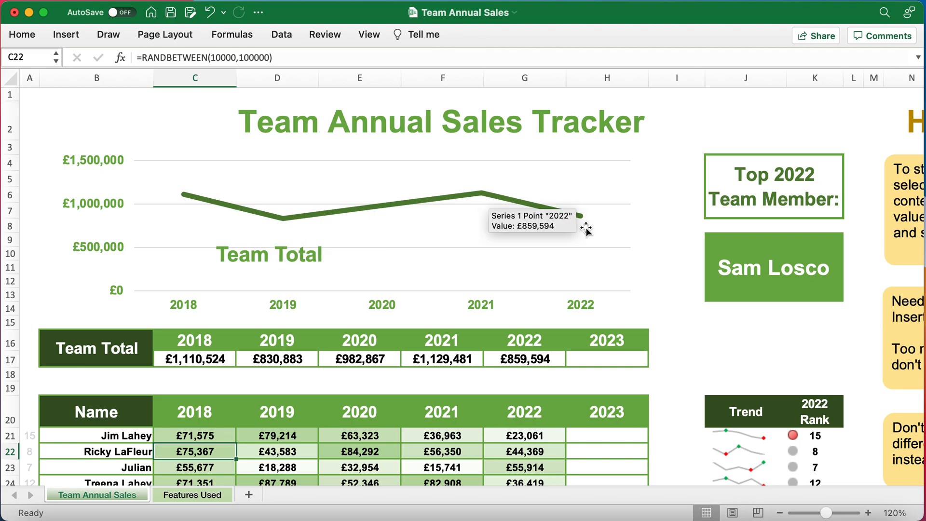
pyautogui.scroll(-10, 543, 300)
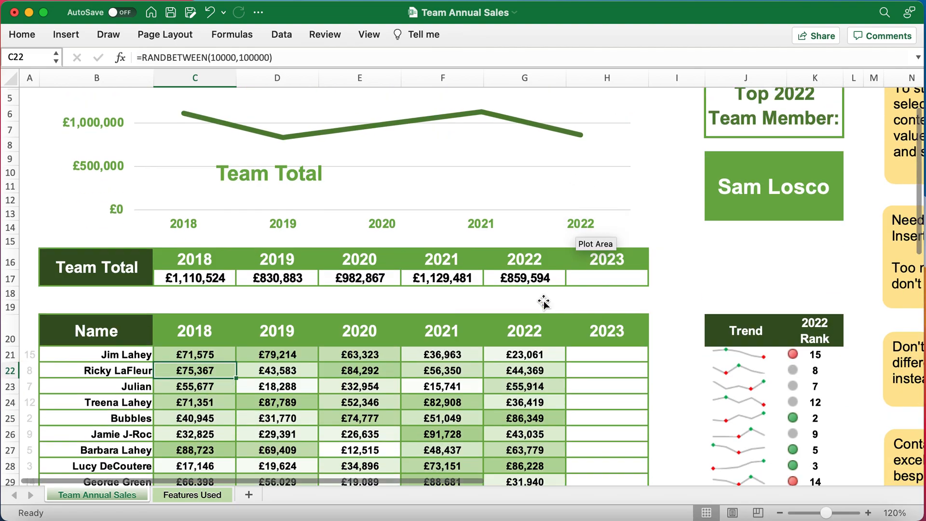
pyautogui.scroll(8, 543, 300)
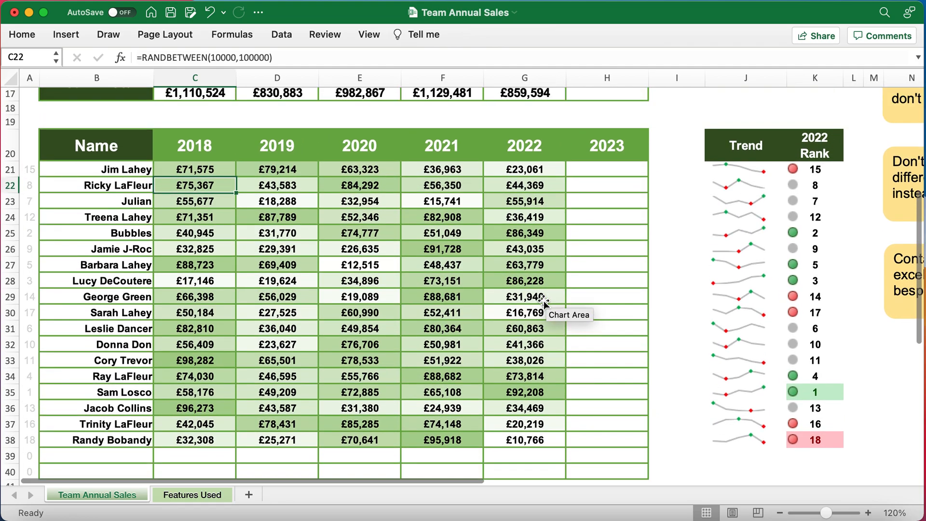
pyautogui.scroll(2, 544, 302)
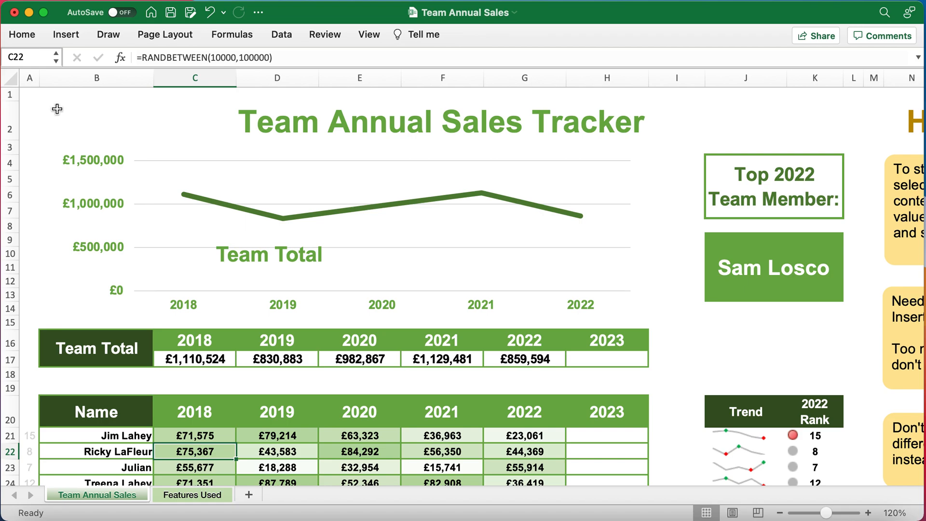
pyautogui.click(35, 98)
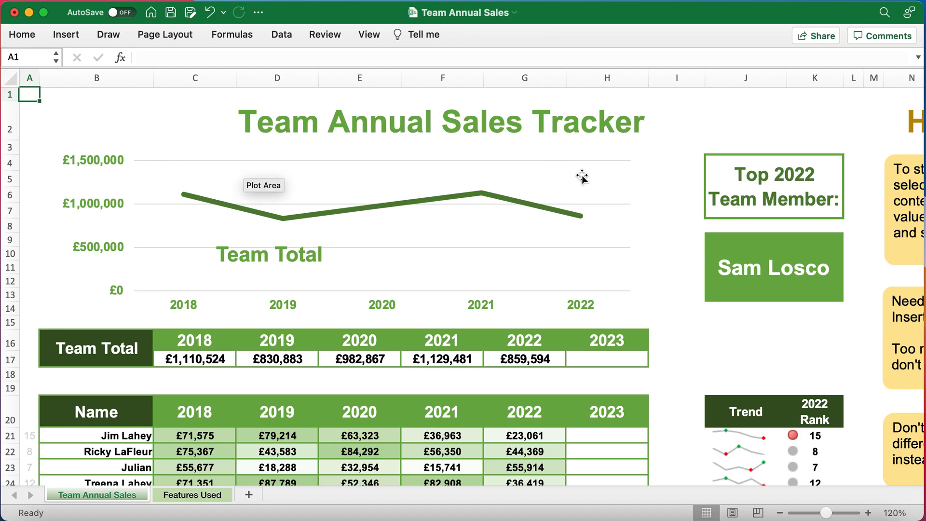
# Step: Remove bold from the Team Annual Sales Tracker title in B2 and restore it
pyautogui.click(614, 134)
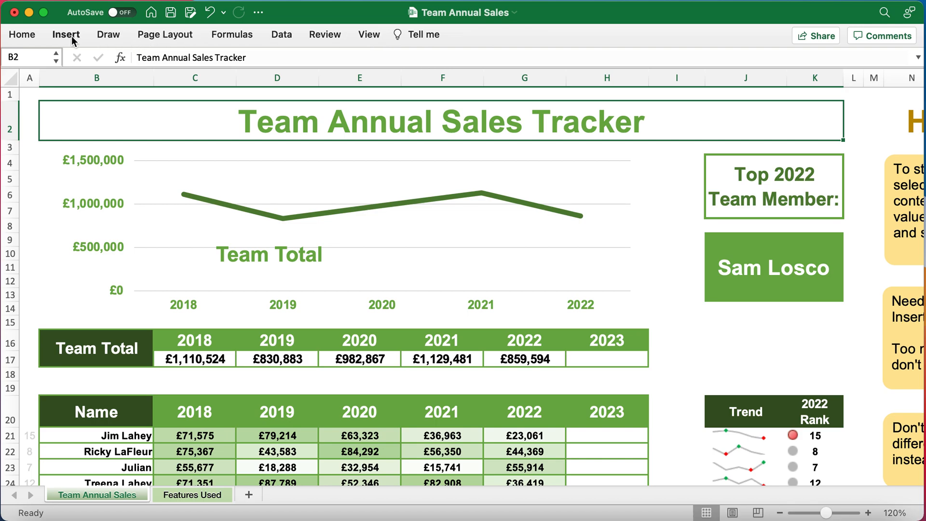
pyautogui.click(22, 34)
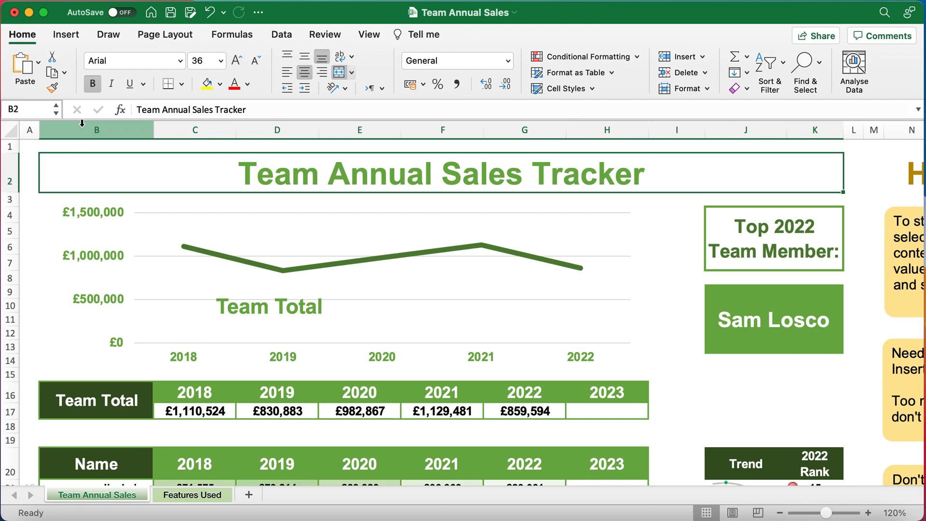
pyautogui.click(93, 89)
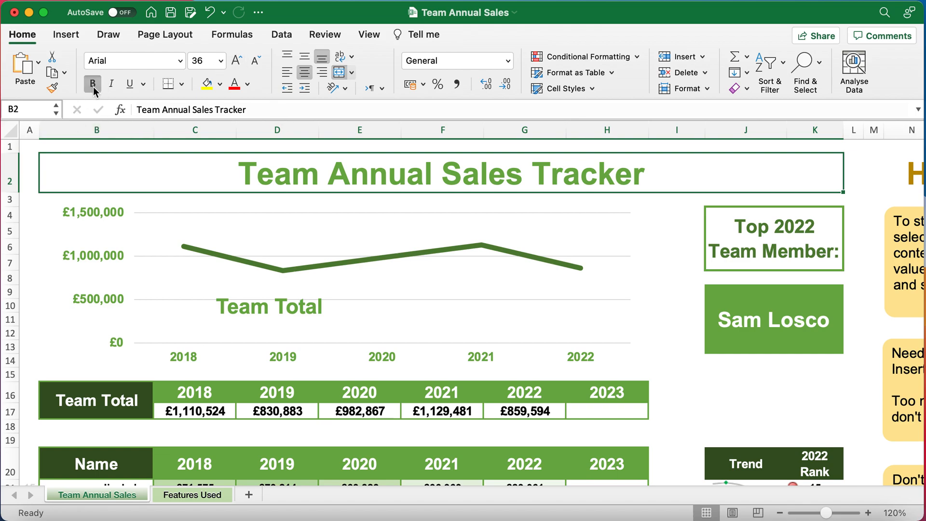
pyautogui.click(94, 85)
pyautogui.click(94, 84)
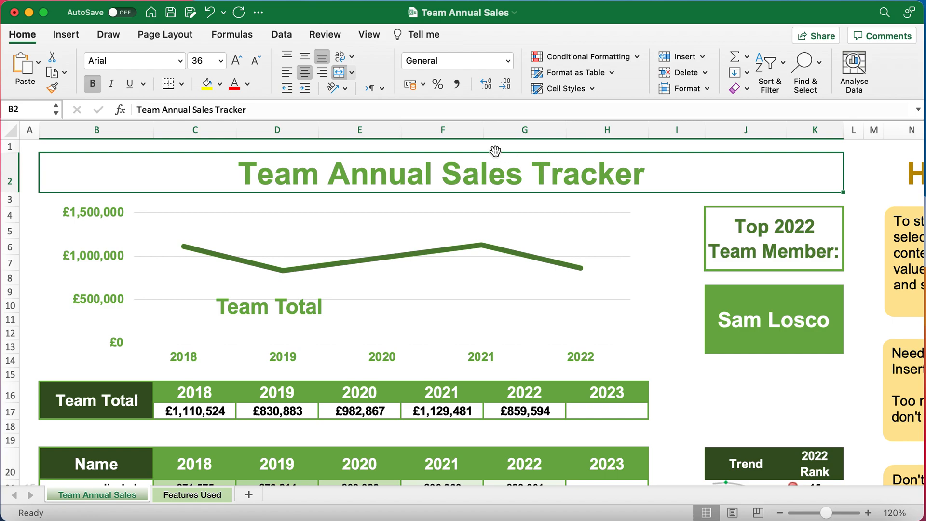
# Step: Unmerge the title cells, then merge and centre the title across B1:K2 and deselect it
pyautogui.click(122, 149)
pyautogui.moveTo(123, 149); pyautogui.dragTo(591, 138)
pyautogui.click(807, 150)
pyautogui.moveTo(808, 150); pyautogui.dragTo(522, 163)
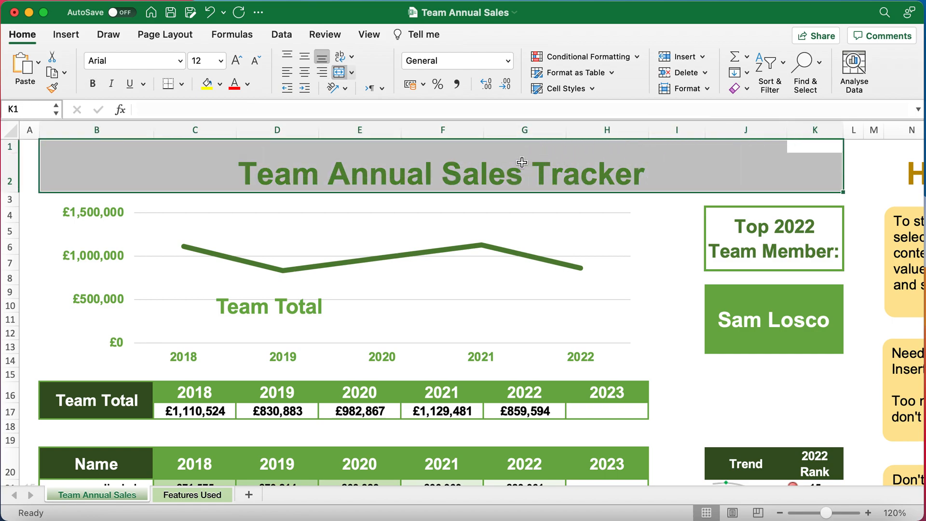
pyautogui.click(339, 72)
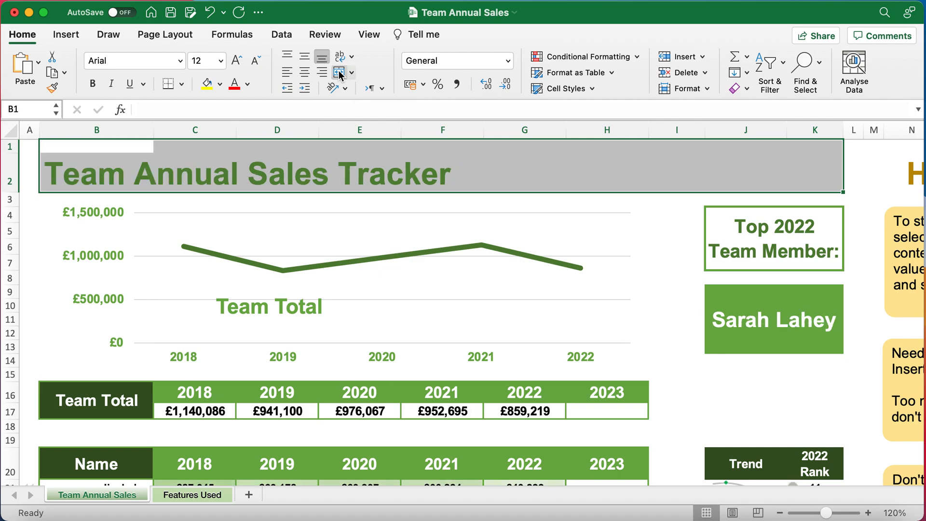
pyautogui.click(339, 72)
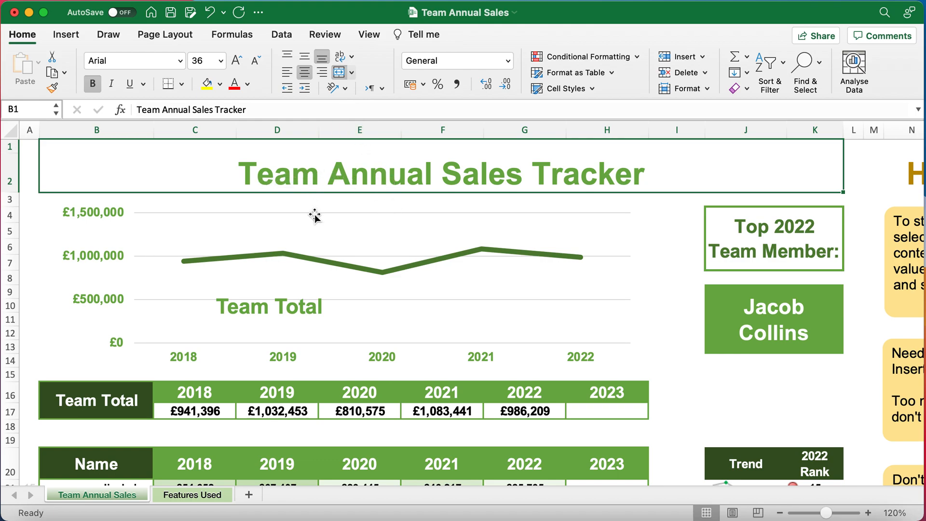
pyautogui.click(325, 197)
# Step: Open the Top 2022 Team Member heading in J4 for editing and close it with its text unchanged
pyautogui.scroll(-5, 360, 216)
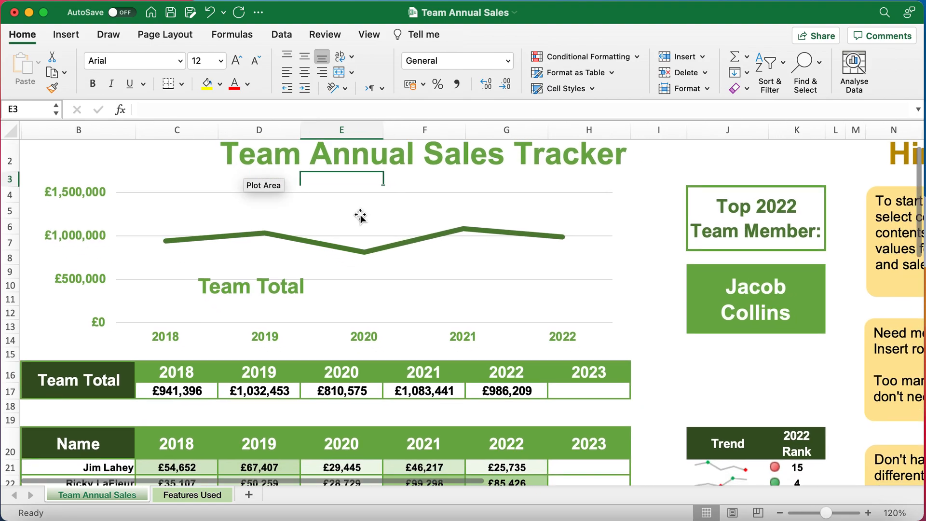
pyautogui.hscroll(3, 361, 216)
pyautogui.scroll(4, 360, 216)
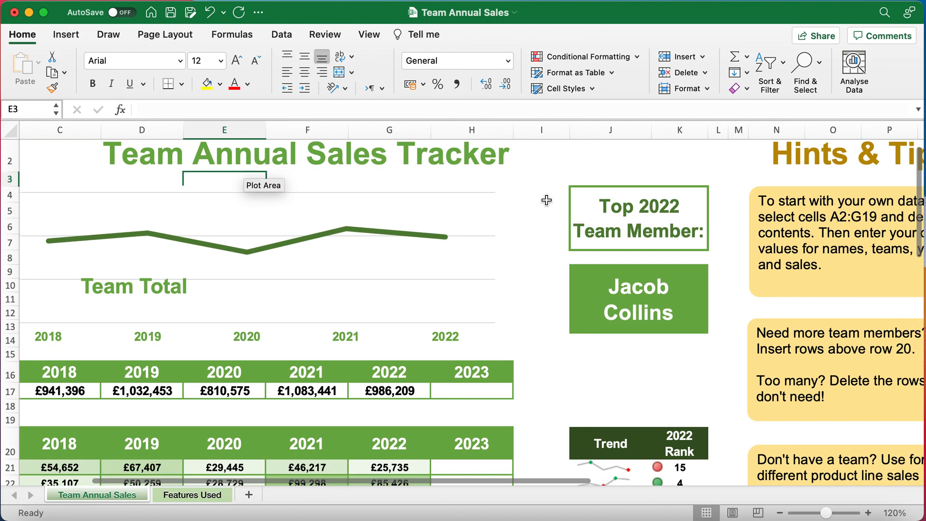
pyautogui.click(645, 215)
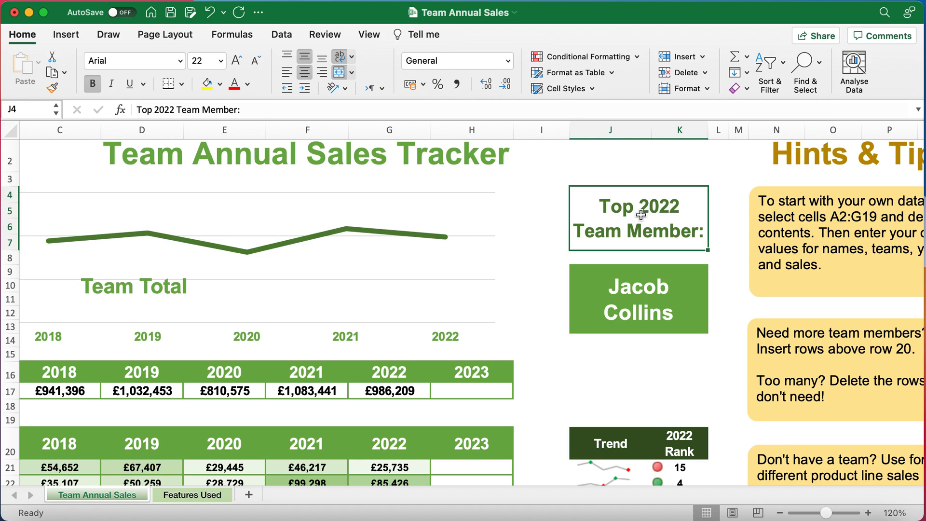
pyautogui.click(599, 198)
pyautogui.click(652, 191)
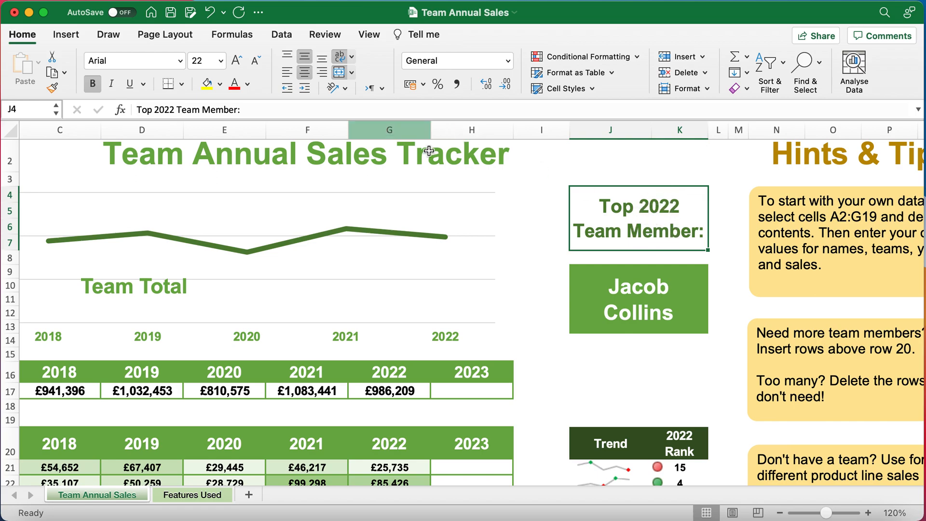
pyautogui.doubleClick(686, 221)
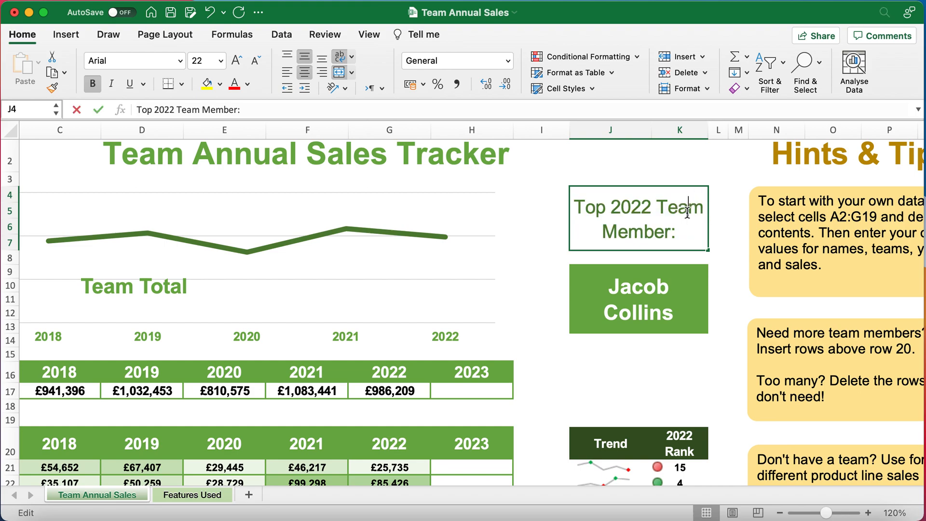
pyautogui.click(660, 213)
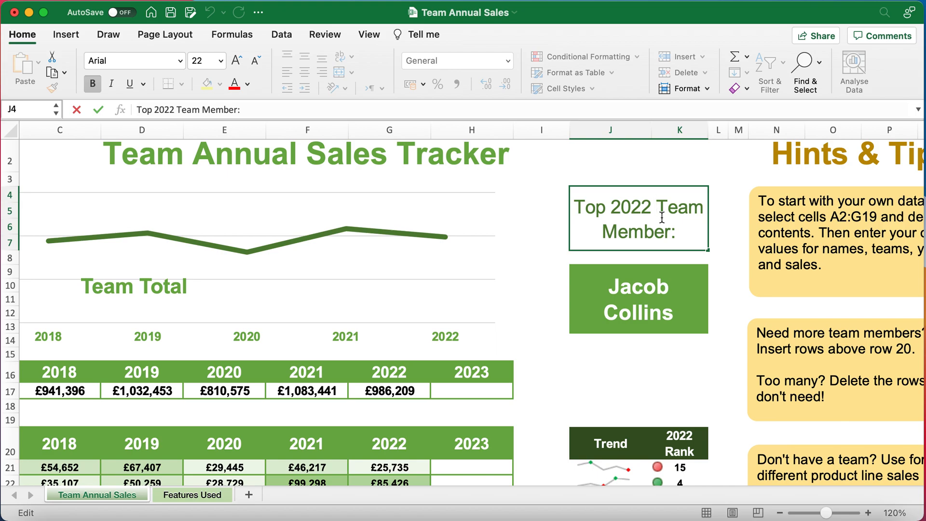
pyautogui.press('Return')
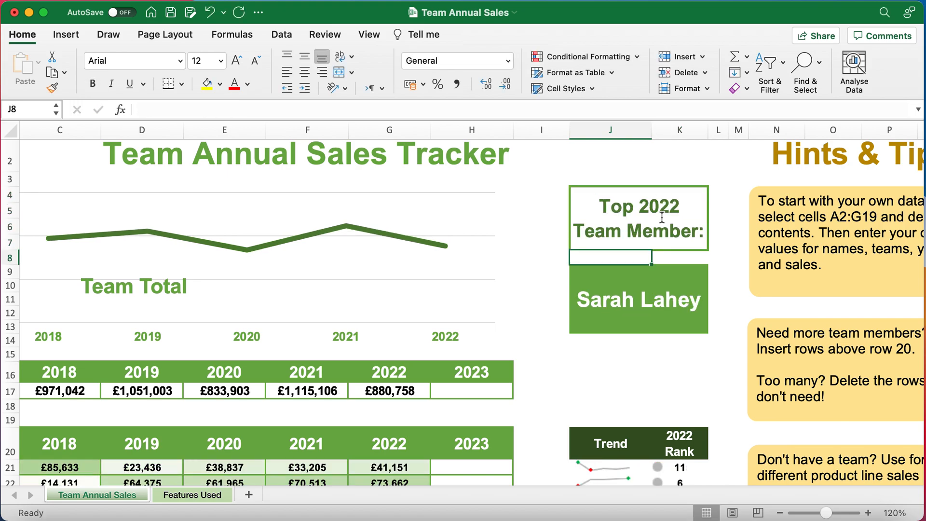
# Step: Replace the space between "Top 2022" and "Team Member:" in J4 with a line break inside the cell
pyautogui.click(662, 218)
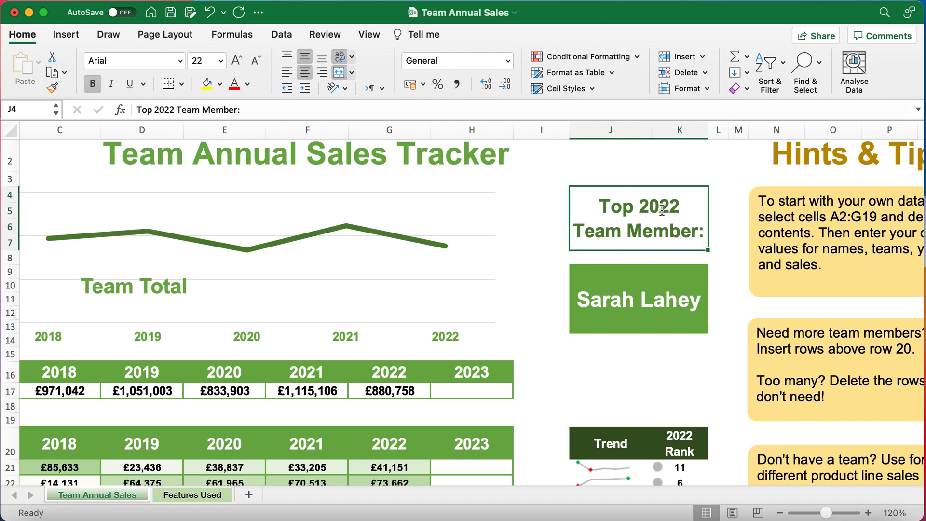
pyautogui.doubleClick(661, 210)
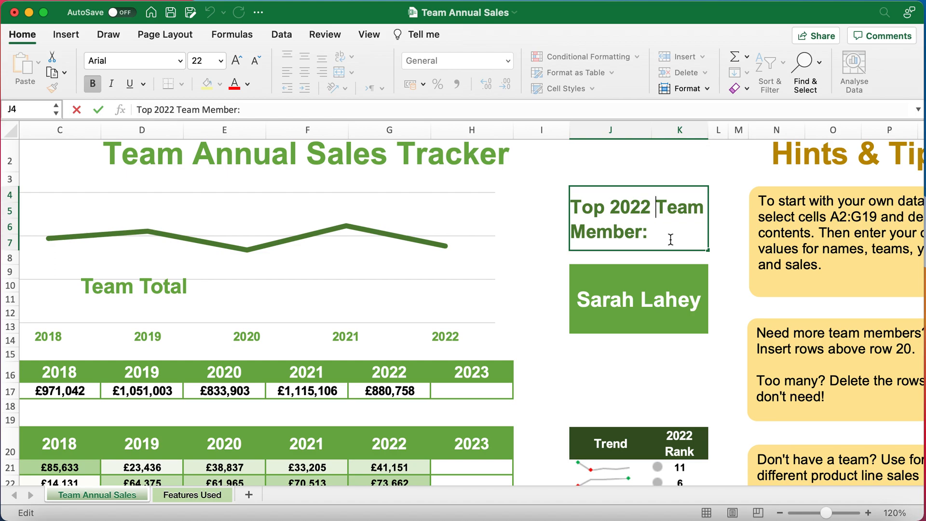
pyautogui.press('BackSpace')
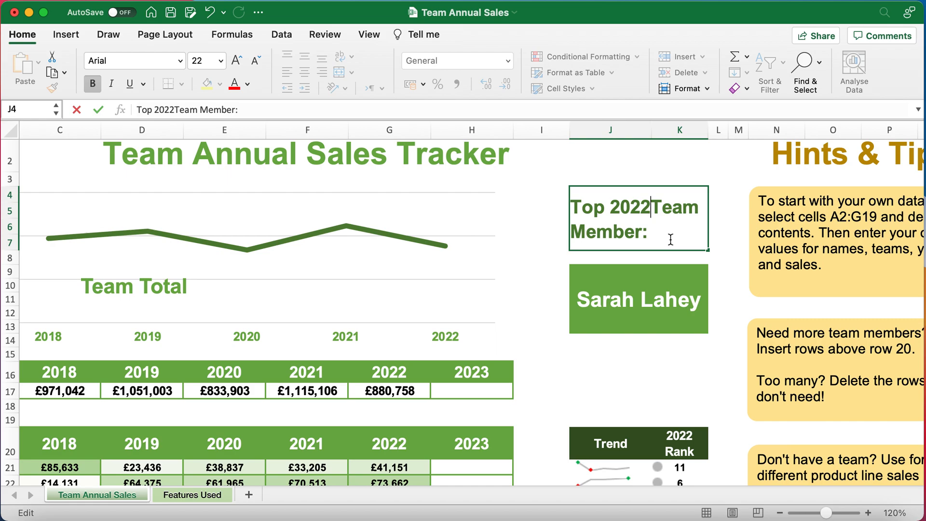
pyautogui.hotkey('alt', 'Return')
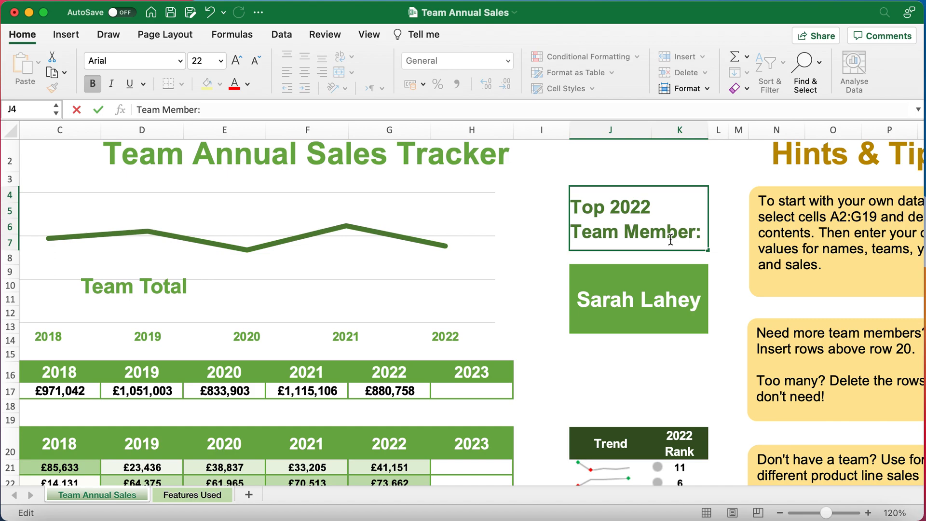
pyautogui.press('Return')
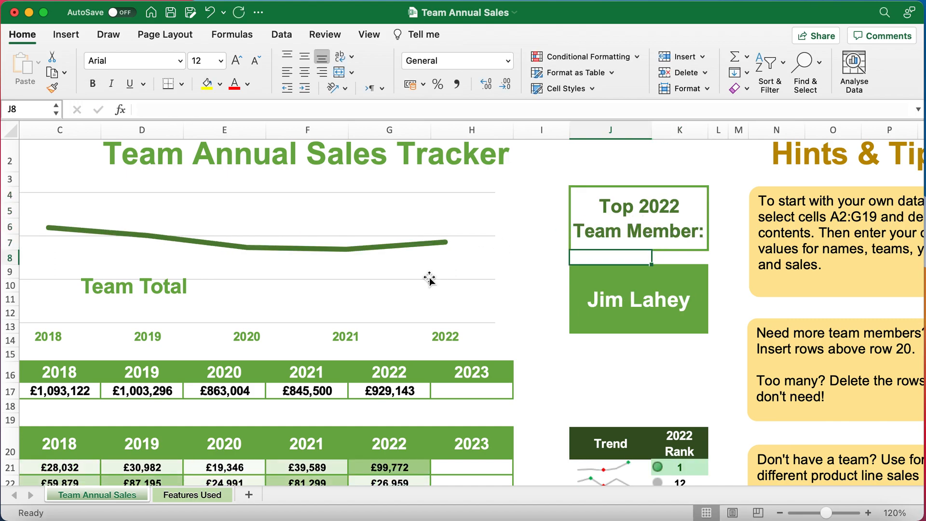
# Step: Check the border line colour choices for the heading in J4 without applying one, then select I4
pyautogui.click(605, 204)
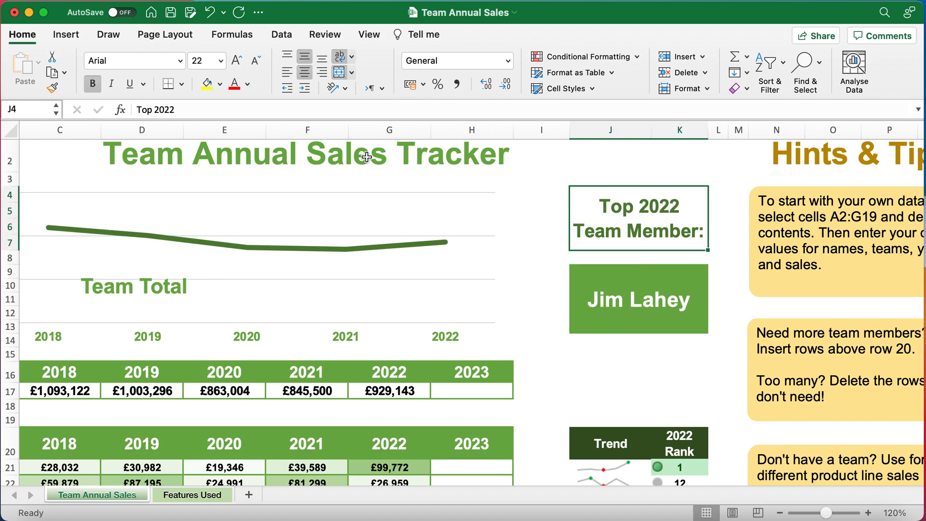
pyautogui.click(181, 86)
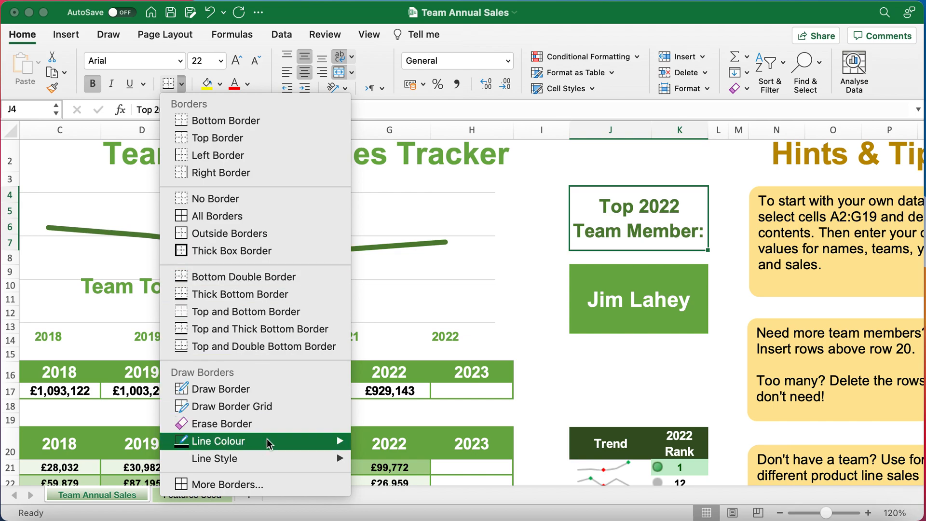
pyautogui.moveTo(315, 442)
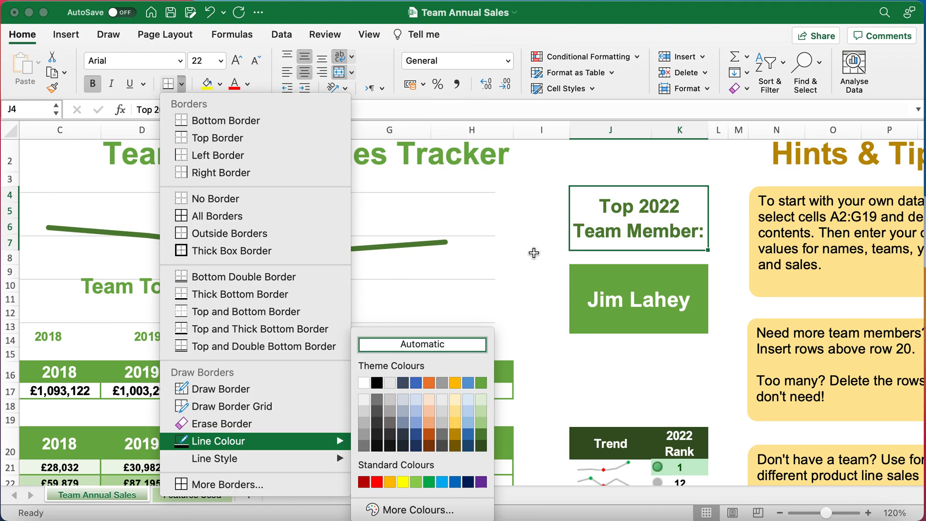
pyautogui.click(544, 238)
pyautogui.click(542, 199)
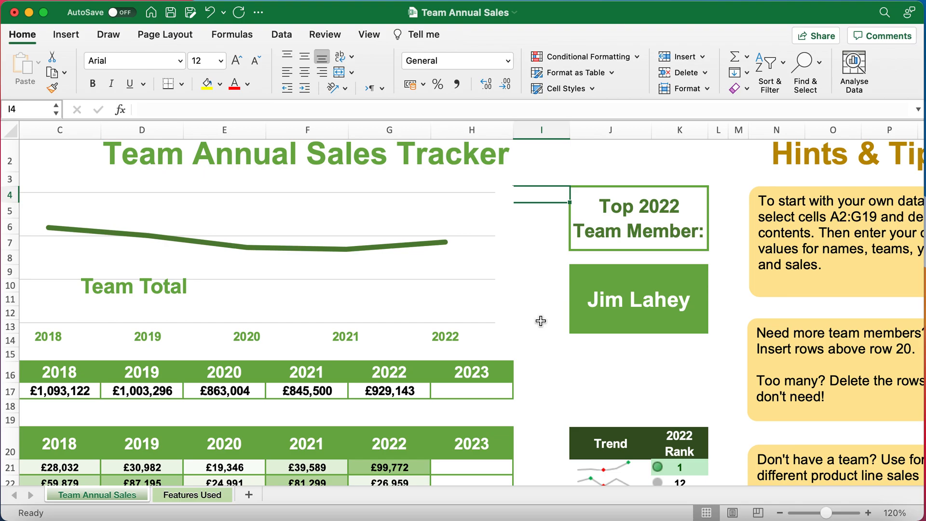
# Step: Examine the VLOOKUP formula in J9 and compare it with the team members' names, 2022 sales and ranks
pyautogui.hscroll(-5, 436, 308)
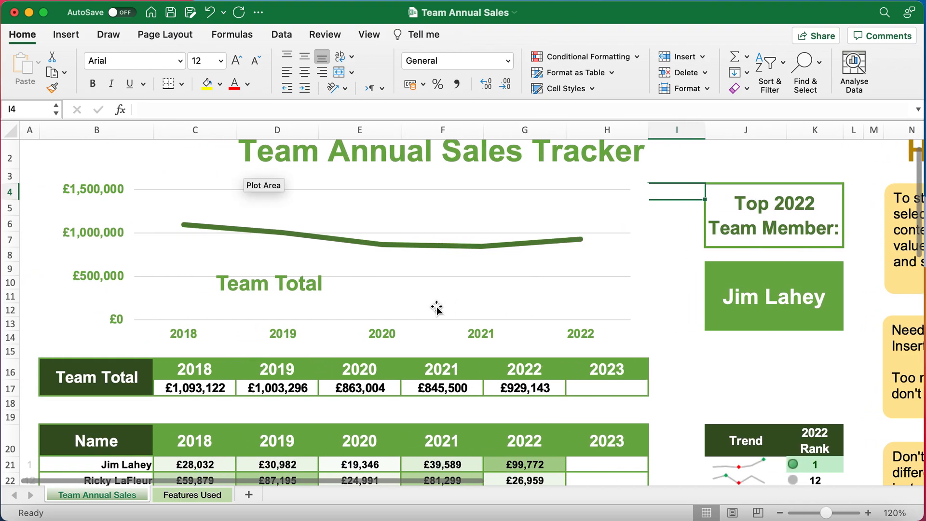
pyautogui.scroll(-3, 436, 308)
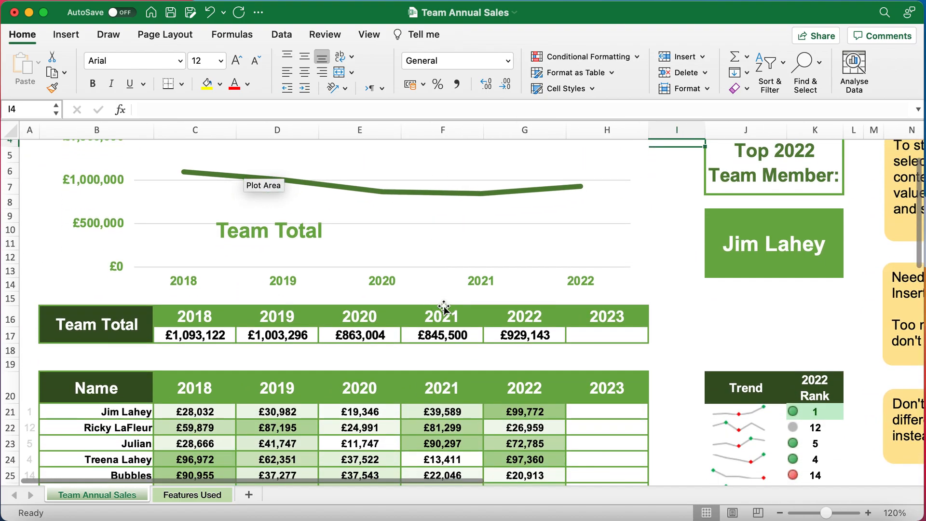
pyautogui.click(737, 237)
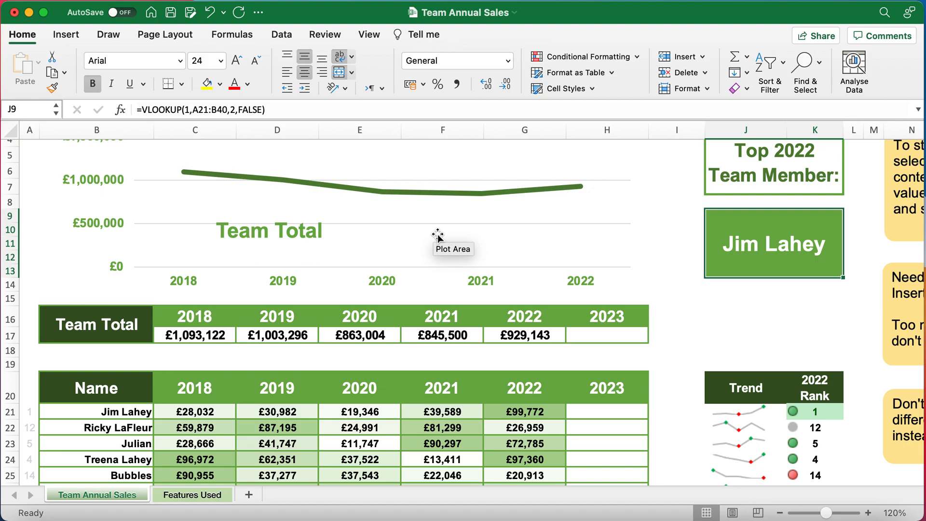
pyautogui.scroll(-3, 438, 236)
pyautogui.scroll(-5, 438, 236)
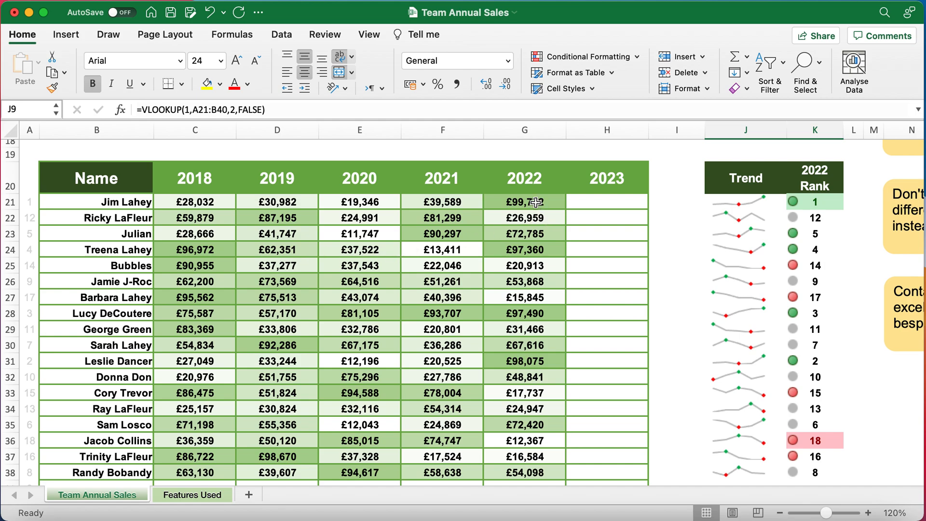
pyautogui.scroll(5, 535, 202)
pyautogui.scroll(3, 535, 203)
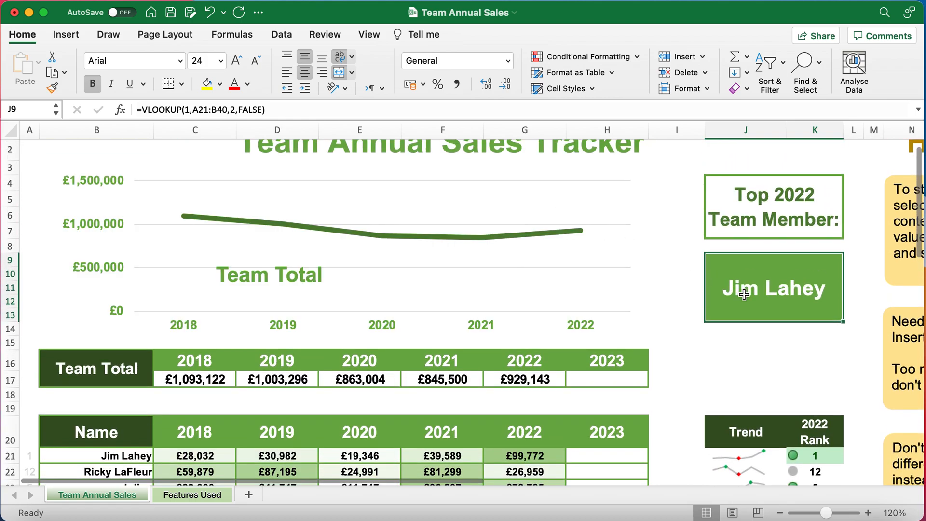
pyautogui.scroll(-3, 720, 320)
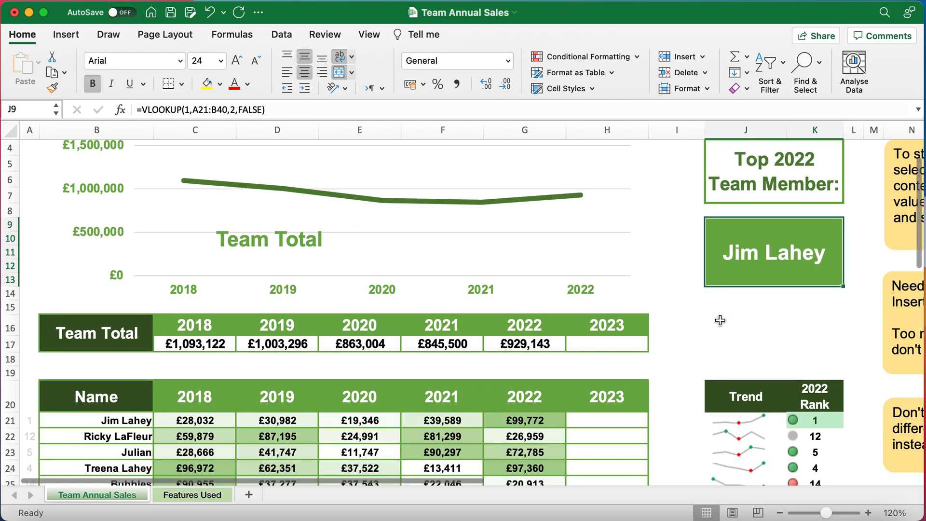
pyautogui.scroll(-5, 720, 321)
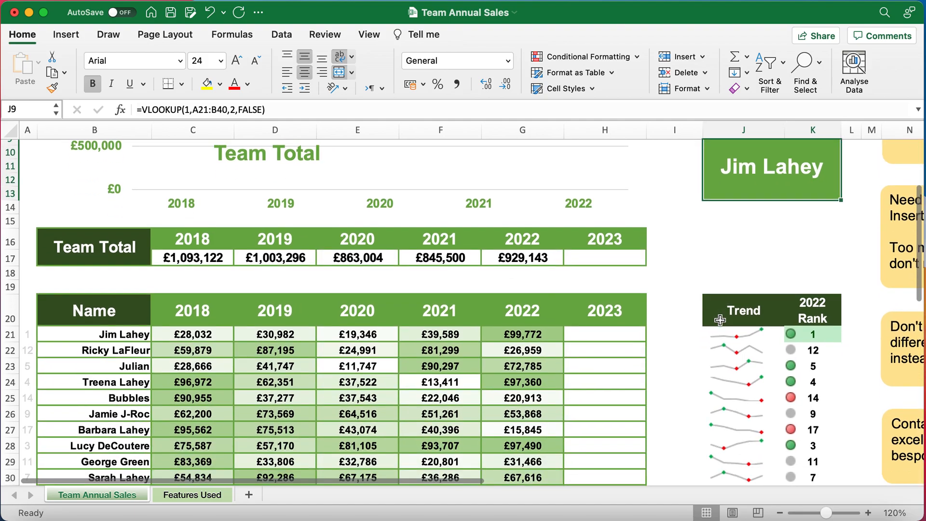
pyautogui.scroll(2, 727, 267)
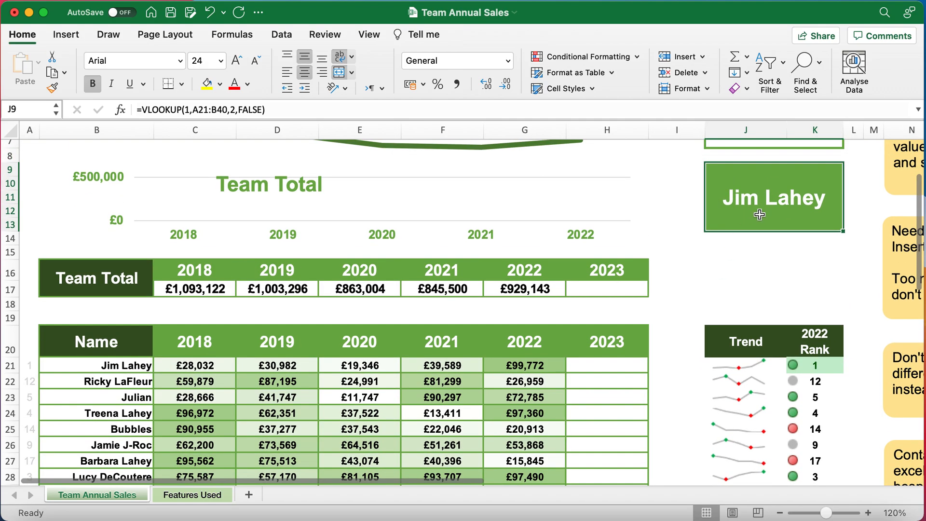
pyautogui.scroll(3, 759, 214)
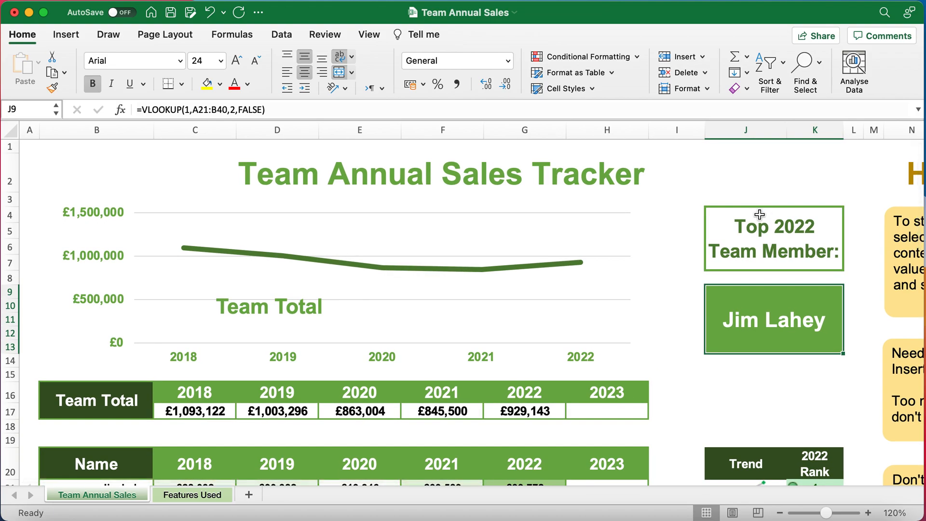
# Step: Highlight the sales table from B20 to H37, then the team member names in B21:B34
pyautogui.scroll(-10, 759, 214)
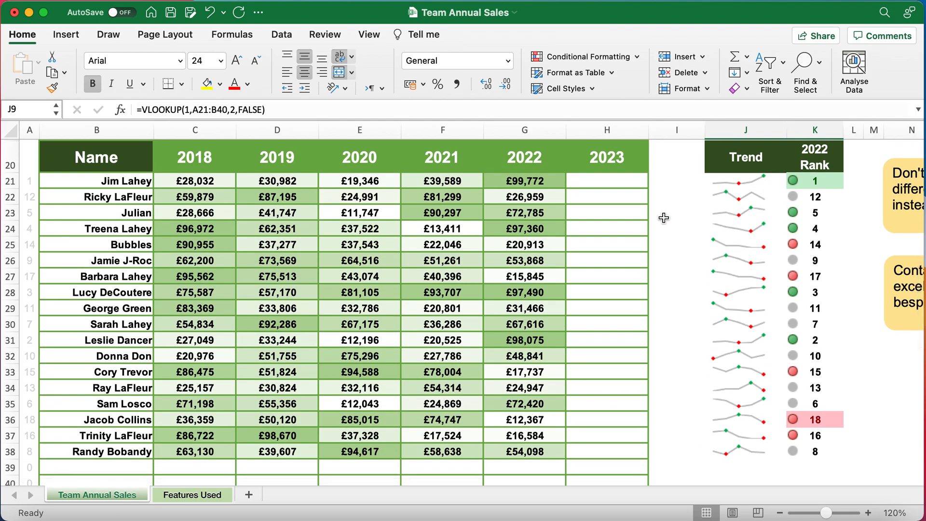
pyautogui.click(129, 158)
pyautogui.moveTo(131, 156); pyautogui.dragTo(452, 345)
pyautogui.moveTo(543, 419); pyautogui.dragTo(586, 435)
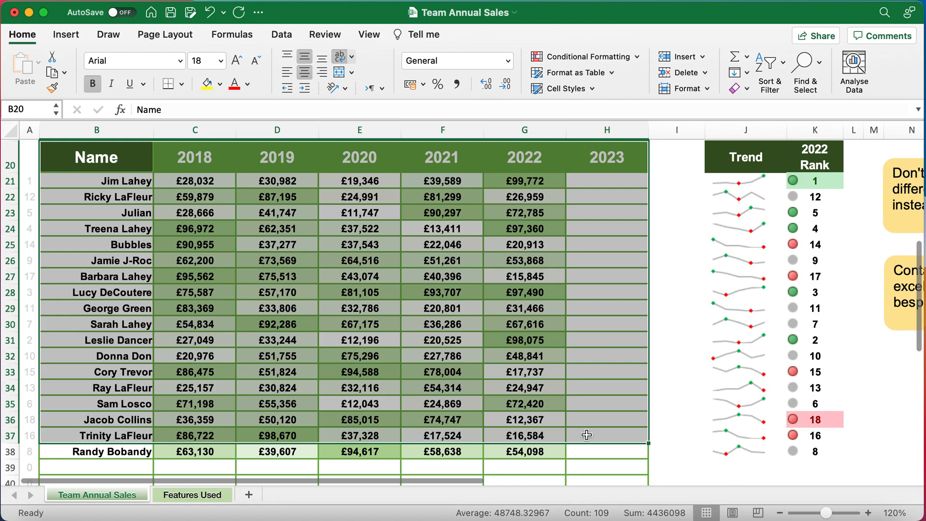
pyautogui.click(130, 202)
pyautogui.moveTo(127, 183); pyautogui.dragTo(121, 383)
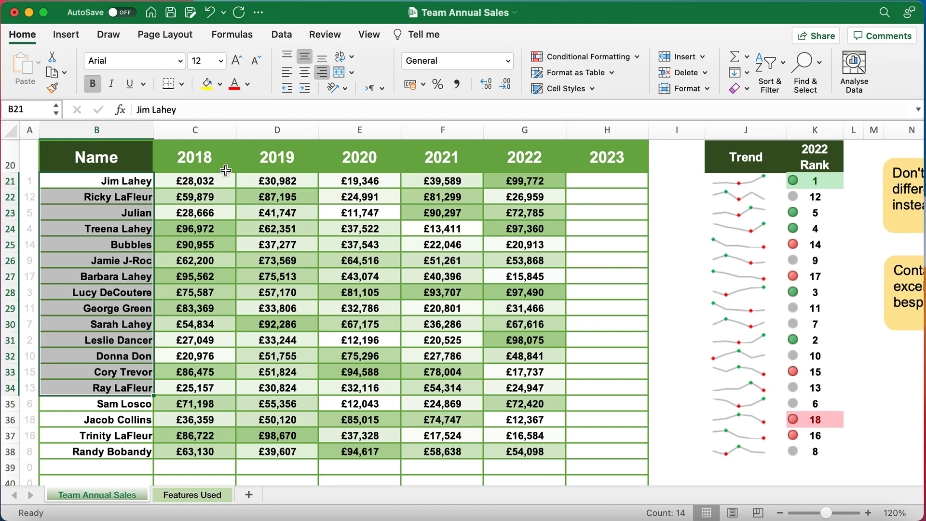
# Step: Inspect the RANDBETWEEN formula and its bounds in C21, then open D21's formula and re-enter it unchanged
pyautogui.click(211, 181)
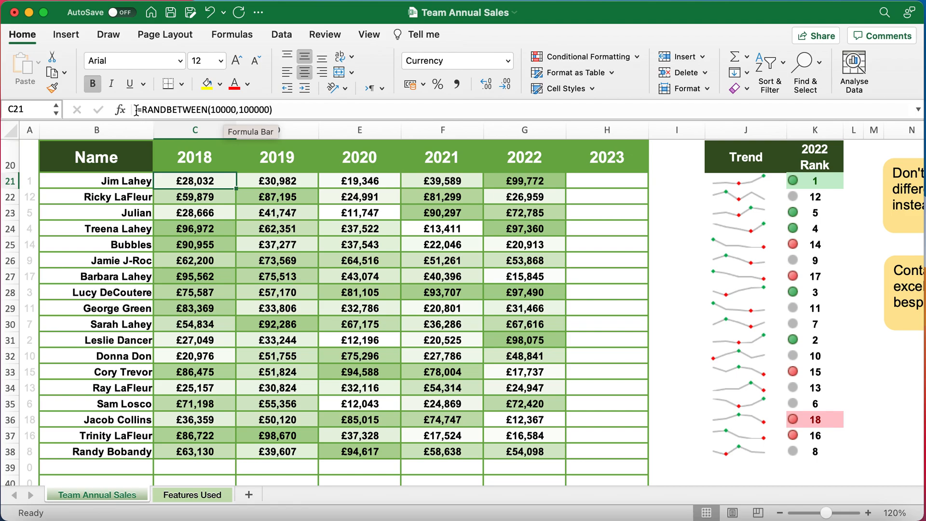
pyautogui.moveTo(143, 110); pyautogui.dragTo(269, 108)
pyautogui.click(215, 108)
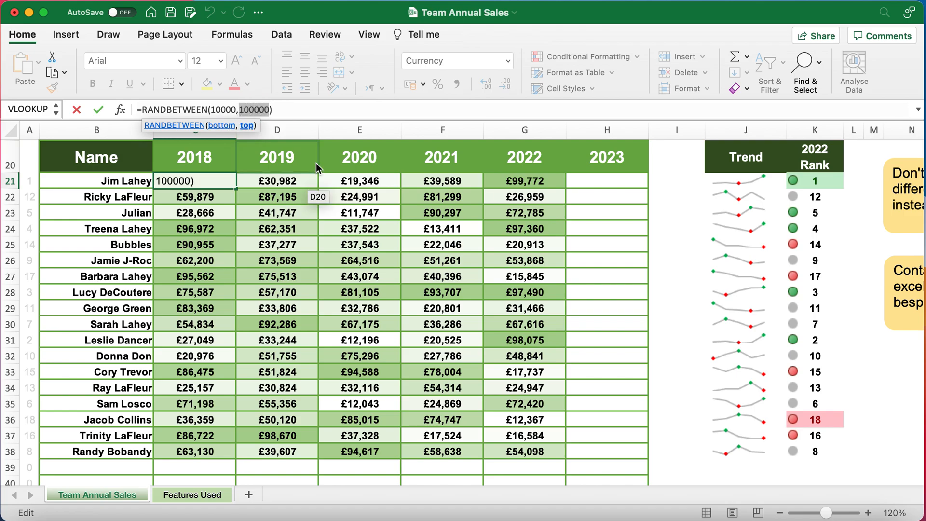
pyautogui.press('Escape')
pyautogui.click(277, 181)
pyautogui.doubleClick(264, 181)
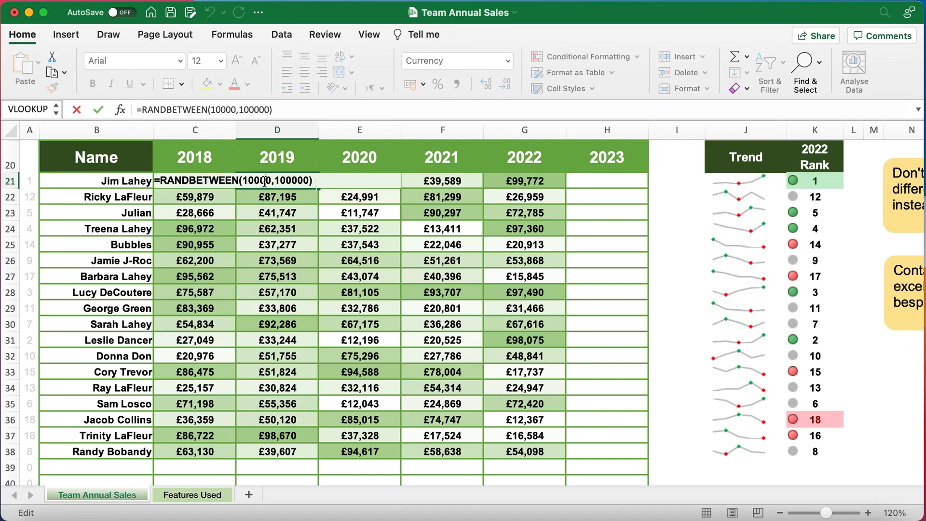
pyautogui.press('Return')
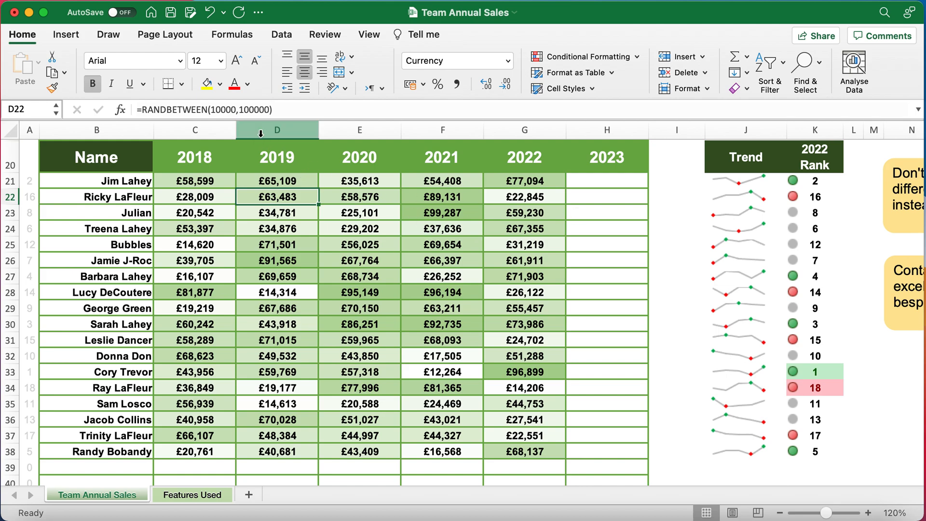
# Step: Try the formula =RANDBETWEEN(1,100) in C21, then undo the change
pyautogui.press('Up')
pyautogui.press('Left')
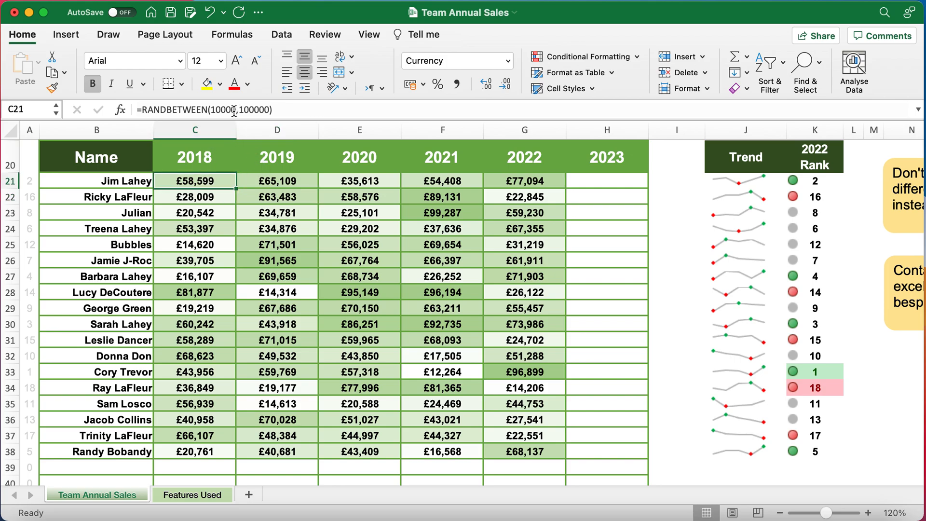
pyautogui.click(237, 110)
pyautogui.doubleClick(219, 110)
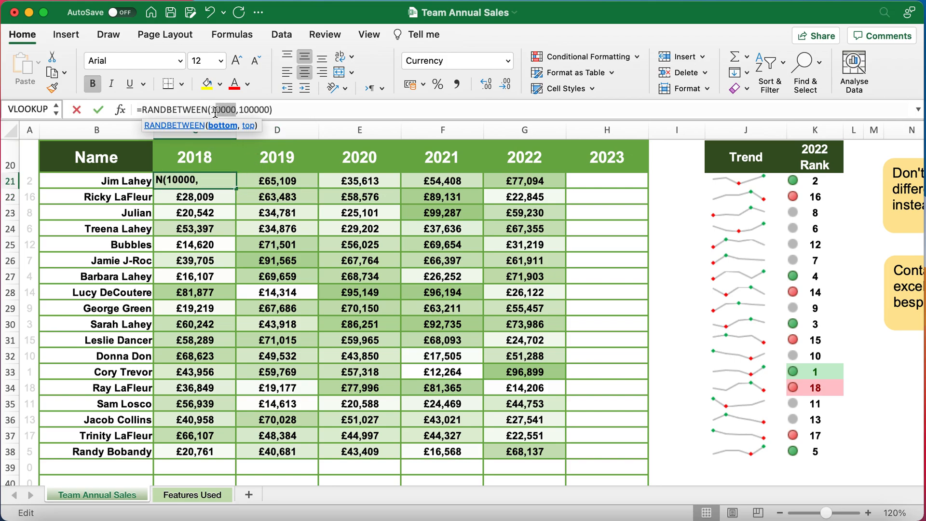
pyautogui.write('1')
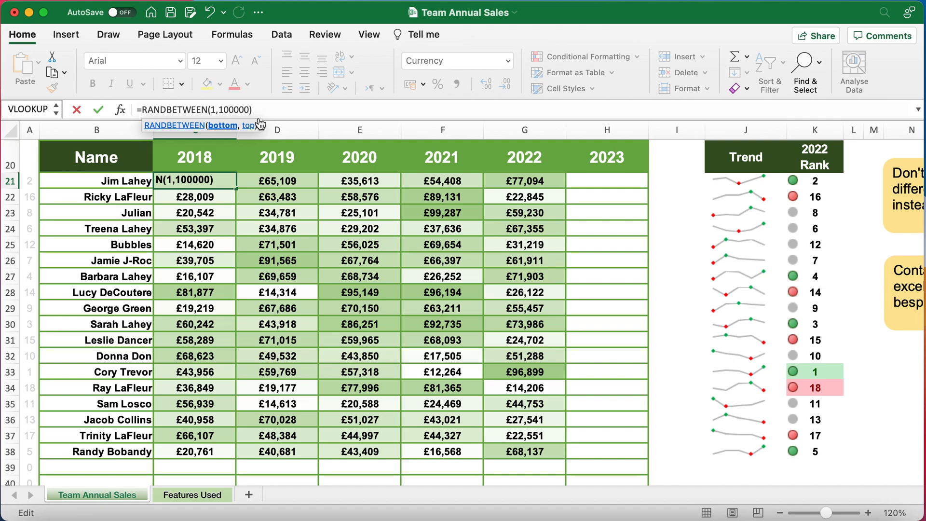
pyautogui.moveTo(252, 109); pyautogui.dragTo(233, 107)
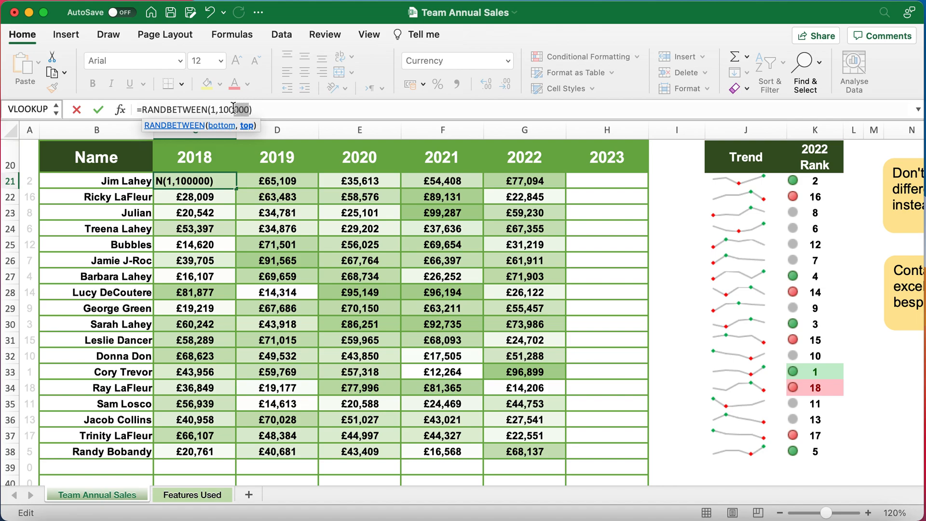
pyautogui.press('BackSpace')
pyautogui.press('Return')
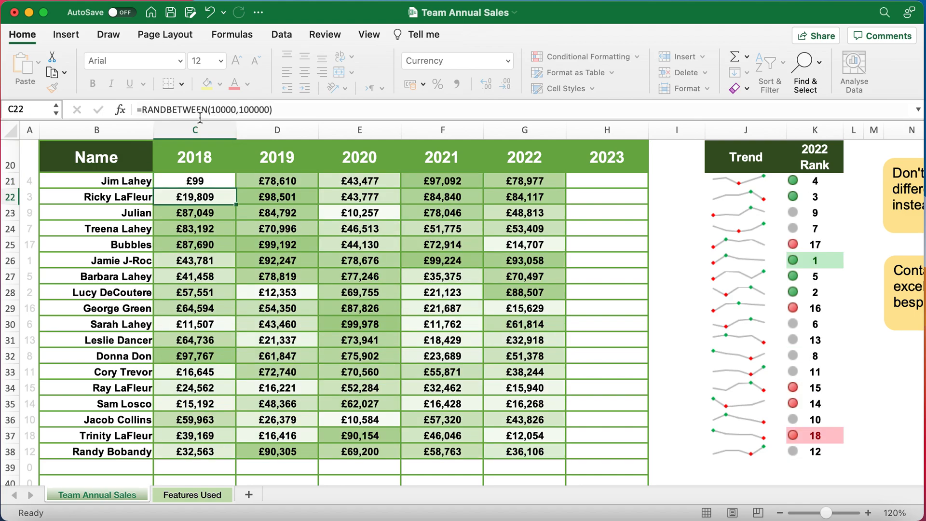
pyautogui.click(202, 178)
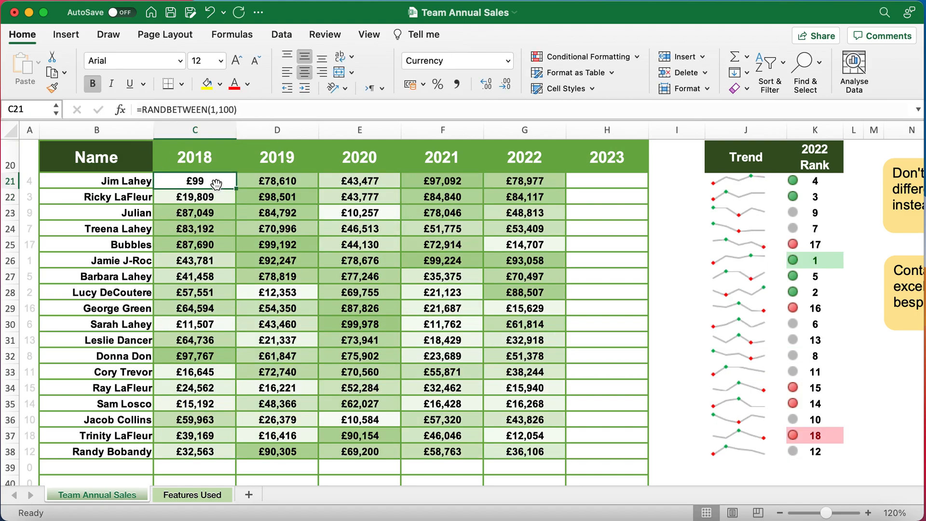
pyautogui.click(210, 12)
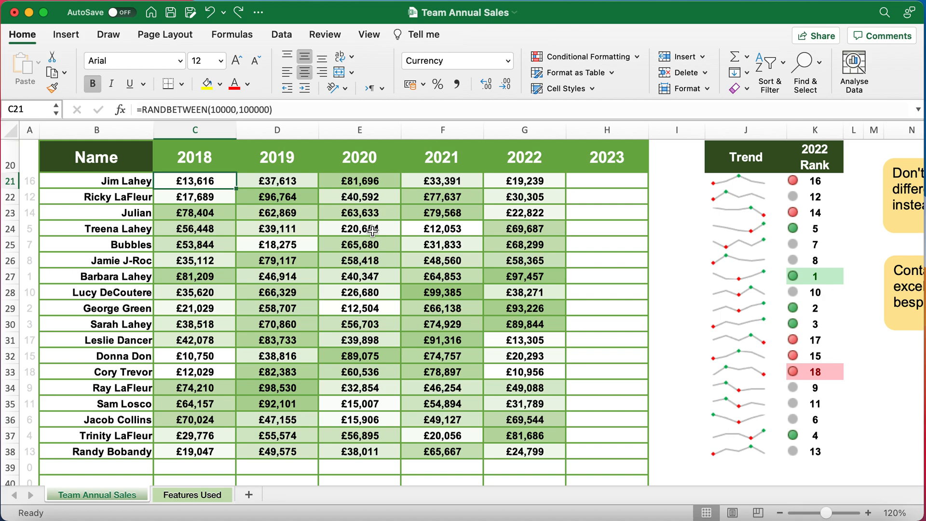
# Step: Look across row 21 to the Trend column and inspect its heading in J20 and the sparkline in J21
pyautogui.press('Right')
pyautogui.press('Right')
pyautogui.press('Right')
pyautogui.press('Right')
pyautogui.press('Right')
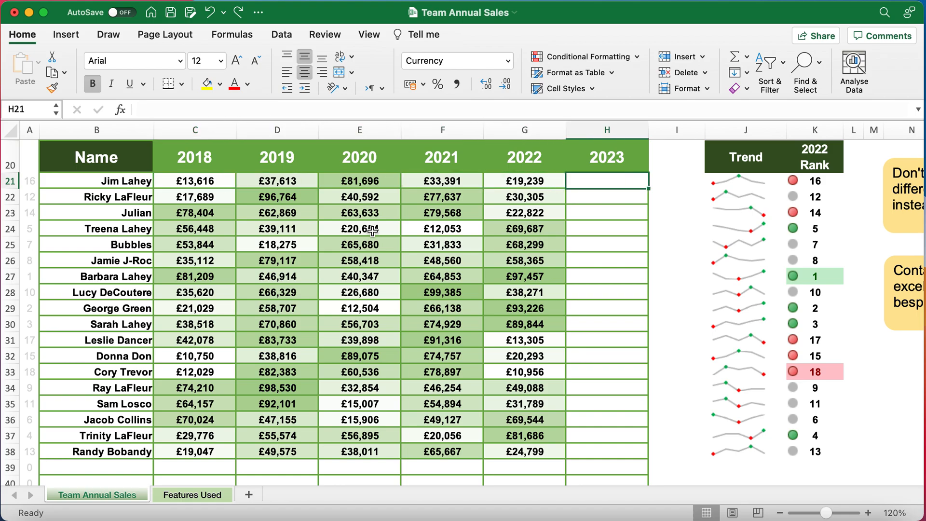
pyautogui.press('Right')
pyautogui.press('Right')
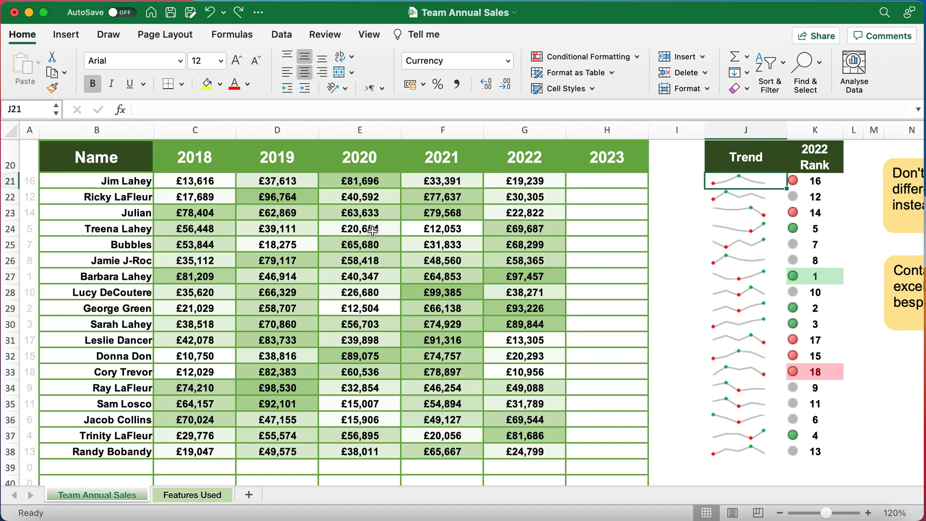
pyautogui.scroll(3, 372, 231)
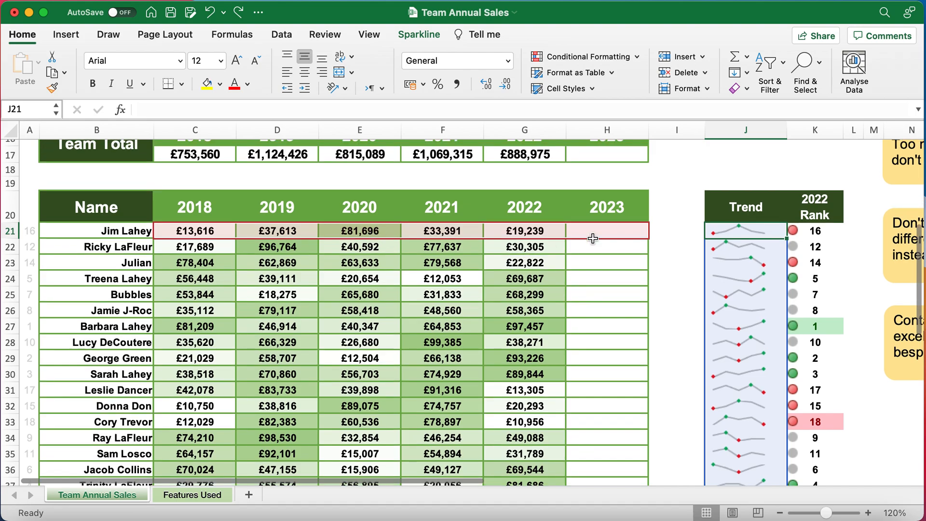
pyautogui.click(713, 209)
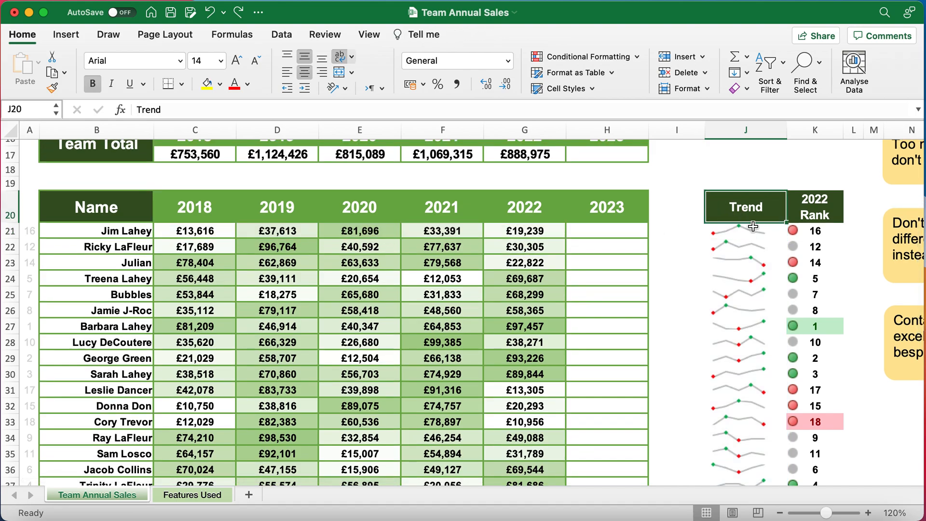
pyautogui.click(772, 232)
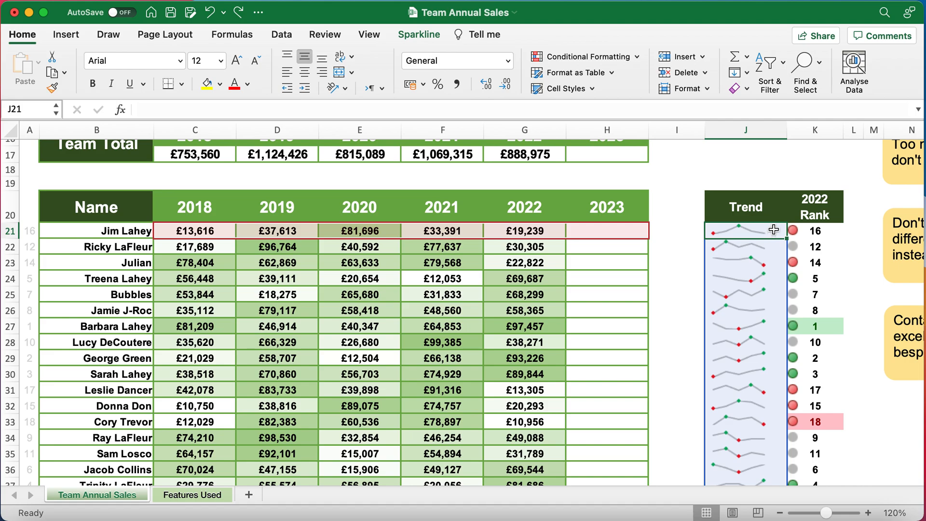
# Step: Shift the Team Total line chart's value range from the totals row down to C21:G21
pyautogui.scroll(1, 625, 193)
pyautogui.scroll(8, 626, 193)
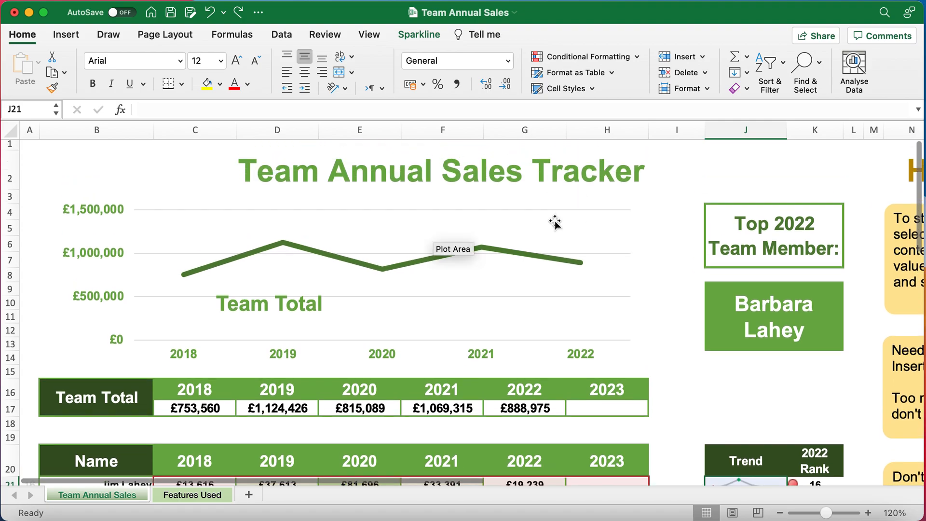
pyautogui.click(554, 220)
pyautogui.scroll(-4, 555, 221)
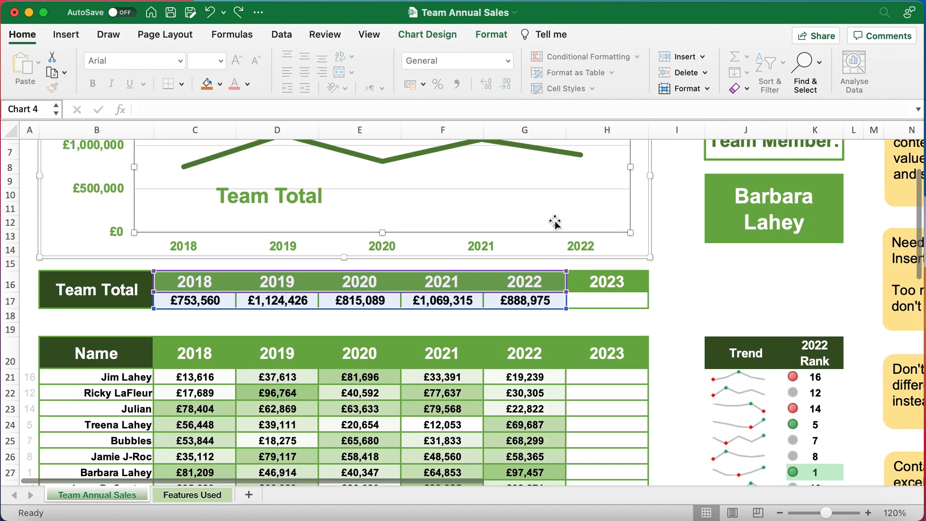
pyautogui.scroll(4, 554, 221)
pyautogui.moveTo(523, 384); pyautogui.dragTo(523, 448)
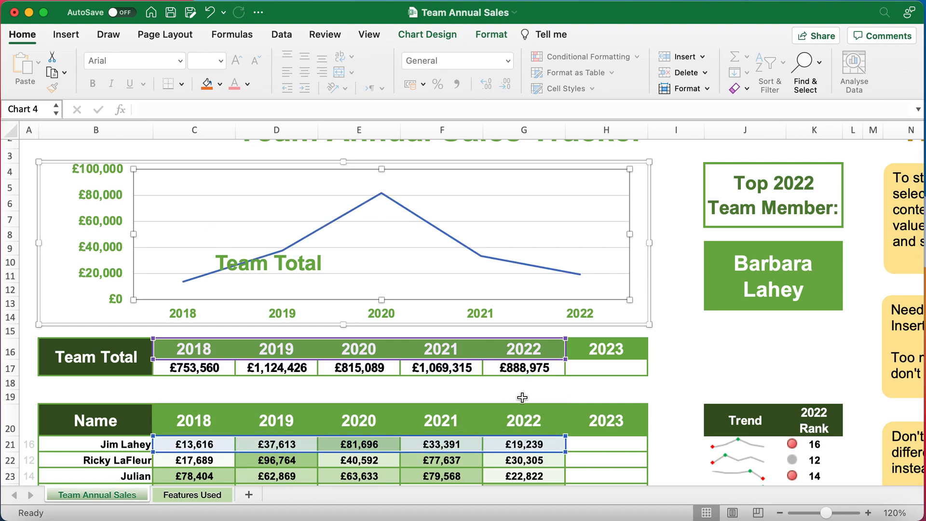
# Step: Compare the line chart's shape with the sparkline in J21 and its source sales in row 21
pyautogui.scroll(-3, 522, 397)
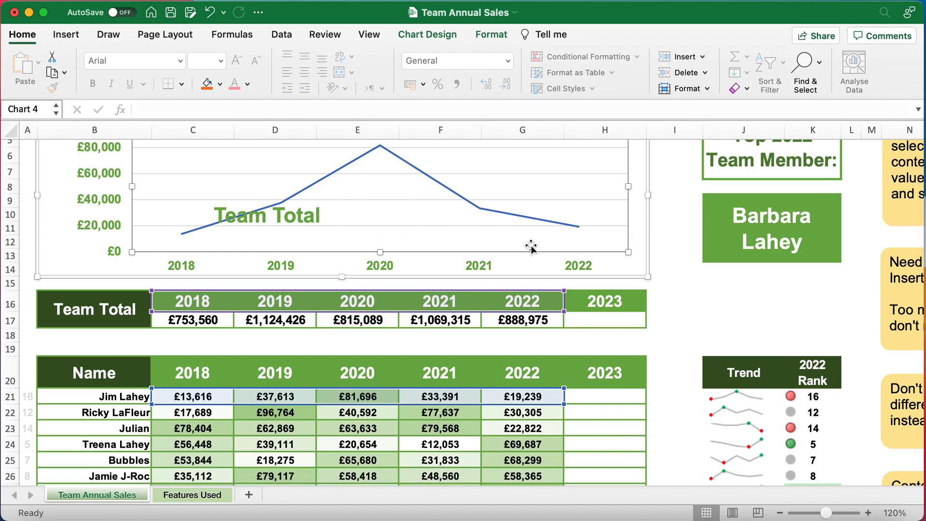
pyautogui.scroll(2, 666, 327)
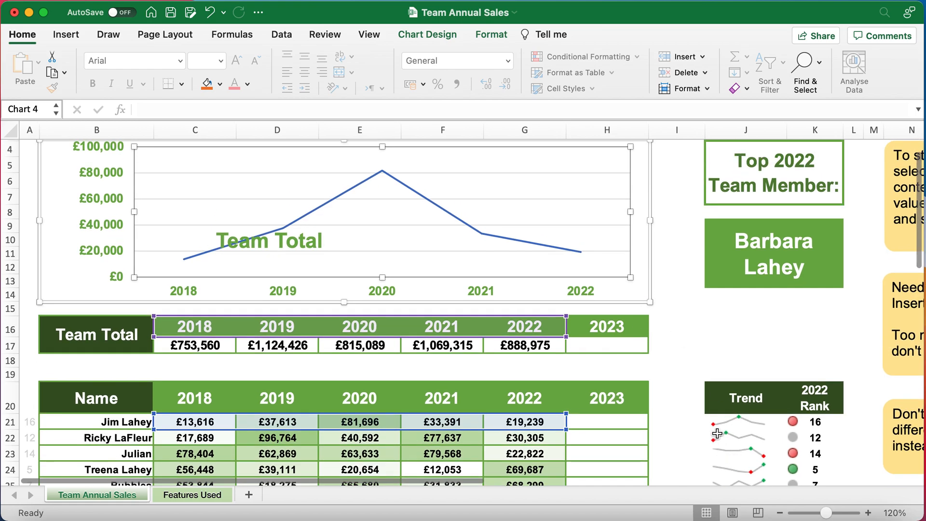
pyautogui.click(749, 423)
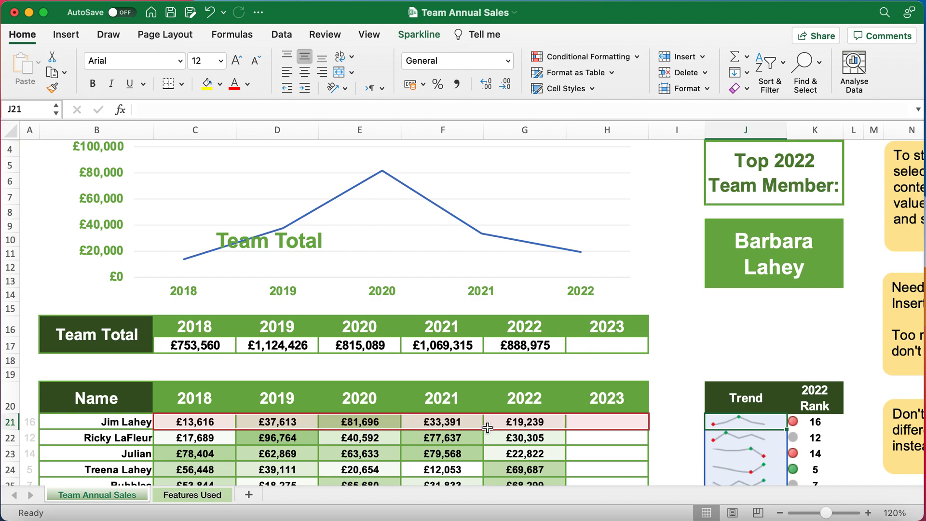
pyautogui.click(507, 434)
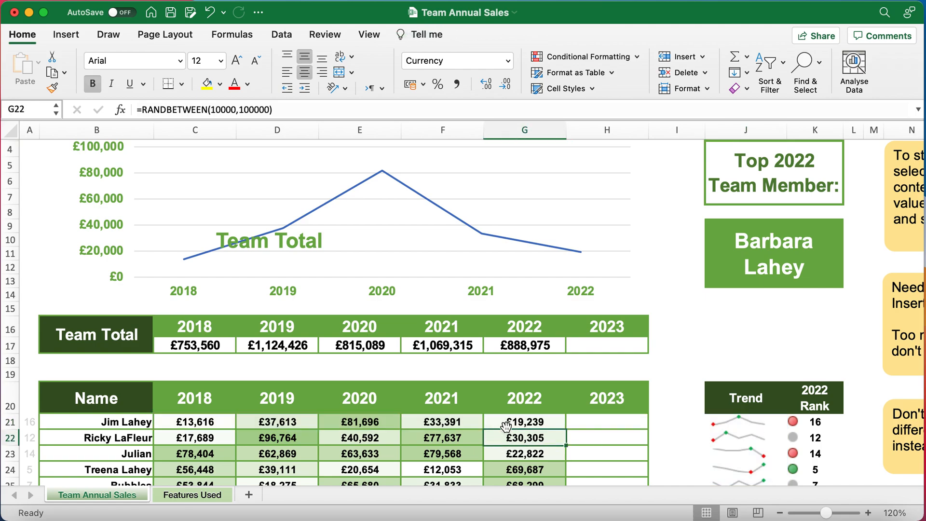
# Step: Move the line chart's value range back to the Team Total figures in C17:G17 and deselect the chart
pyautogui.click(583, 212)
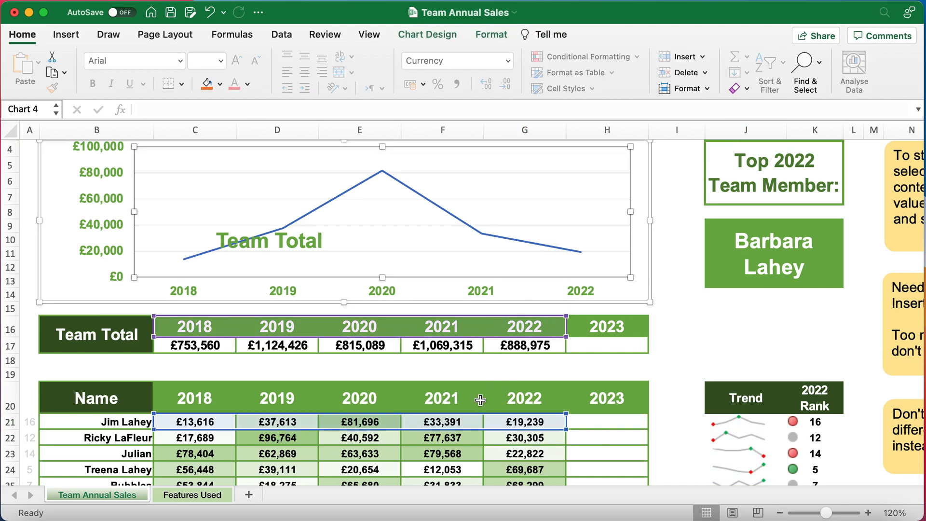
pyautogui.moveTo(470, 429); pyautogui.dragTo(470, 357)
pyautogui.click(706, 335)
# Step: Highlight the sales in C21:G22 and compare them with the sparklines in the Trend column
pyautogui.scroll(-8, 706, 335)
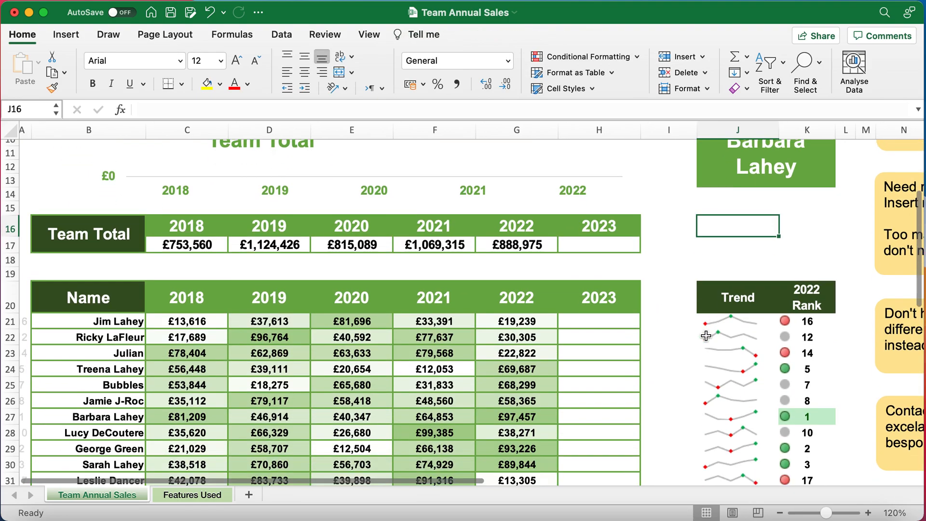
pyautogui.scroll(-2, 706, 335)
pyautogui.hscroll(1, 706, 336)
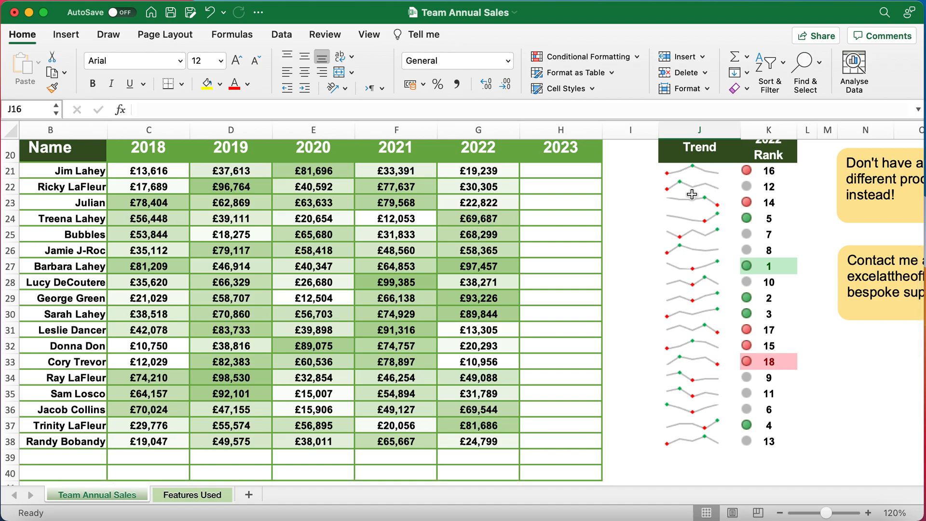
pyautogui.moveTo(155, 171); pyautogui.dragTo(480, 186)
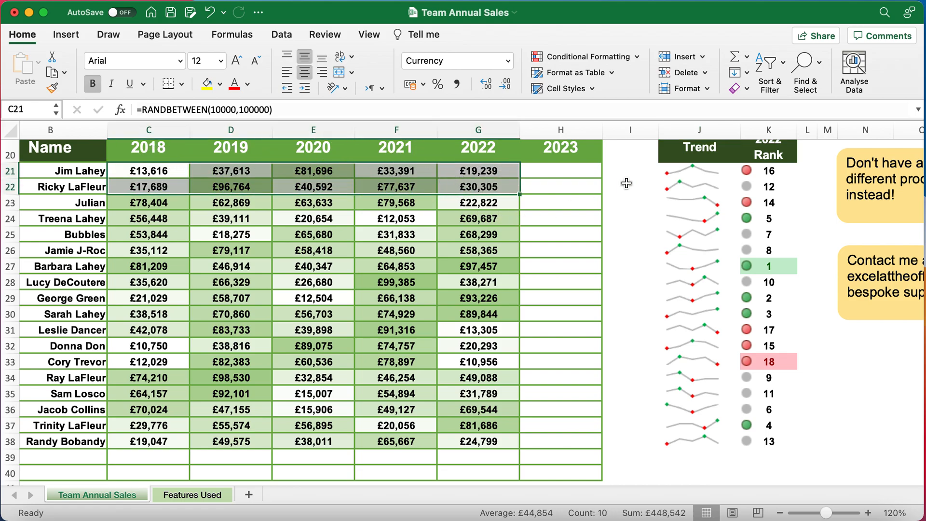
pyautogui.click(649, 177)
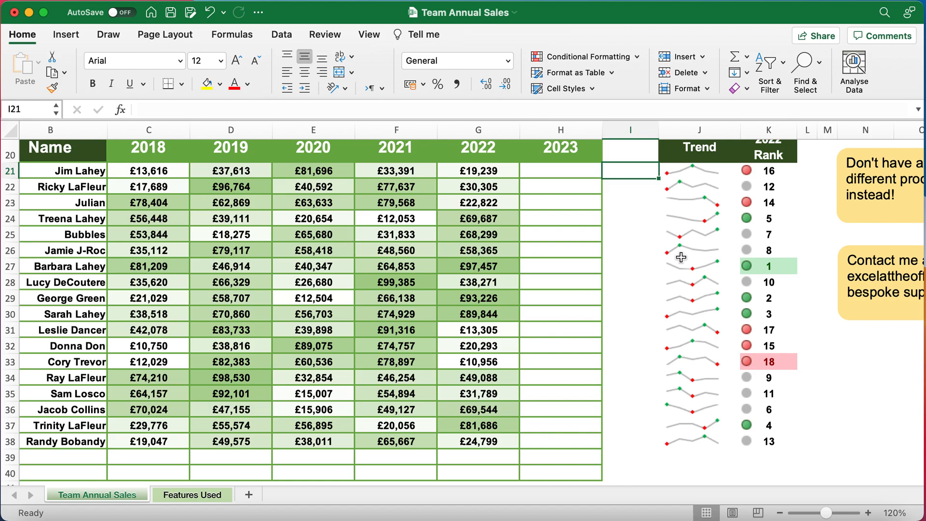
# Step: Highlight all sales figures in C21:G38, then examine the cell shading of G33 and G30
pyautogui.moveTo(142, 172); pyautogui.dragTo(493, 436)
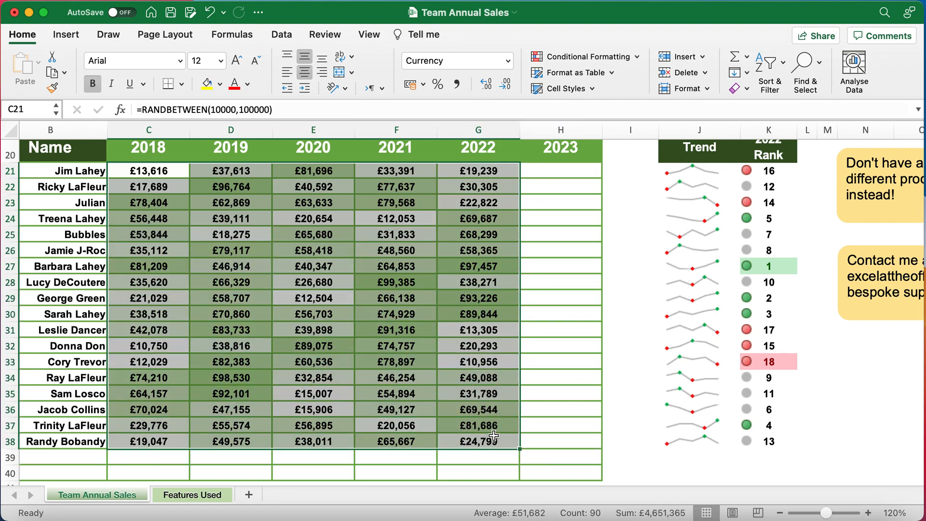
pyautogui.click(486, 361)
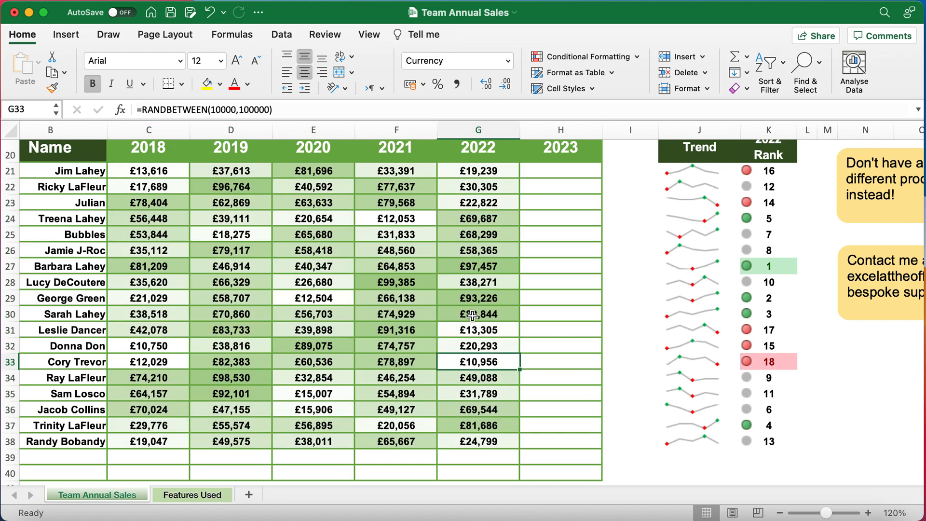
pyautogui.click(469, 314)
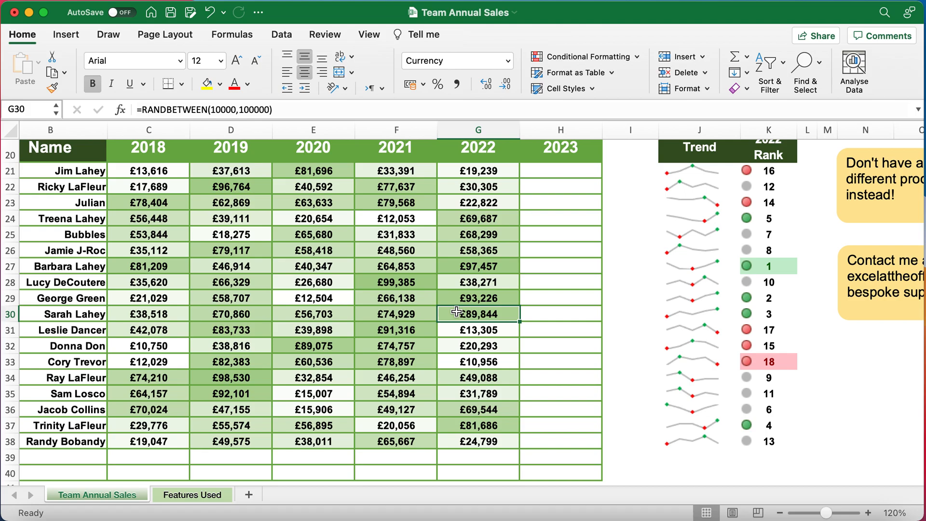
# Step: Open the 2022 Rank formula in K21 and examine its RANK(G21,$G$21:$G$40) part
pyautogui.hscroll(-2, 456, 311)
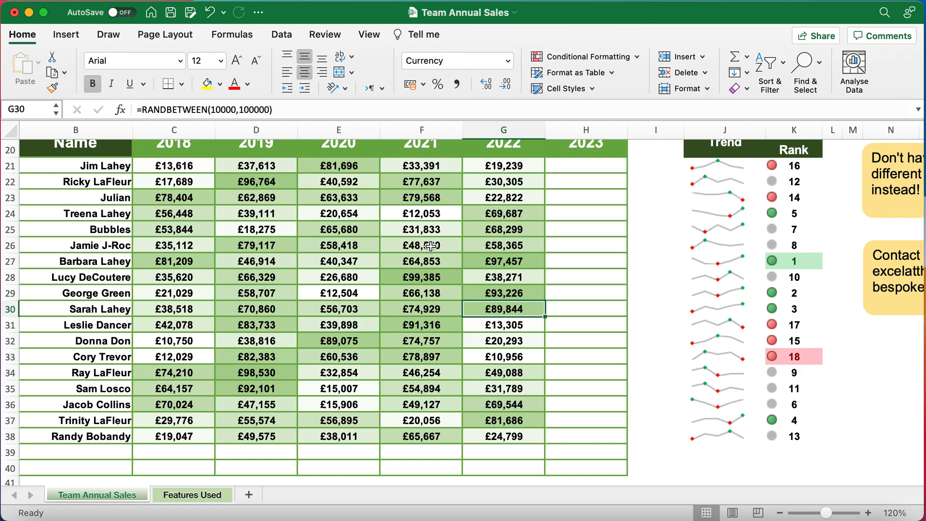
pyautogui.scroll(3, 647, 247)
pyautogui.hscroll(2, 646, 247)
pyautogui.scroll(1, 646, 247)
pyautogui.hscroll(3, 646, 247)
pyautogui.scroll(-4, 646, 247)
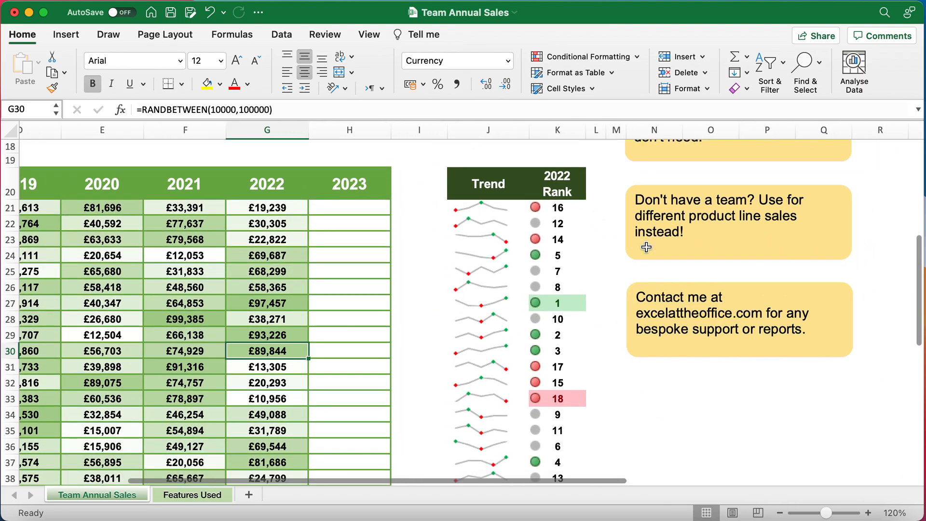
pyautogui.scroll(1, 646, 247)
pyautogui.hscroll(-2, 647, 247)
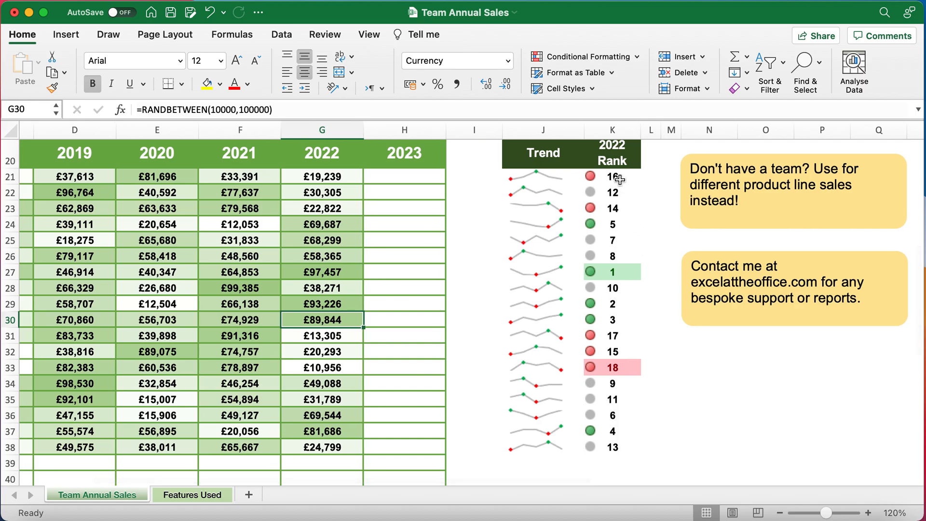
pyautogui.click(620, 178)
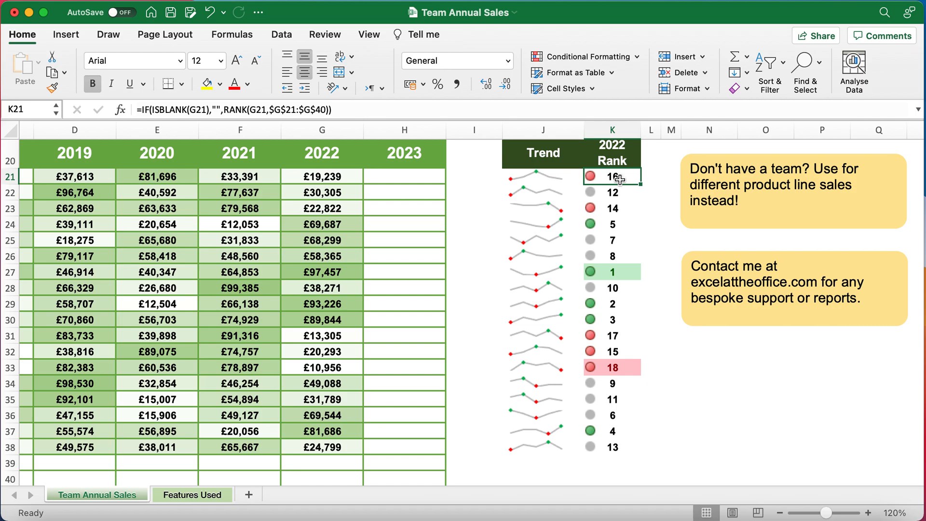
pyautogui.click(225, 109)
pyautogui.moveTo(226, 109); pyautogui.dragTo(331, 110)
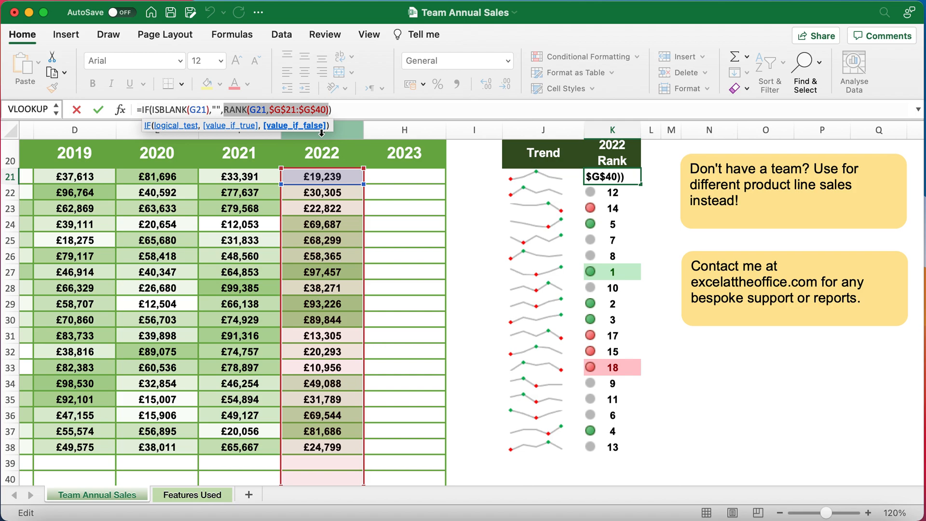
pyautogui.click(227, 111)
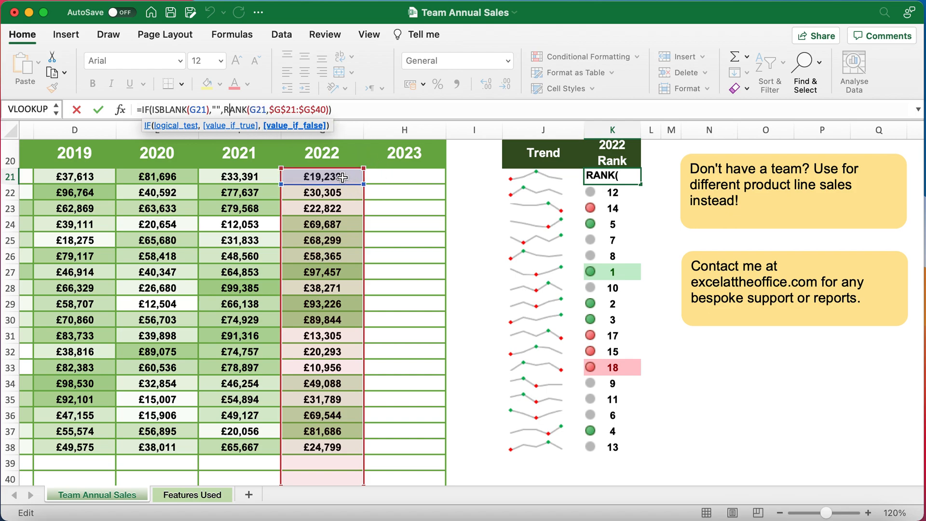
# Step: Try repicking the 2022 sales as the RANK range in K21, cancel, and examine the formula's IF(ISBLANK(G21),"" part
pyautogui.moveTo(250, 108); pyautogui.dragTo(332, 145)
pyautogui.click(270, 109)
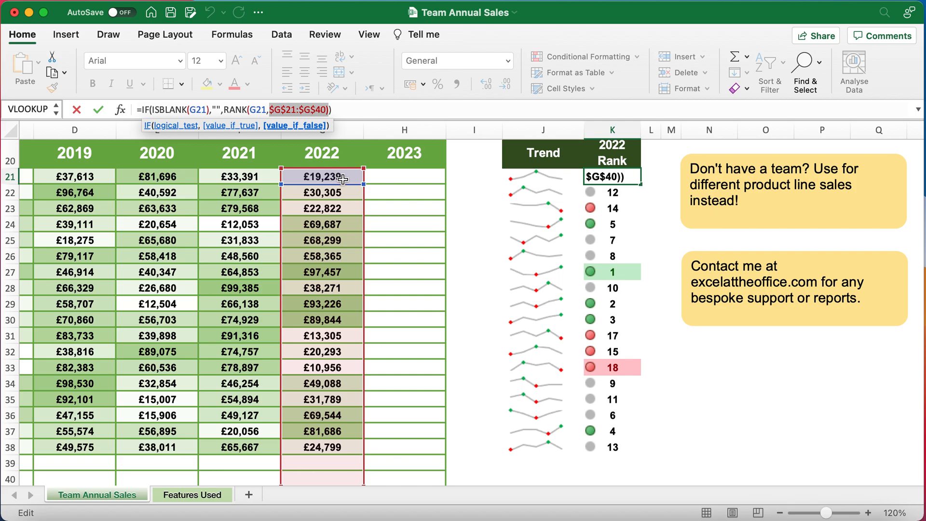
pyautogui.click(338, 178)
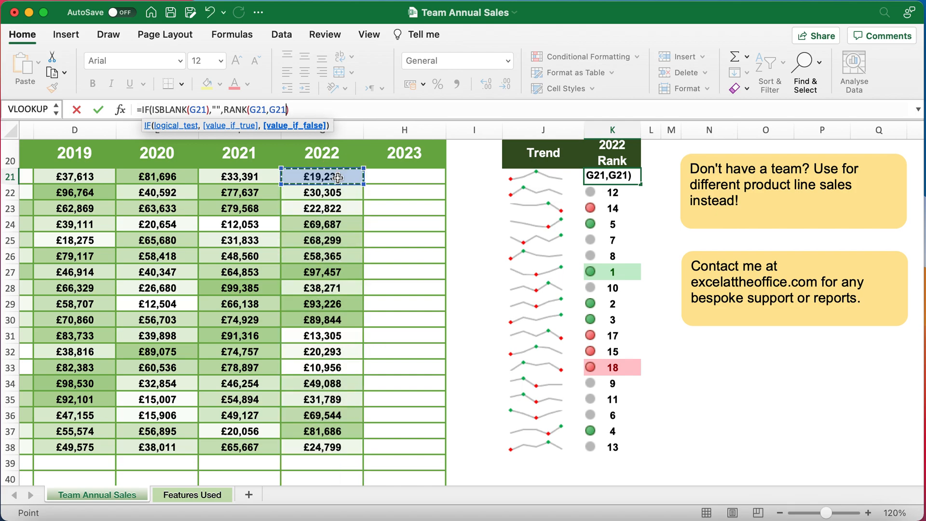
pyautogui.moveTo(338, 177); pyautogui.dragTo(334, 443)
pyautogui.press('Escape')
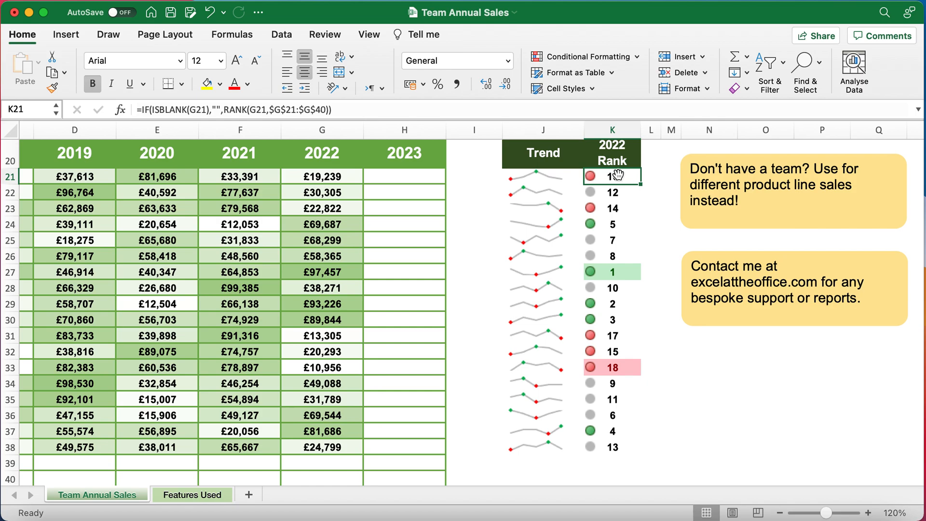
pyautogui.moveTo(224, 110); pyautogui.dragTo(144, 110)
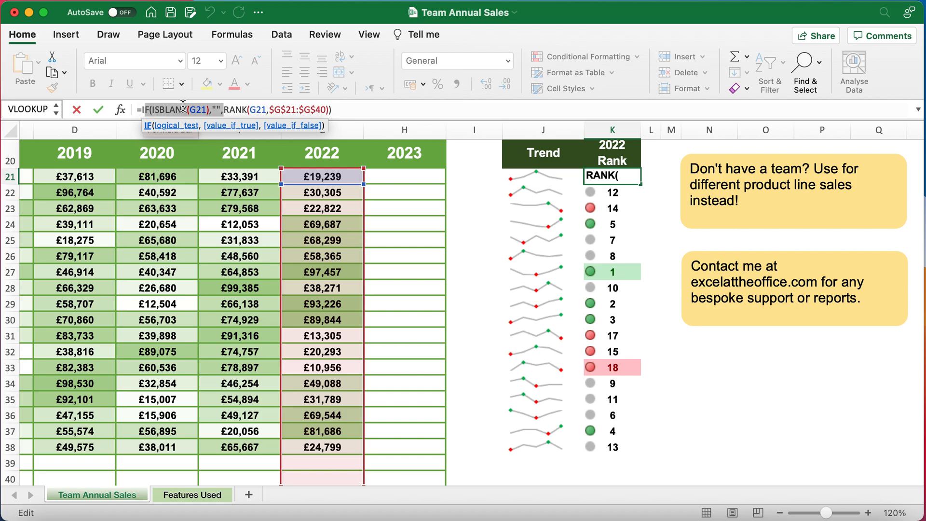
pyautogui.press('Escape')
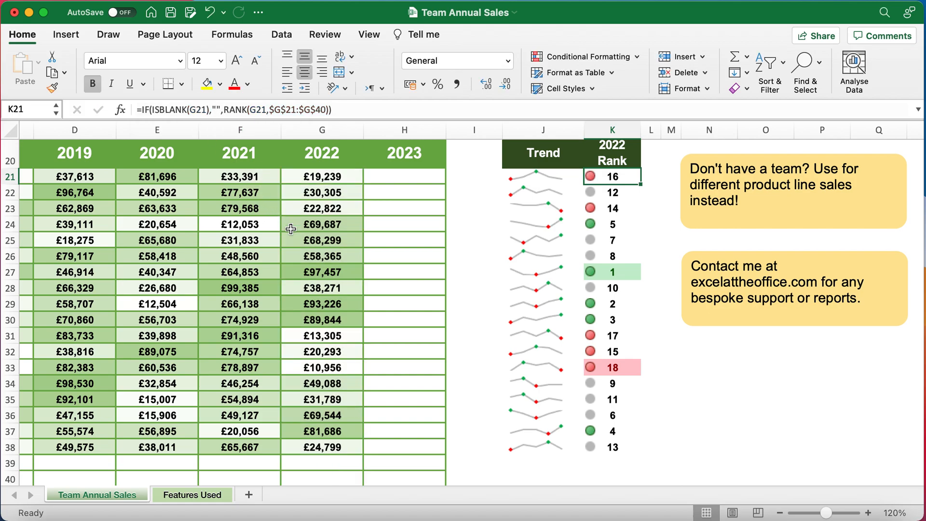
# Step: Copy the rank formula from K38 down to K40 and check it against the empty sales cells in rows 39 and 40
pyautogui.scroll(-1, 454, 288)
pyautogui.scroll(-3, 453, 288)
pyautogui.click(605, 369)
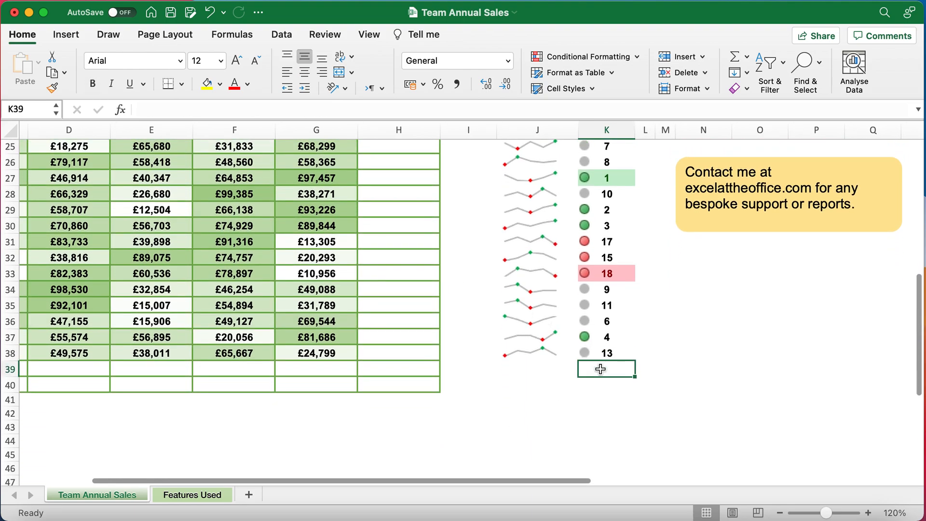
pyautogui.click(608, 350)
pyautogui.moveTo(634, 361)
pyautogui.mouseDown()
pyautogui.moveTo(635, 392)
pyautogui.moveTo(612, 385)
pyautogui.mouseUp()
pyautogui.click(611, 369)
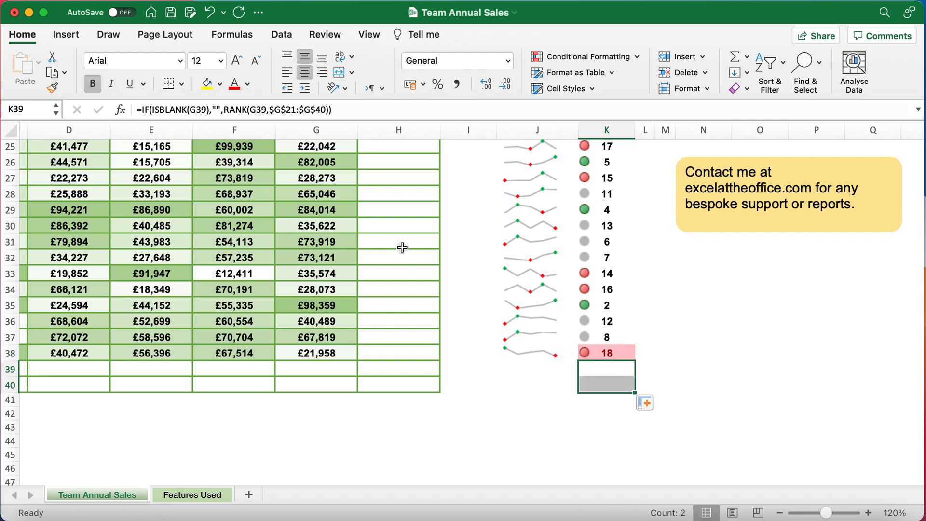
pyautogui.moveTo(400, 370); pyautogui.dragTo(108, 382)
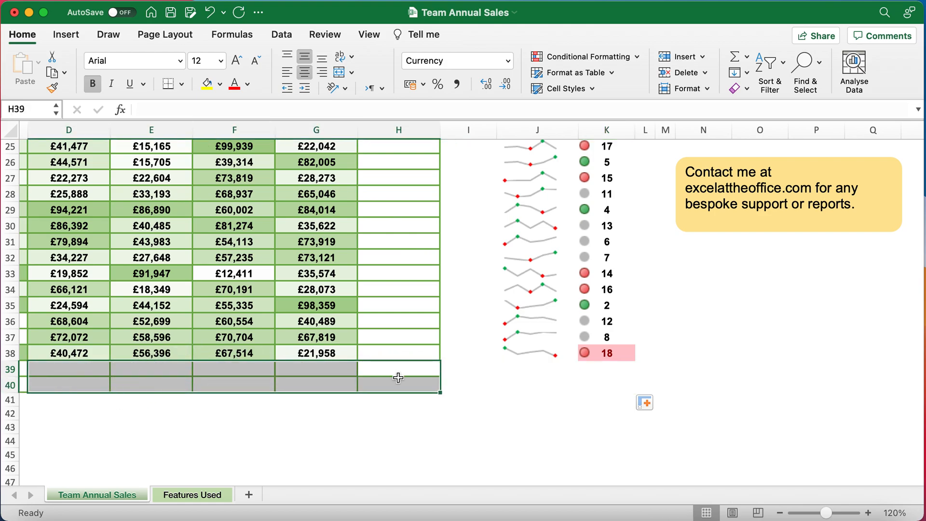
pyautogui.click(613, 370)
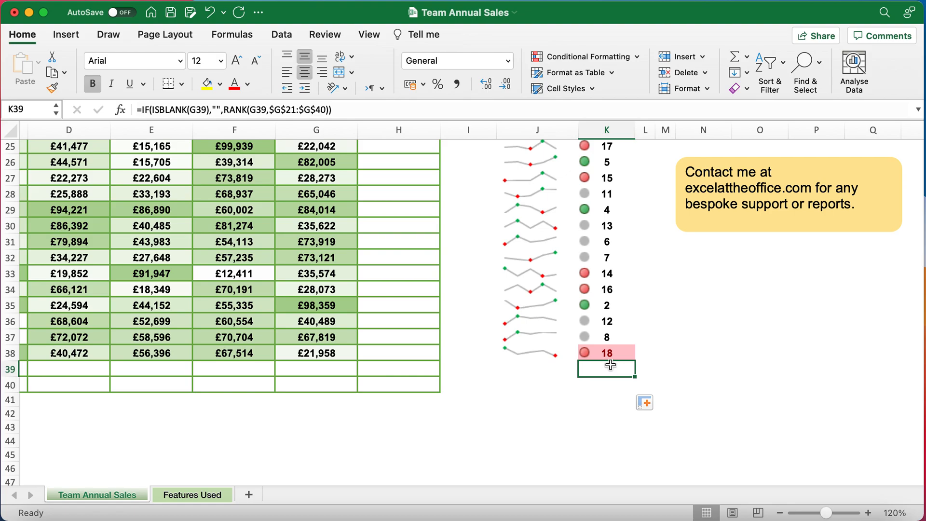
# Step: Select the ranks in K21:K38 and look through the Conditional Formatting options, including the Top/Bottom Rules
pyautogui.scroll(5, 610, 365)
pyautogui.scroll(-1, 610, 364)
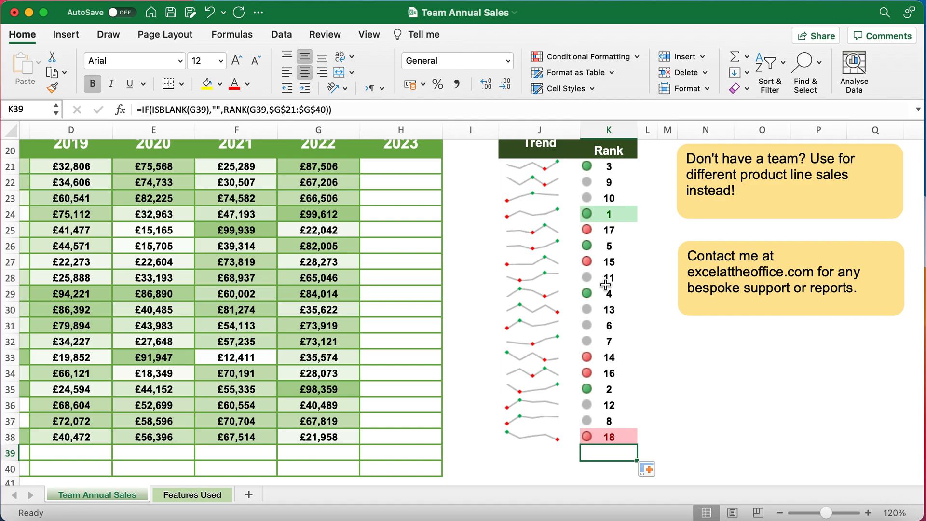
pyautogui.click(617, 255)
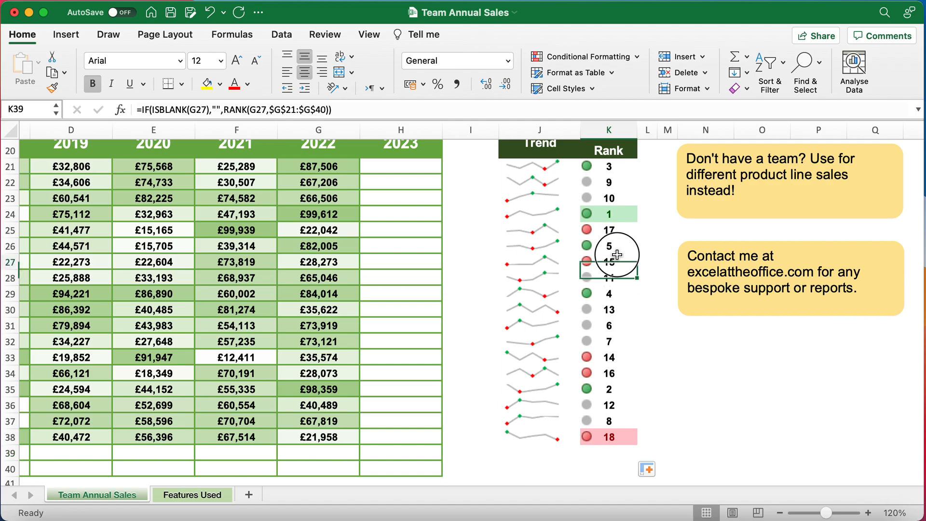
pyautogui.click(610, 167)
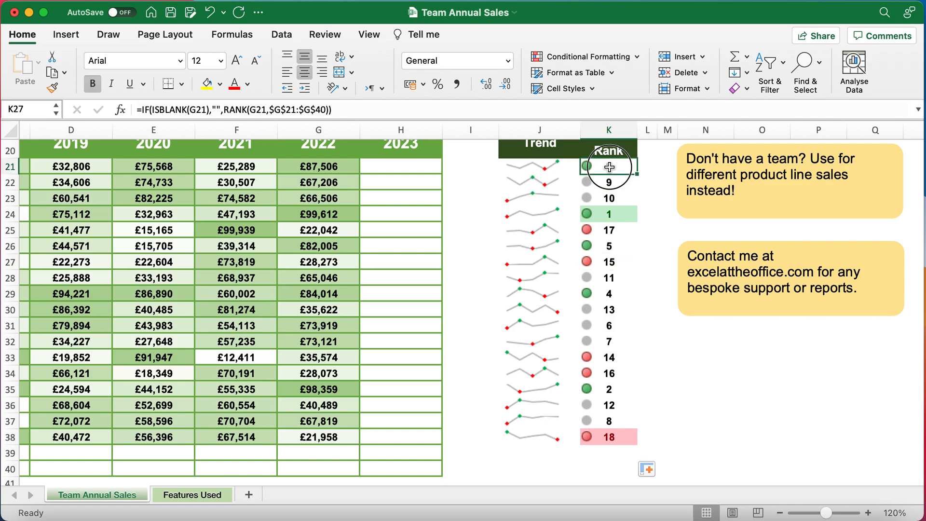
pyautogui.moveTo(609, 167); pyautogui.dragTo(598, 433)
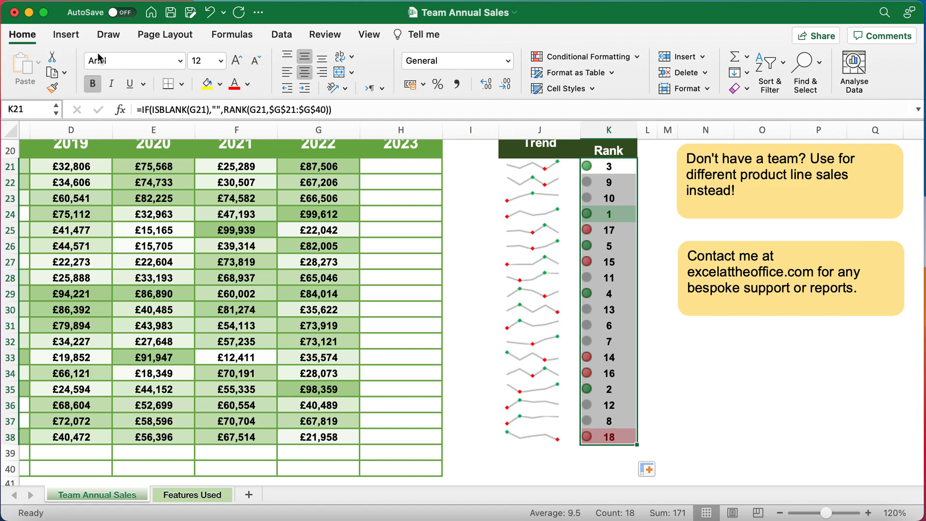
pyautogui.click(18, 38)
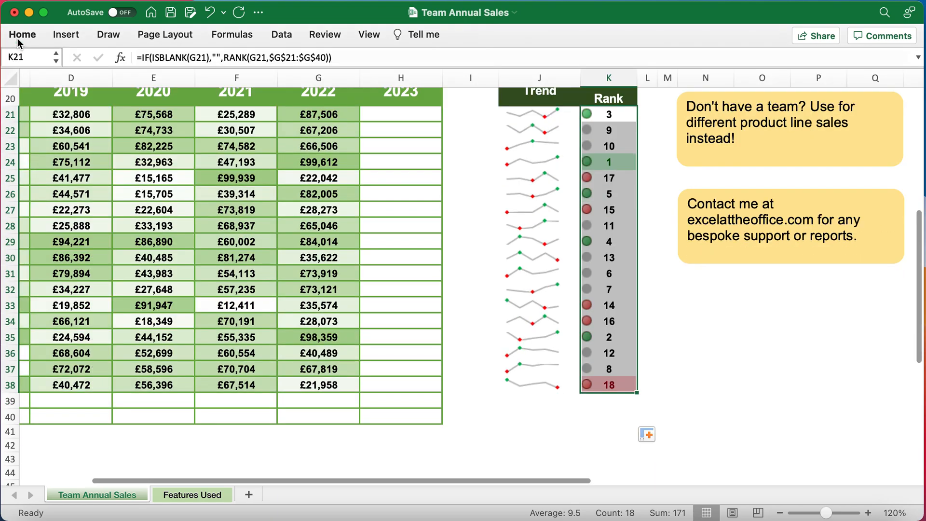
pyautogui.click(23, 40)
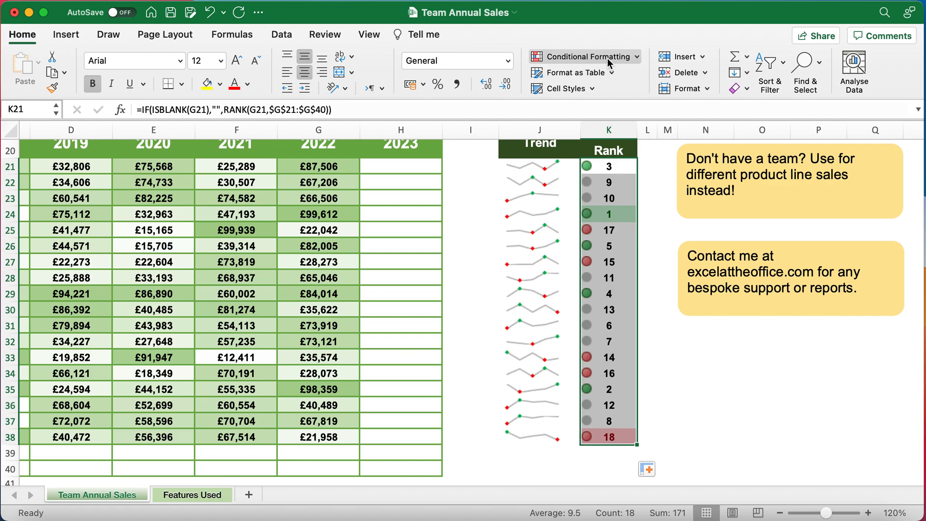
pyautogui.click(635, 59)
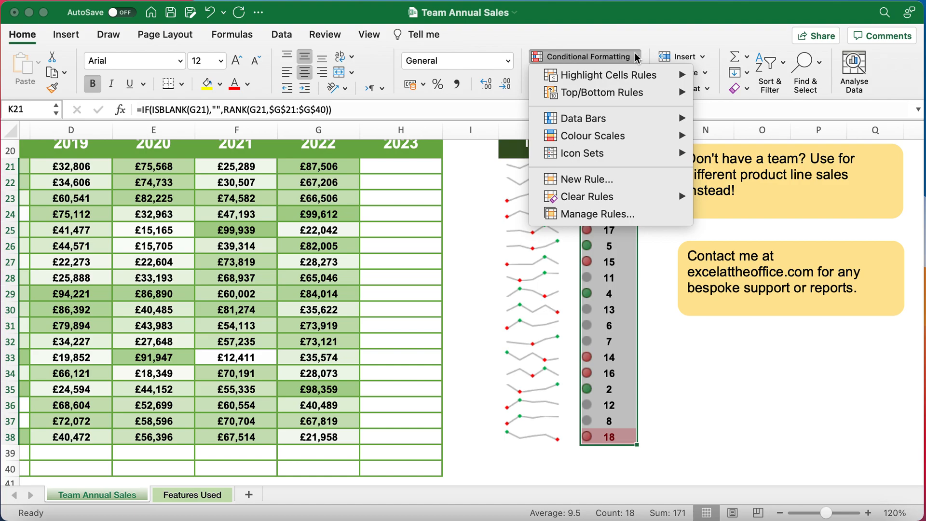
pyautogui.moveTo(626, 80)
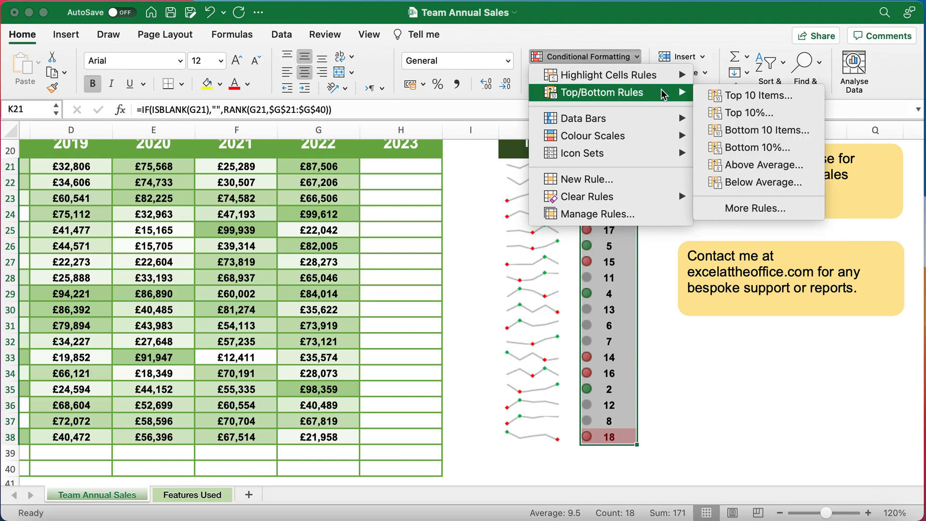
pyautogui.click(619, 308)
# Step: Examine the shading of the ranks in K24 and K38 and the coloured icons beside the first few ranks
pyautogui.click(618, 217)
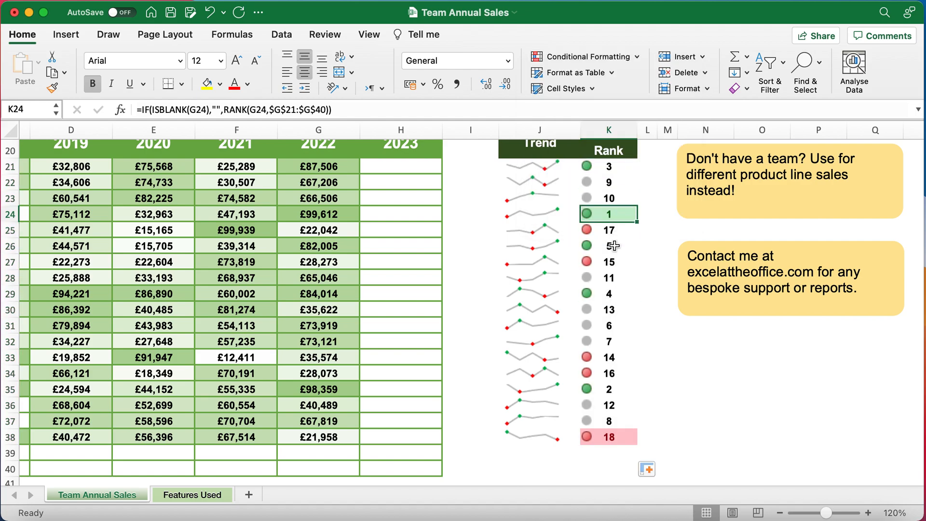
pyautogui.click(618, 437)
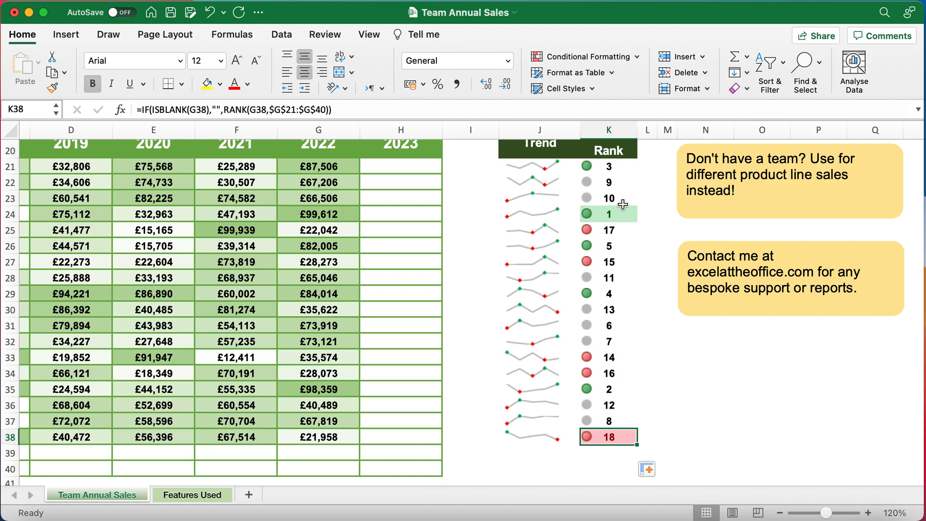
pyautogui.moveTo(608, 166); pyautogui.dragTo(609, 234)
pyautogui.click(609, 231)
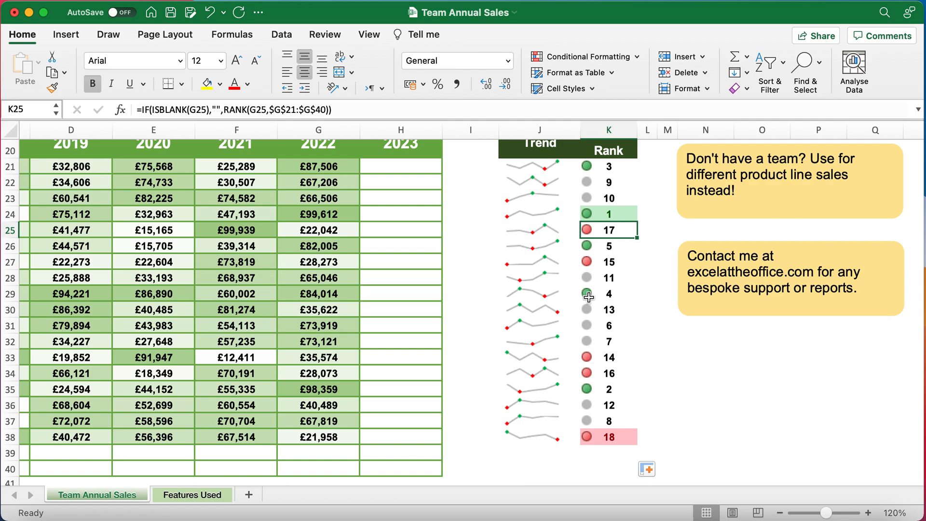
pyautogui.moveTo(597, 178); pyautogui.dragTo(597, 197)
# Step: Inspect the Bottom 1, Top 1 and Icon Set formatting rules for K21:K38, then cancel out of Manage Rules
pyautogui.moveTo(598, 166); pyautogui.dragTo(596, 436)
pyautogui.click(636, 58)
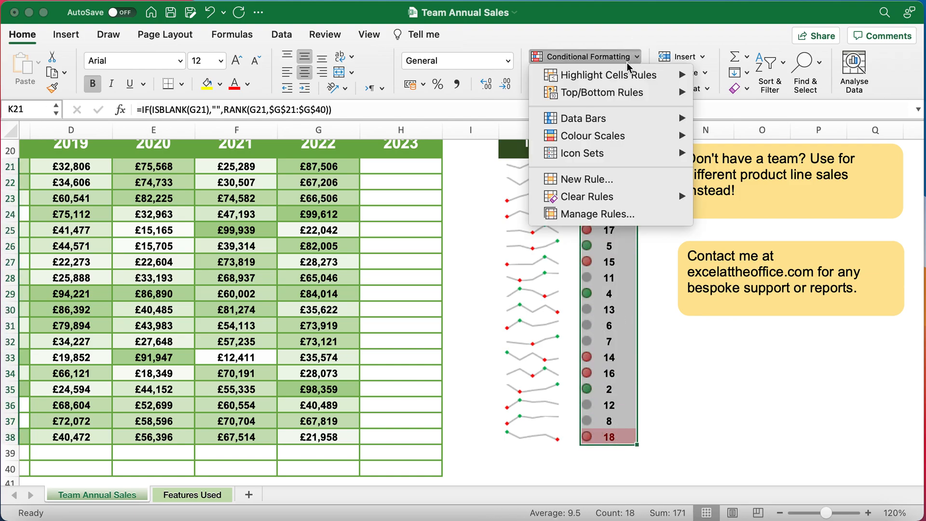
pyautogui.click(597, 213)
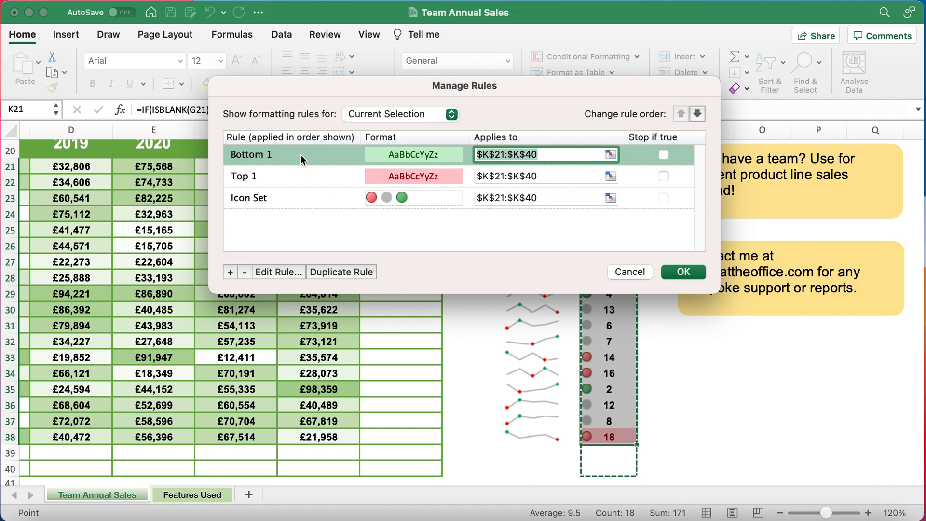
pyautogui.click(324, 197)
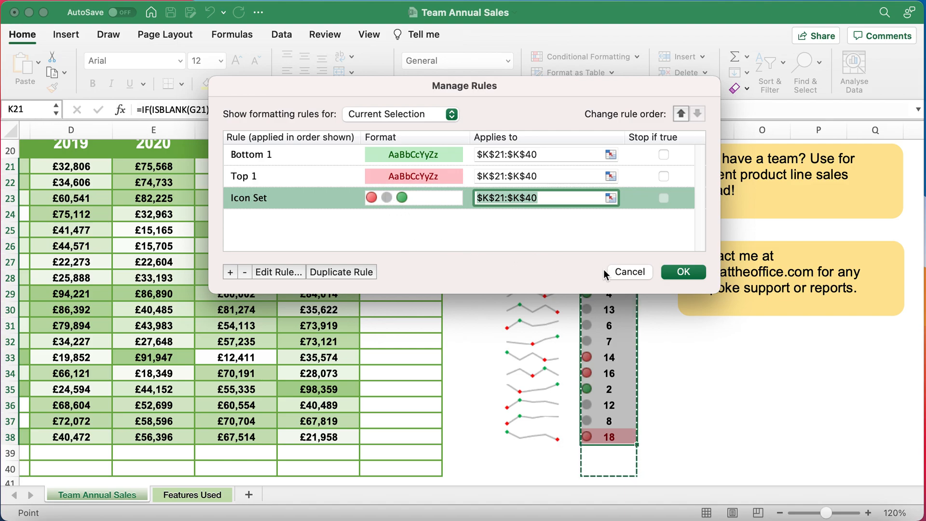
pyautogui.click(635, 273)
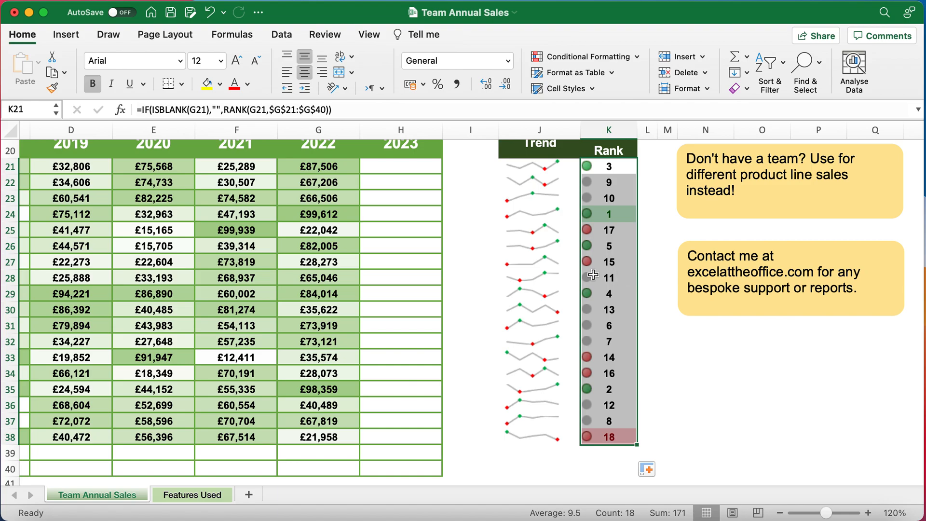
# Step: Deselect the ranks and return to cell A1 at the start of the sheet
pyautogui.click(480, 278)
pyautogui.scroll(5, 488, 284)
pyautogui.hscroll(-3, 488, 285)
pyautogui.scroll(10, 488, 285)
pyautogui.hscroll(-1, 488, 285)
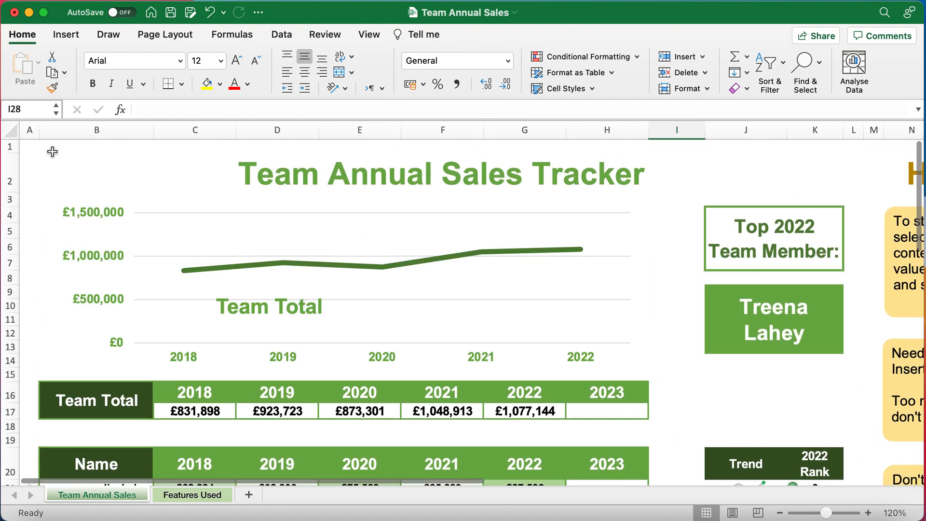
pyautogui.click(36, 146)
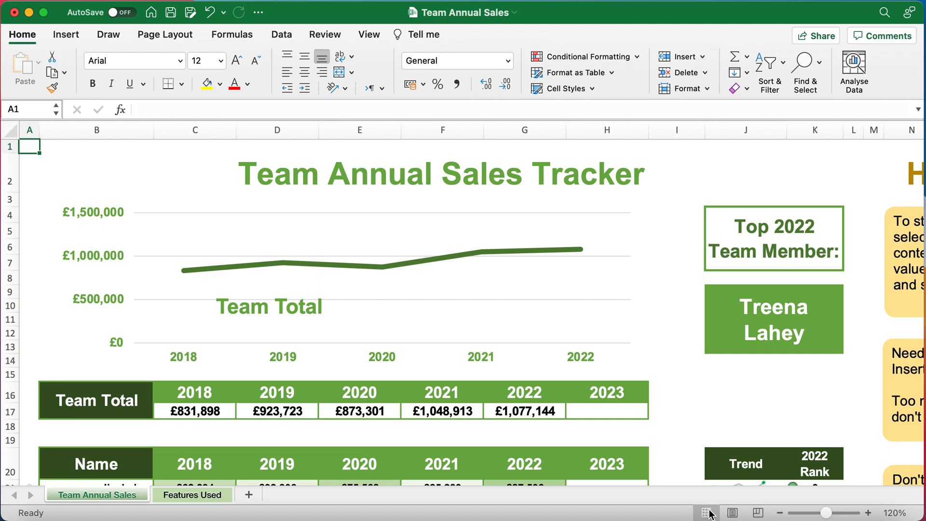
# Step: Switch to Page Break Preview and check the page boundary between the tracker and the Hints & Tips notes
pyautogui.click(759, 512)
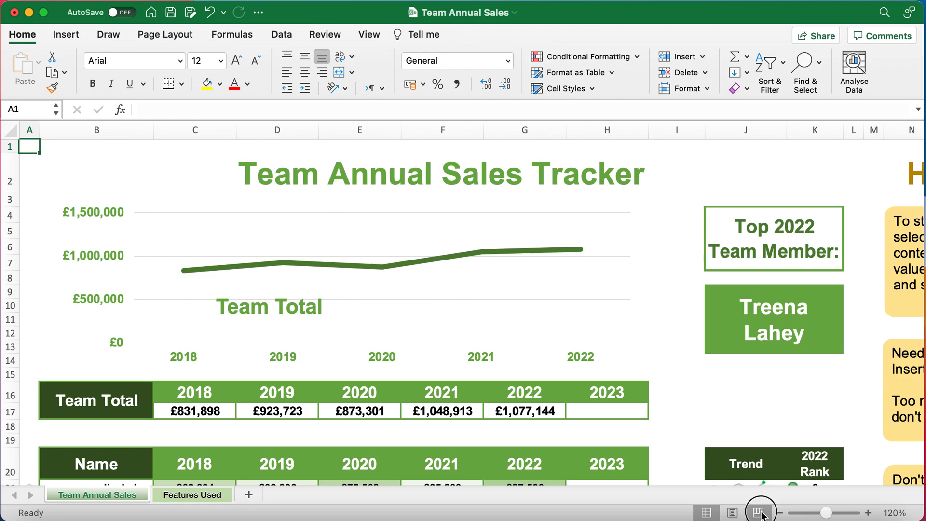
pyautogui.scroll(-3, 584, 428)
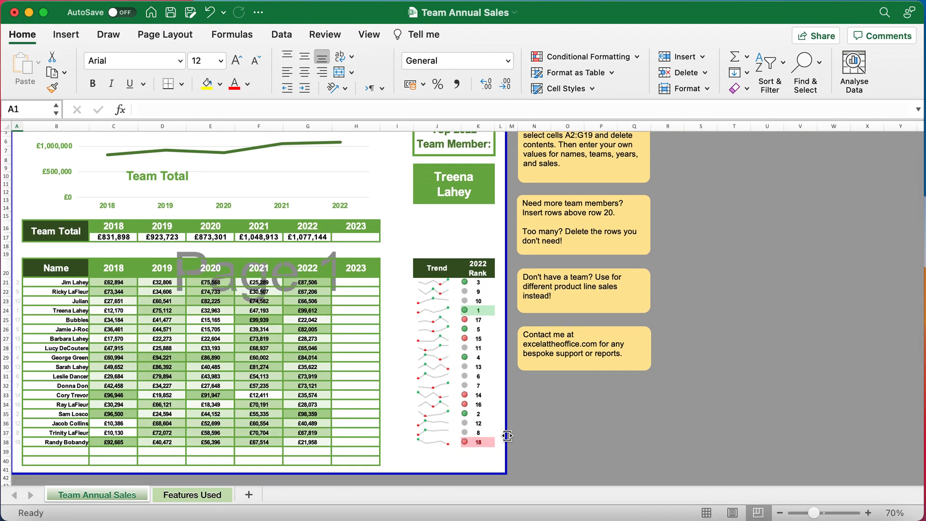
pyautogui.moveTo(504, 428)
pyautogui.mouseDown()
pyautogui.moveTo(540, 428)
pyautogui.moveTo(497, 441)
pyautogui.moveTo(506, 441)
pyautogui.mouseUp()
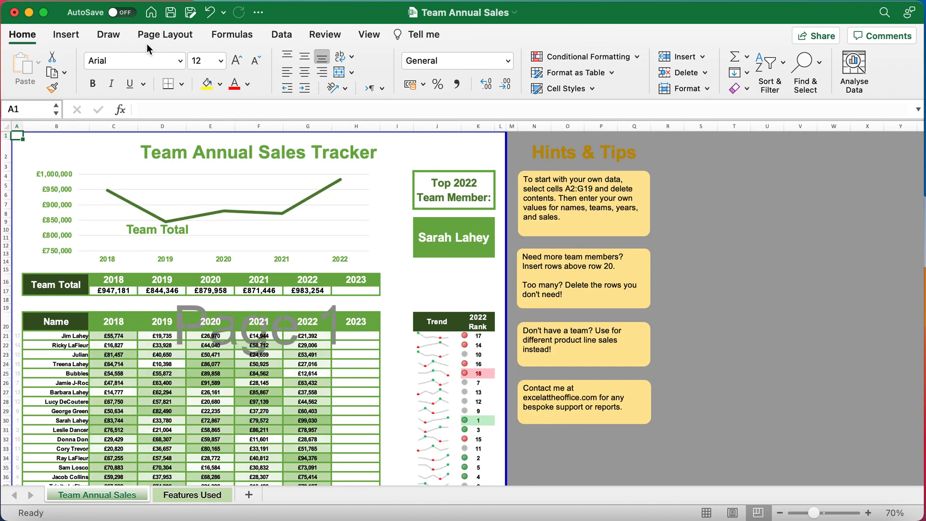
# Step: Open the print preview to check the tracker's one-page layout, then cancel printing
pyautogui.click(88, 0)
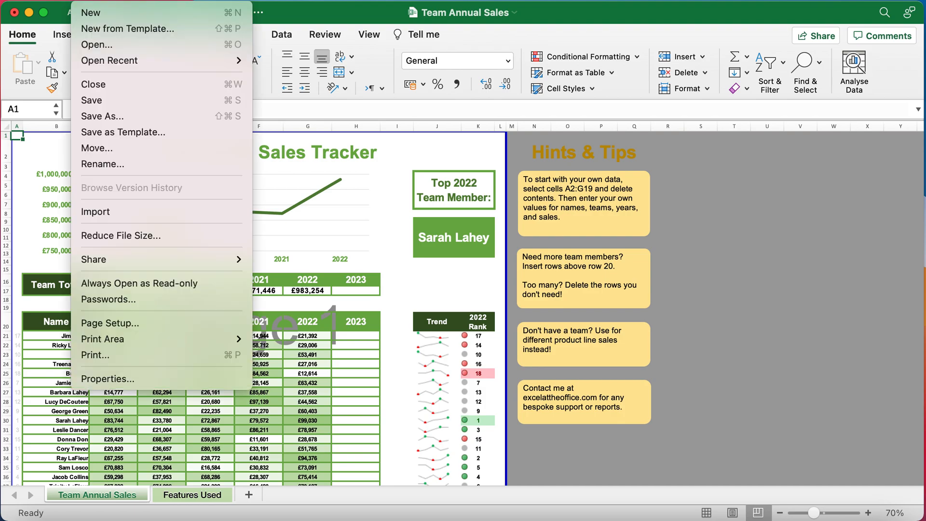
pyautogui.click(117, 356)
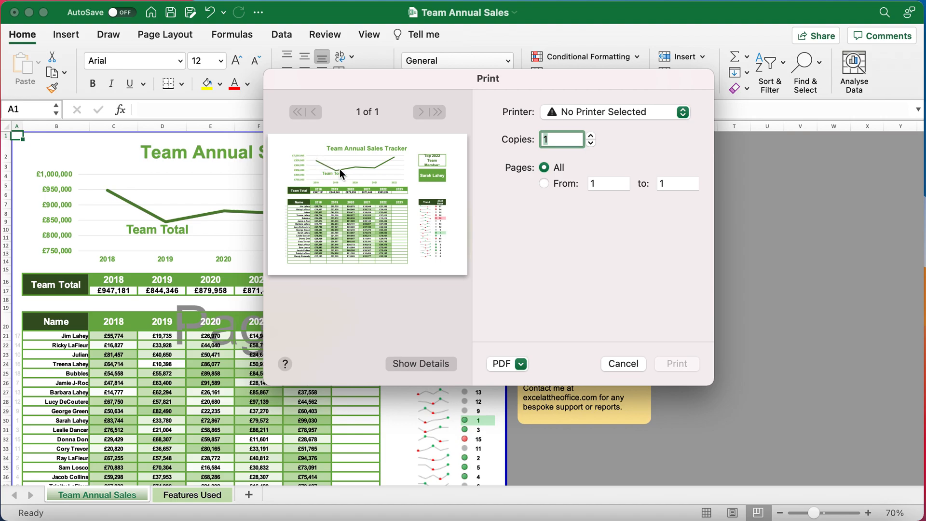
pyautogui.click(631, 365)
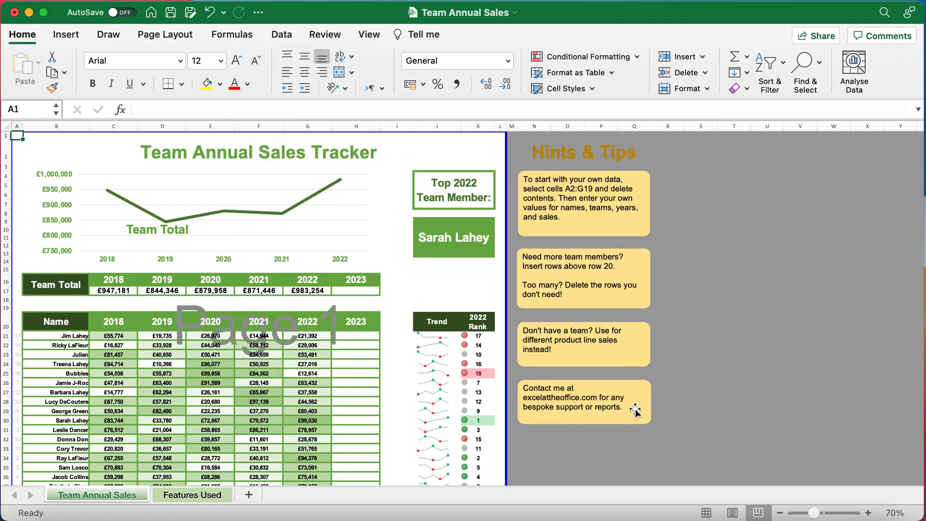
# Step: Return the sheet to Normal view and hide the ribbon
pyautogui.click(707, 512)
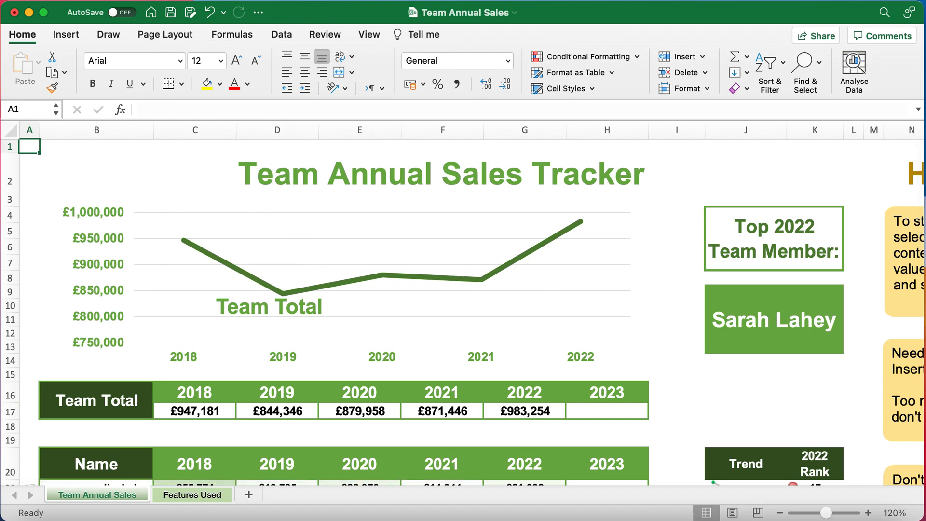
pyautogui.click(147, 0)
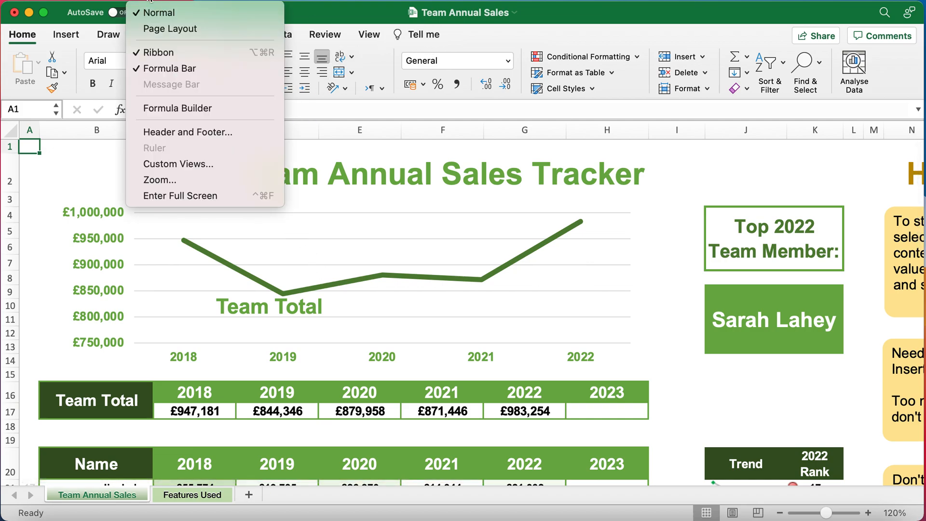
pyautogui.click(164, 54)
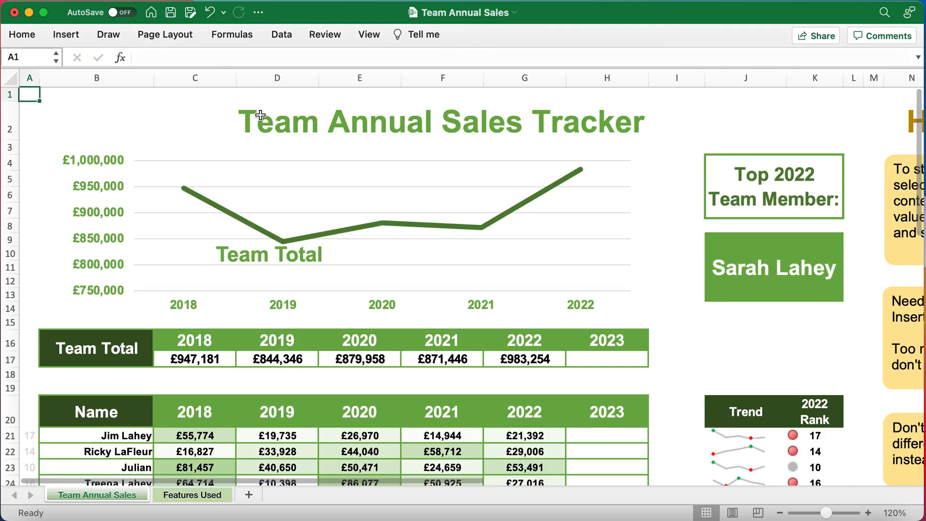
# Step: Examine the Hints & Tips section, selecting its heading and the note about starting with your own data
pyautogui.hscroll(3, 275, 209)
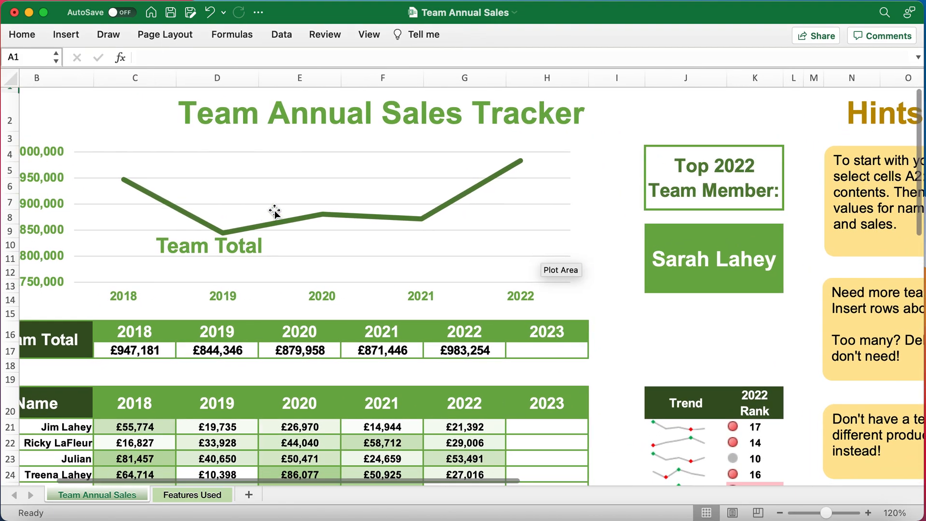
pyautogui.hscroll(10, 275, 212)
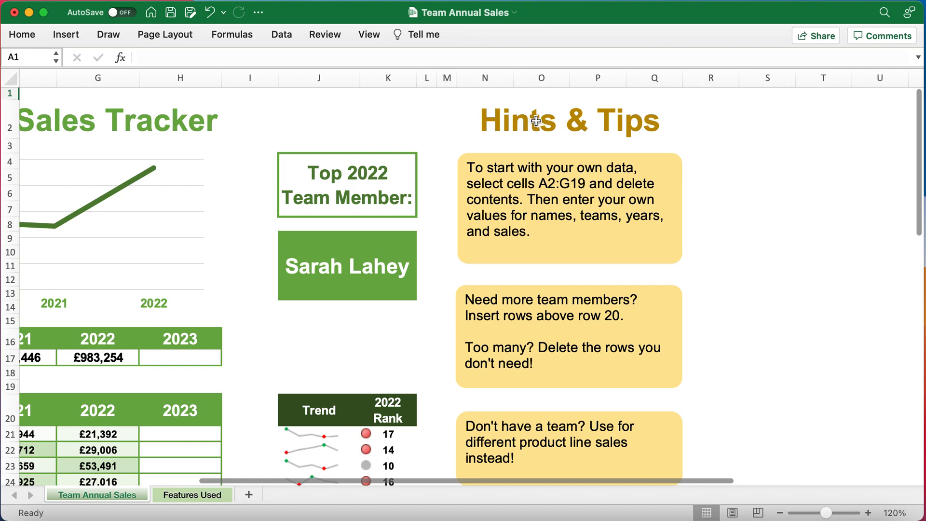
pyautogui.click(536, 120)
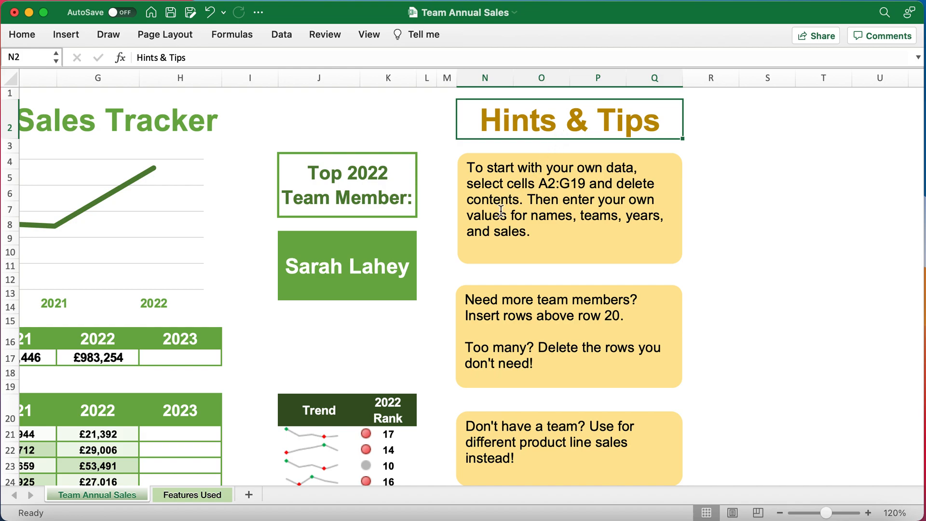
pyautogui.scroll(-2, 449, 267)
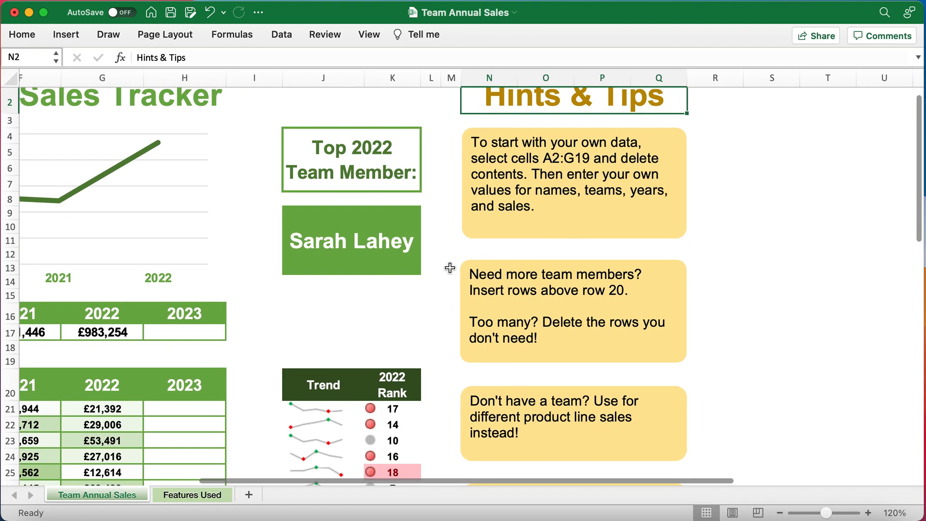
pyautogui.click(530, 227)
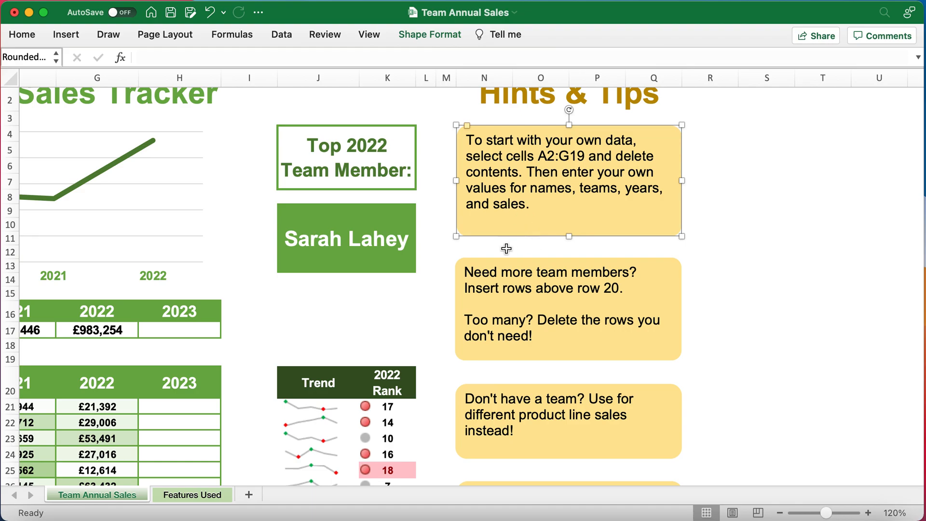
# Step: Clear the sample names and 2018–2022 sales in B21:G38 and select the first name cell, B21
pyautogui.hscroll(-1, 363, 289)
pyautogui.scroll(-10, 362, 289)
pyautogui.hscroll(-5, 363, 289)
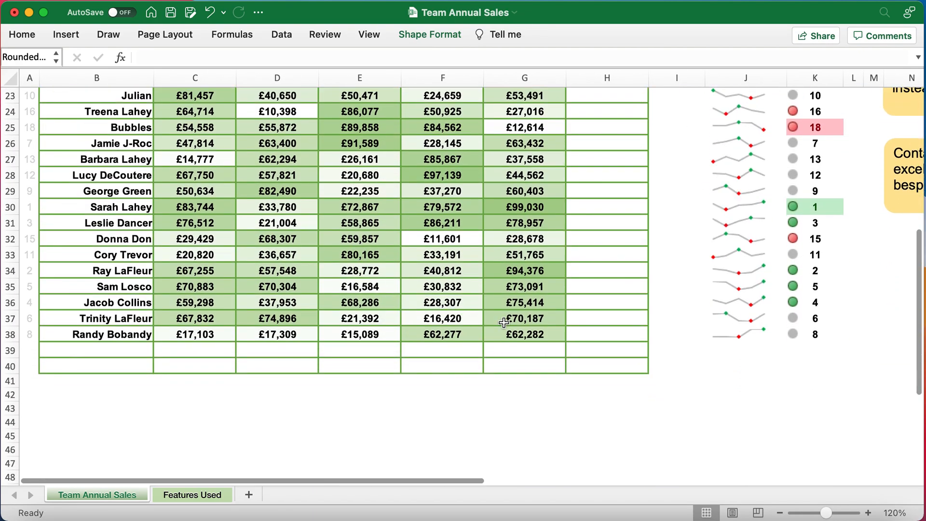
pyautogui.scroll(2, 539, 370)
pyautogui.moveTo(553, 396); pyautogui.dragTo(107, 122)
pyautogui.press('Delete')
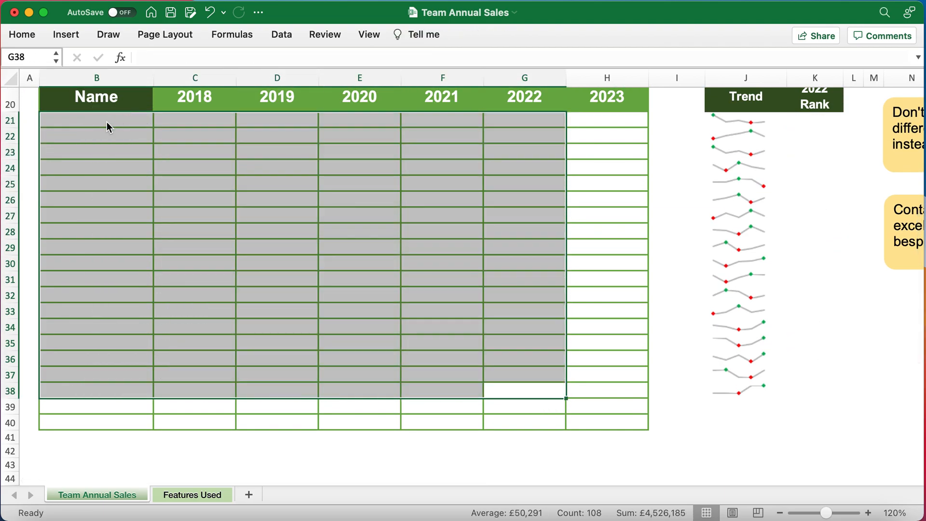
pyautogui.scroll(3, 158, 178)
pyautogui.scroll(3, 158, 178)
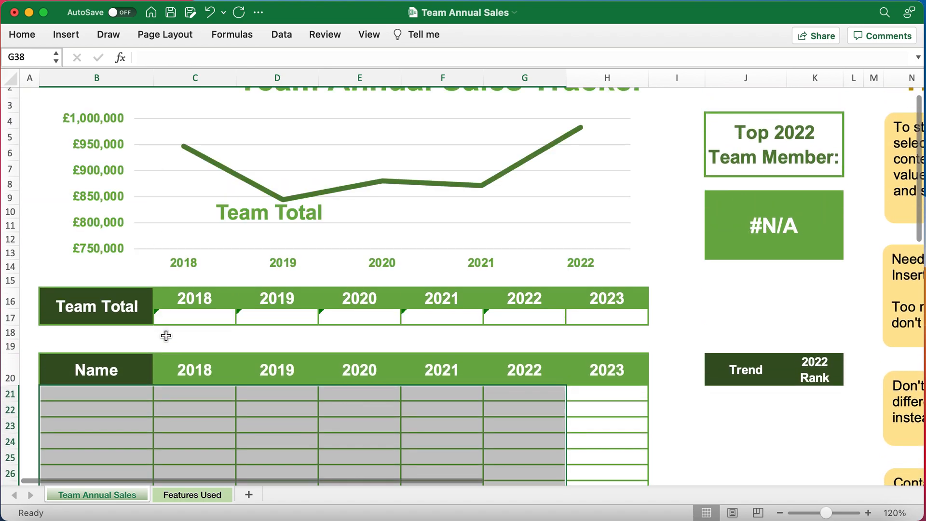
pyautogui.click(130, 393)
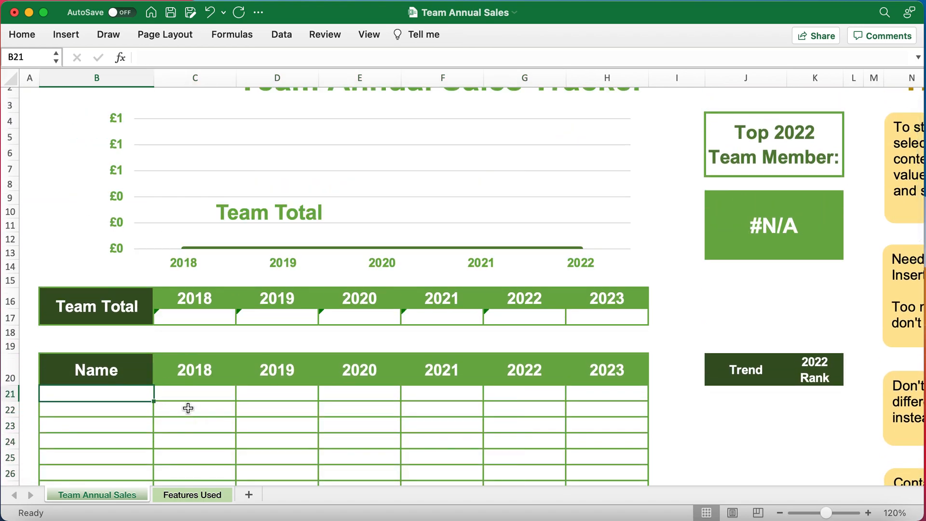
# Step: Read the Hints & Tips note about inserting or deleting team member rows and highlight example cells in row 34 of the table
pyautogui.hscroll(10, 325, 389)
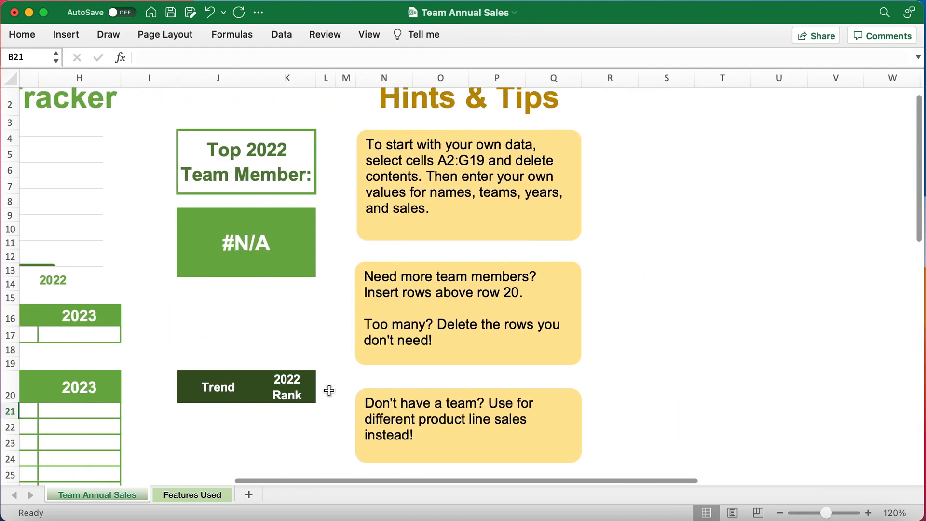
pyautogui.scroll(1, 329, 391)
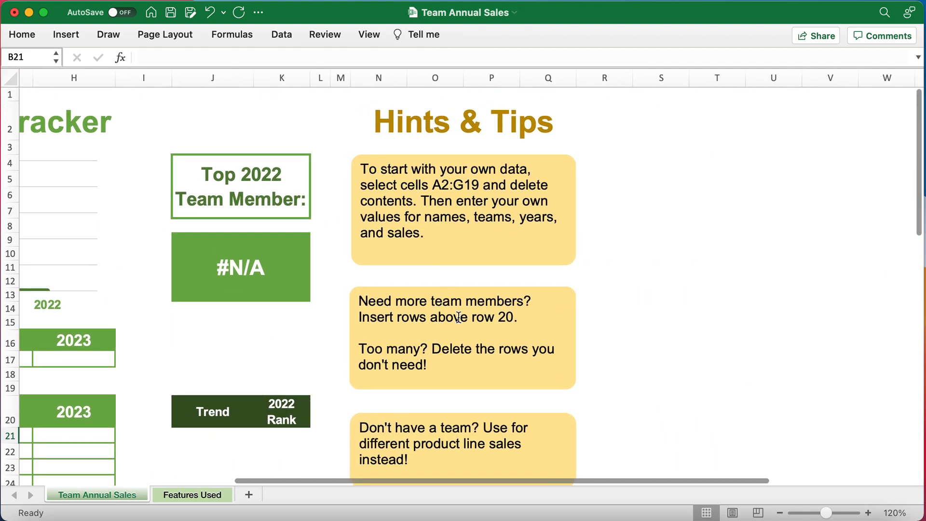
pyautogui.scroll(-5, 217, 341)
pyautogui.hscroll(-5, 217, 341)
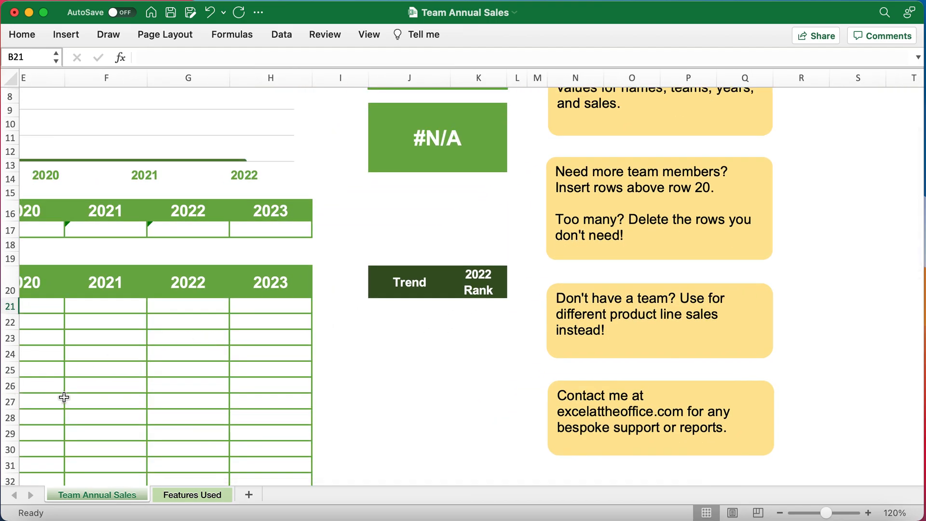
pyautogui.scroll(-5, 64, 397)
pyautogui.hscroll(-3, 65, 397)
pyautogui.moveTo(56, 368); pyautogui.dragTo(244, 365)
pyautogui.scroll(6, 244, 365)
pyautogui.hscroll(3, 244, 365)
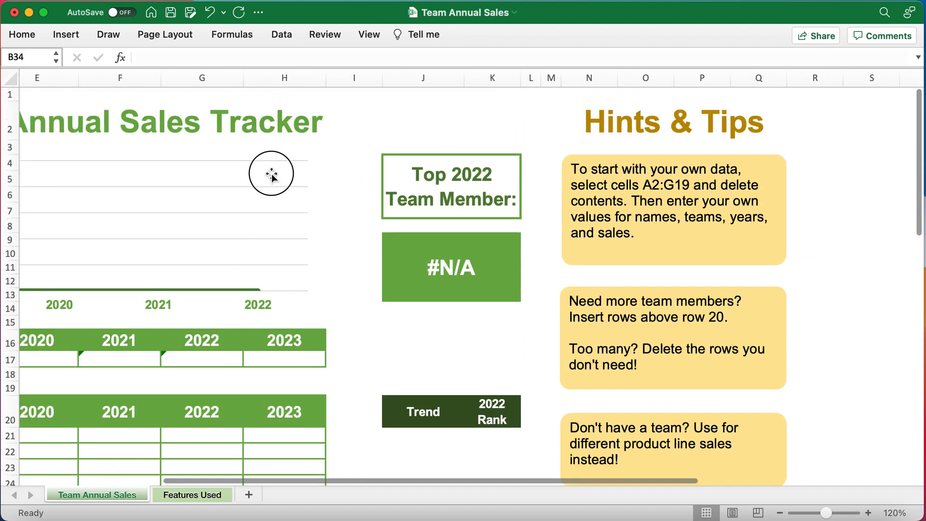
# Step: Read the notes about product line sales and bespoke support, then select the Team Total label and review the chart area
pyautogui.click(270, 173)
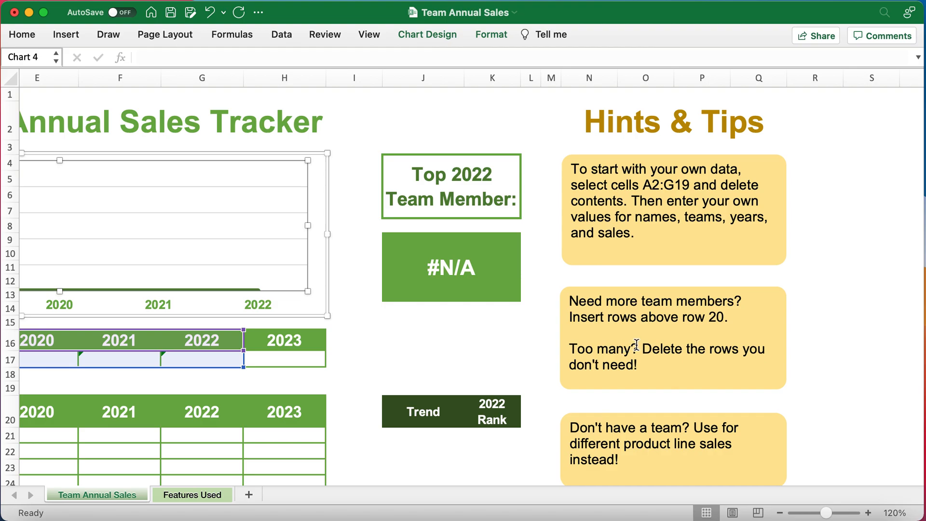
pyautogui.scroll(-5, 635, 346)
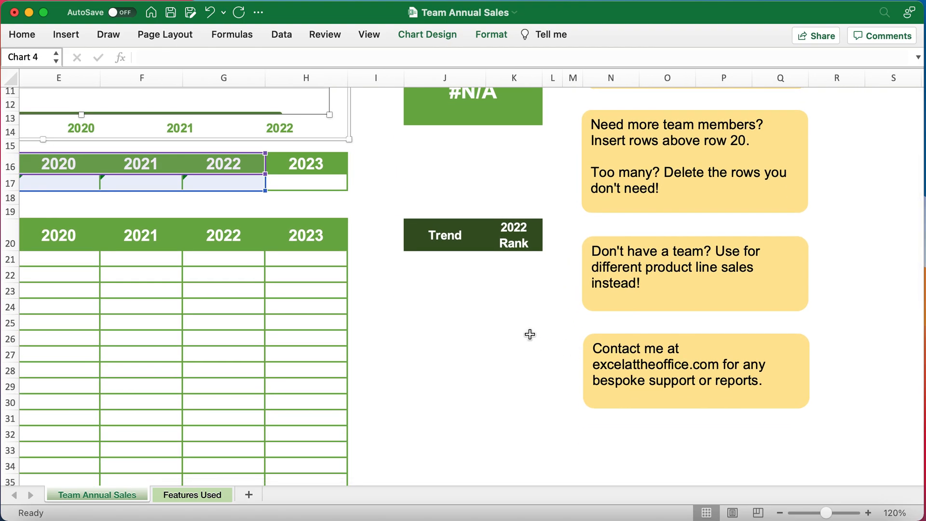
pyautogui.hscroll(-6, 358, 316)
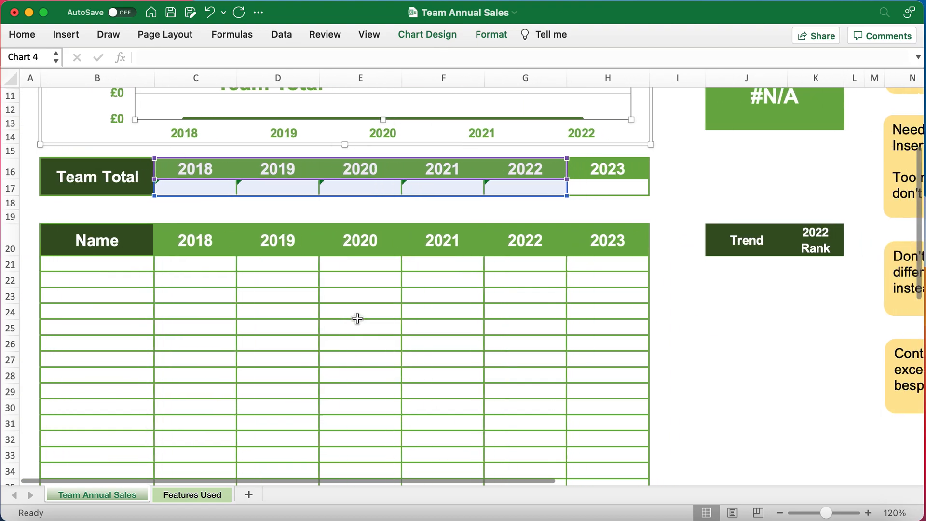
pyautogui.click(91, 181)
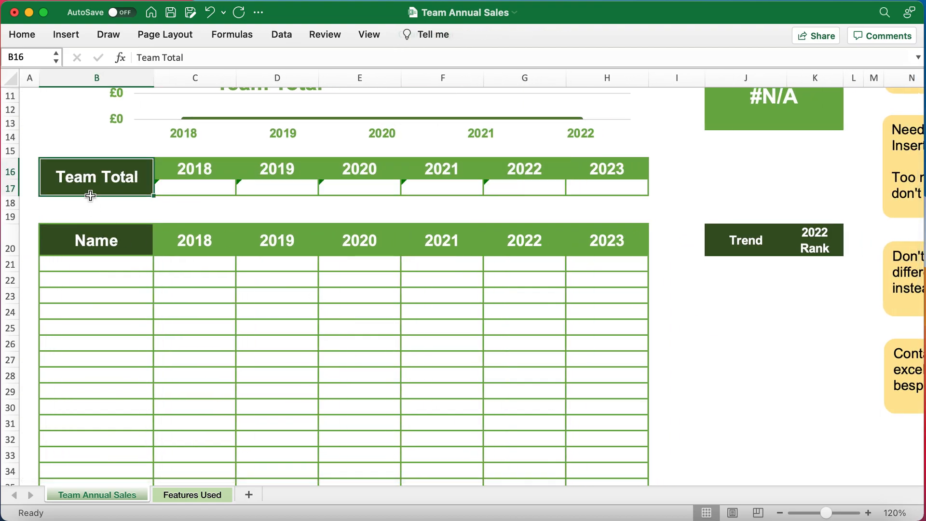
pyautogui.scroll(2, 96, 195)
pyautogui.scroll(3, 96, 194)
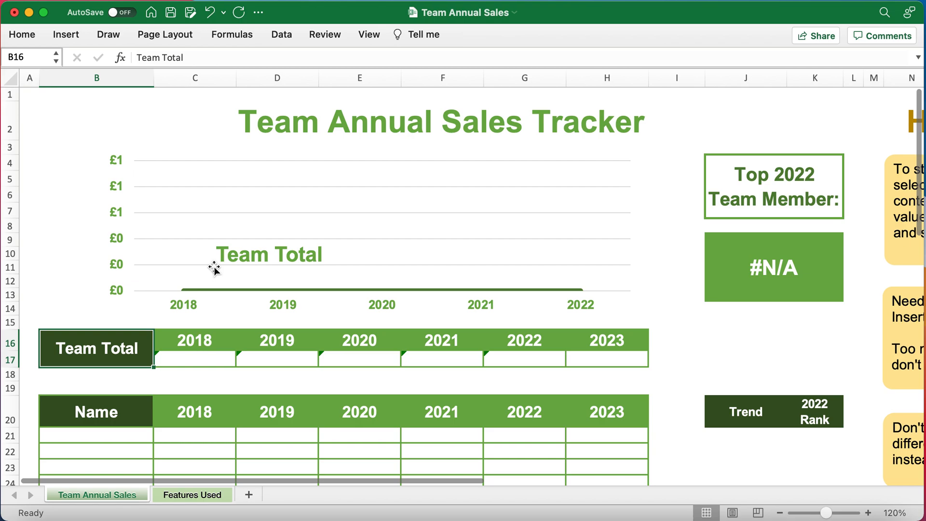
# Step: Change the sheet title to "Product Annual Sales Tracker"
pyautogui.doubleClick(288, 115)
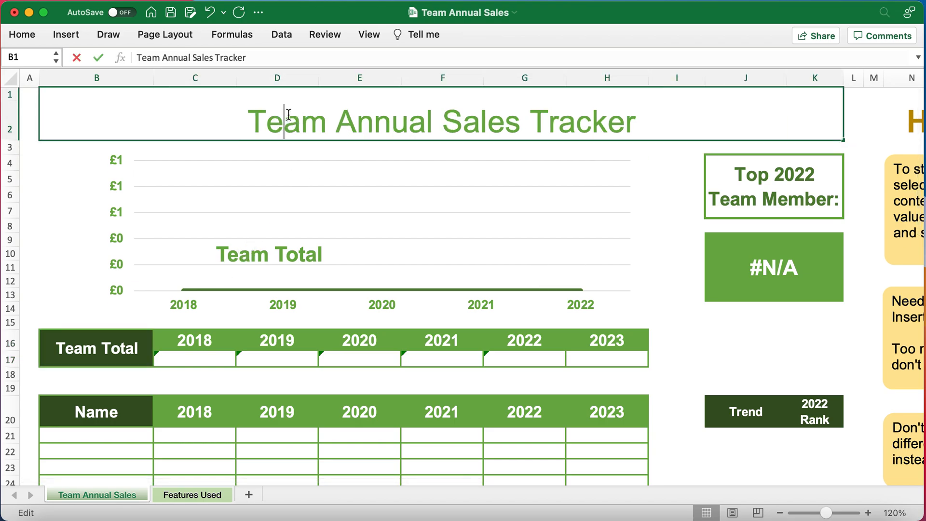
pyautogui.press('Escape')
pyautogui.doubleClick(283, 123)
pyautogui.press('Escape')
pyautogui.doubleClick(273, 123)
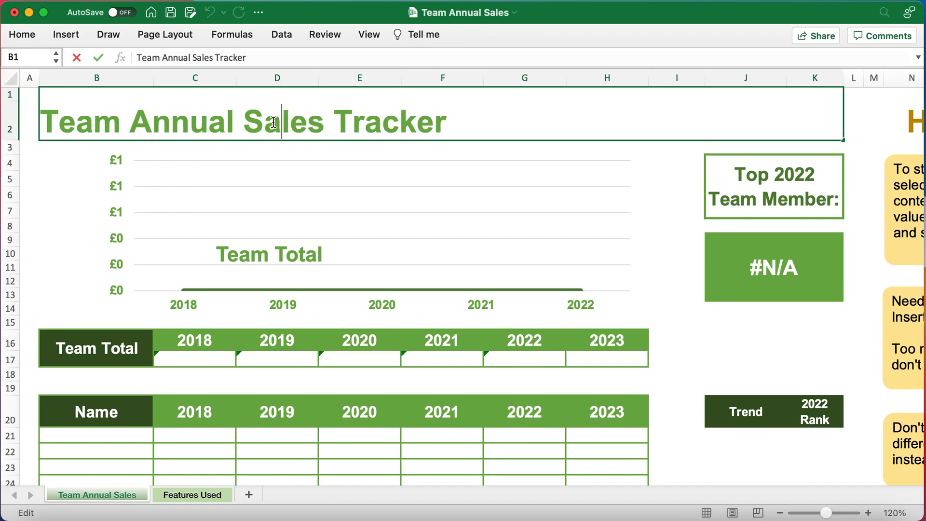
pyautogui.doubleClick(100, 117)
pyautogui.write('Produ')
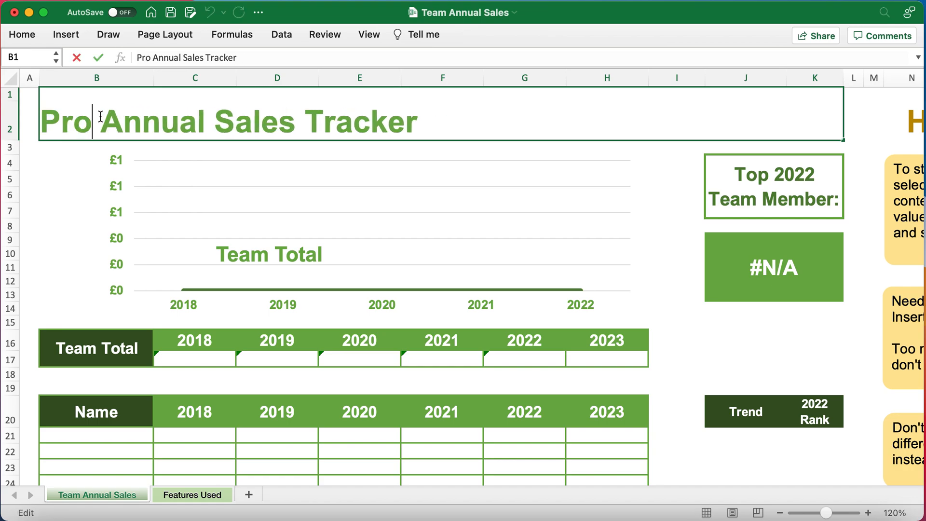
pyautogui.write('ct')
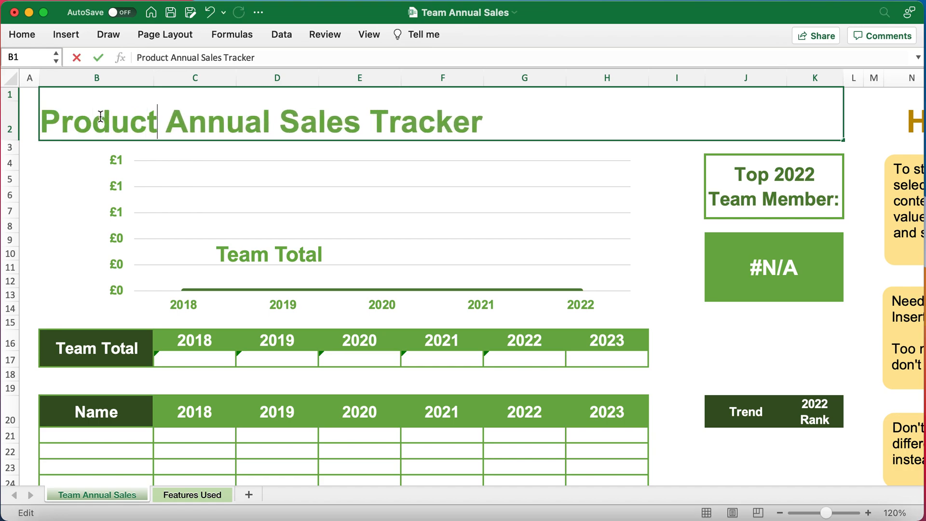
pyautogui.press('Return')
# Step: Change the "Top 2022 Team Member:" heading to read "Top 2022 Product:"
pyautogui.click(738, 200)
pyautogui.doubleClick(748, 199)
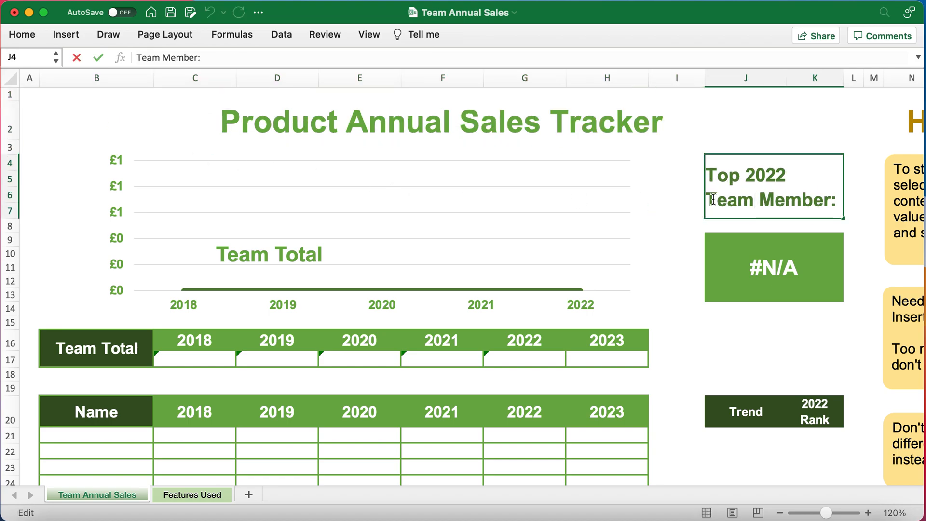
pyautogui.moveTo(712, 199); pyautogui.dragTo(838, 200)
pyautogui.press('BackSpace')
pyautogui.press('BackSpace')
pyautogui.write('Product:')
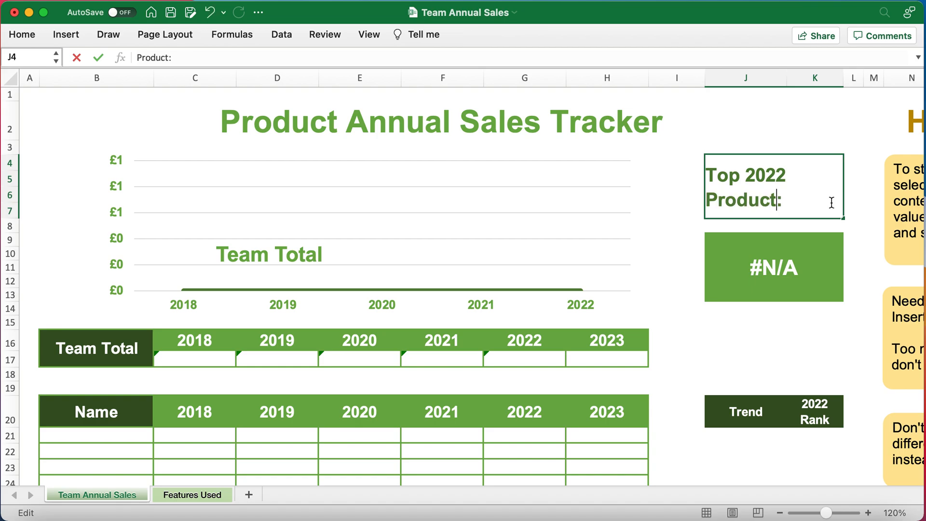
pyautogui.press('Return')
# Step: Change the chart's title to "Product Total" and leave the chart by selecting the Team Total label
pyautogui.click(238, 254)
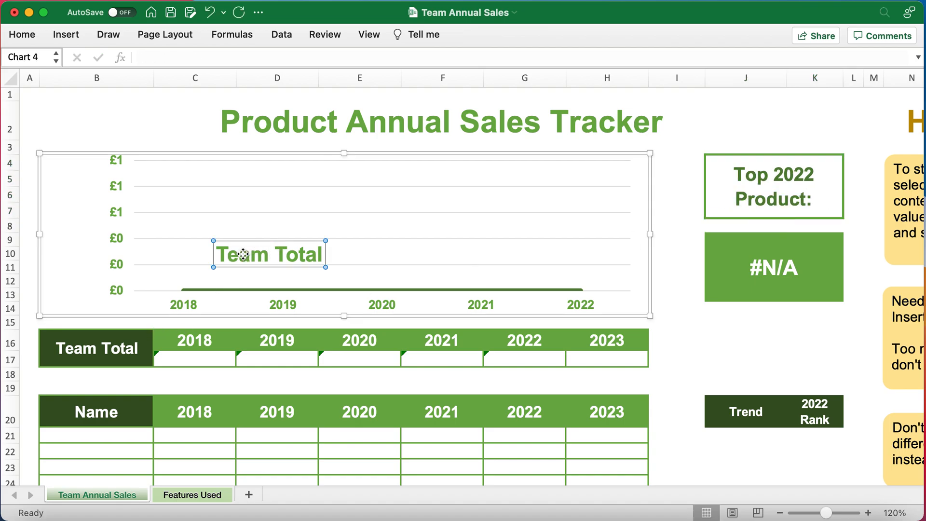
pyautogui.doubleClick(236, 256)
pyautogui.write('Pro')
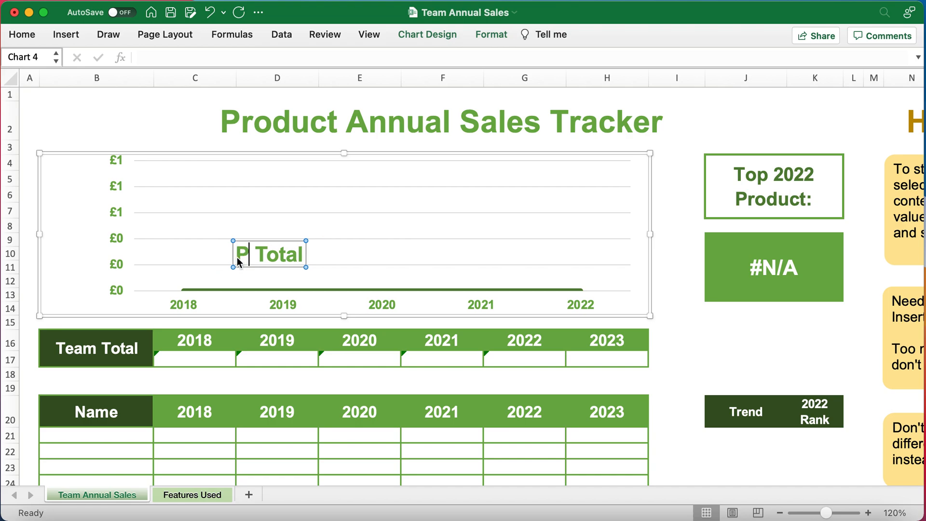
pyautogui.write('duct')
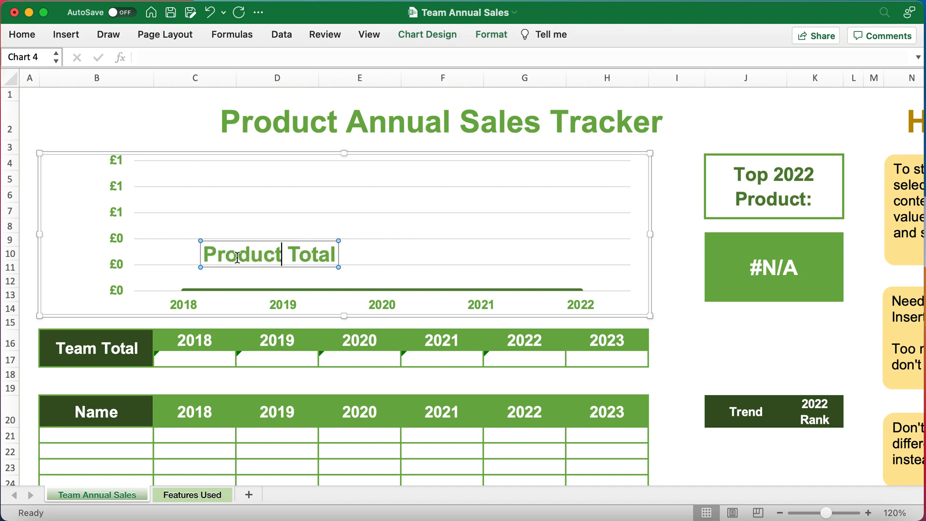
pyautogui.scroll(-4, 111, 367)
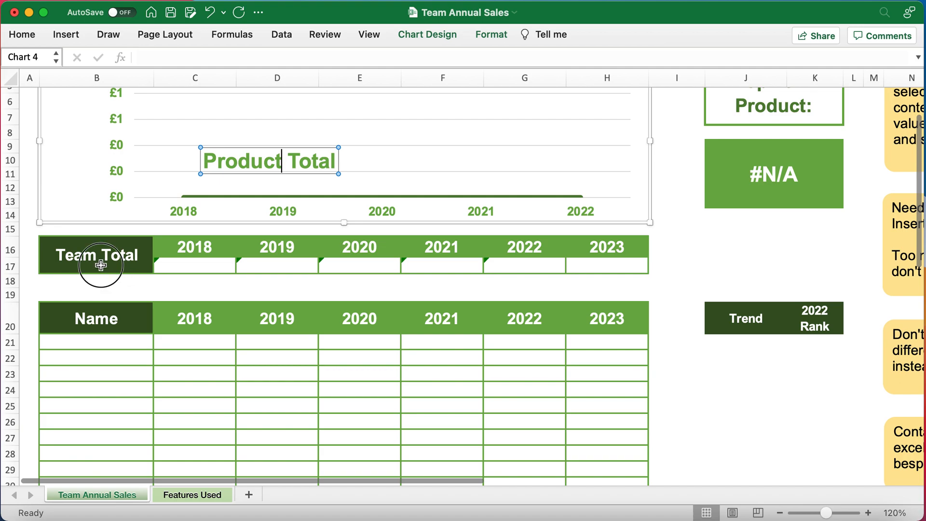
pyautogui.click(99, 260)
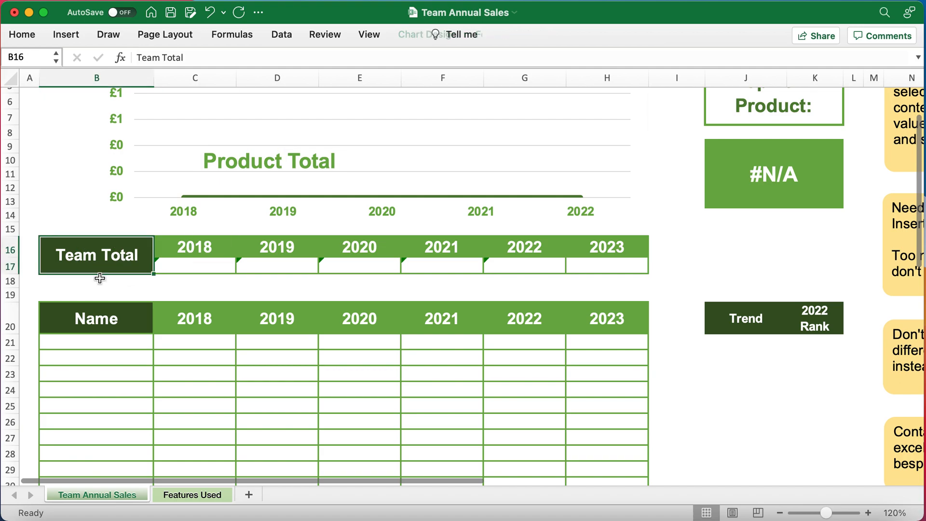
# Step: Enter "Product Line 1" in B21 under Name and fill the series down to "Product Line 5" in B25
pyautogui.click(108, 322)
pyautogui.click(105, 342)
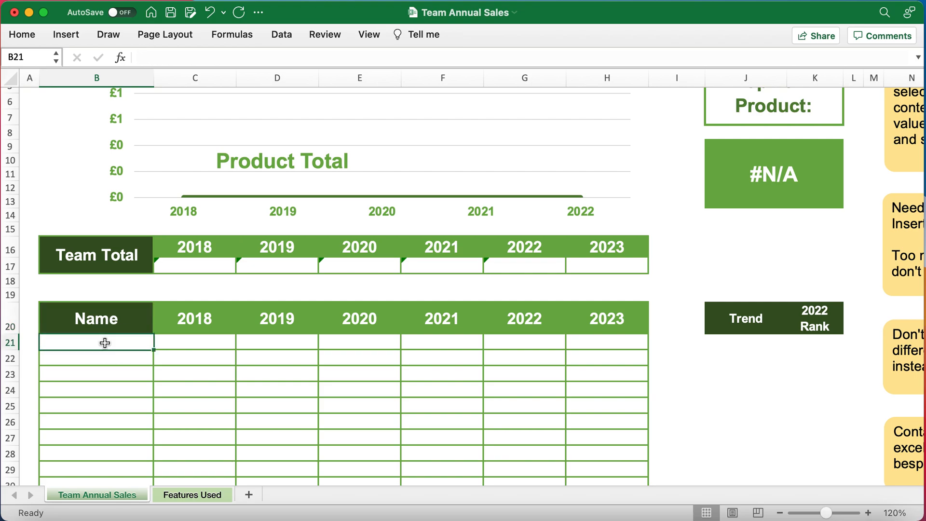
pyautogui.write('Produc')
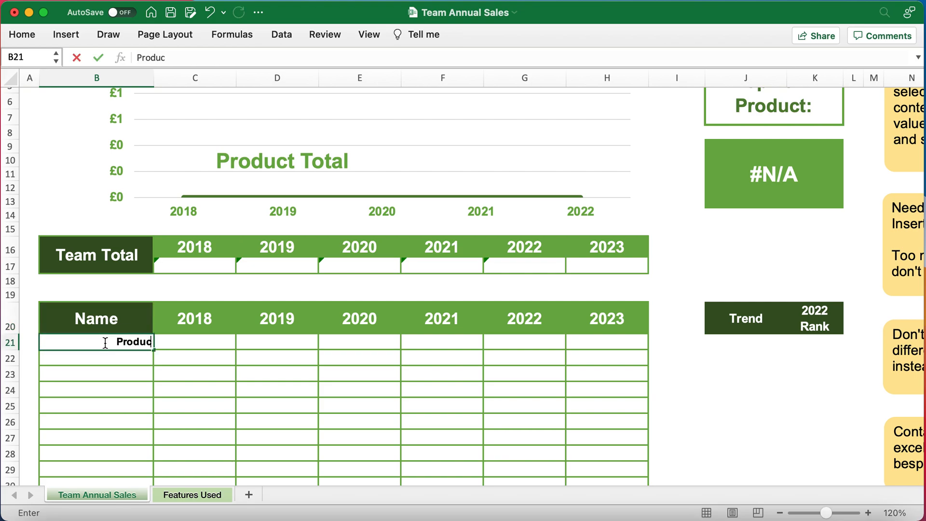
pyautogui.write('t Line 2')
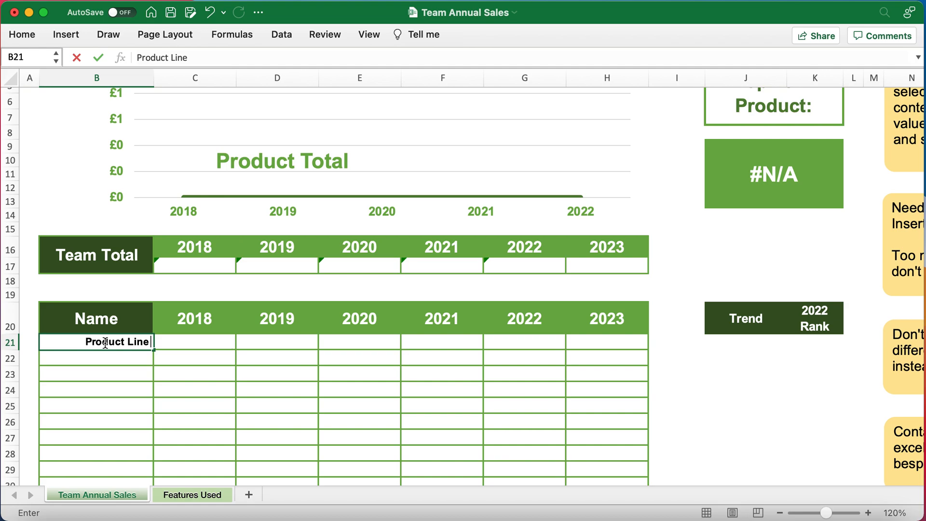
pyautogui.press('Return')
pyautogui.click(128, 346)
pyautogui.moveTo(153, 349); pyautogui.dragTo(150, 412)
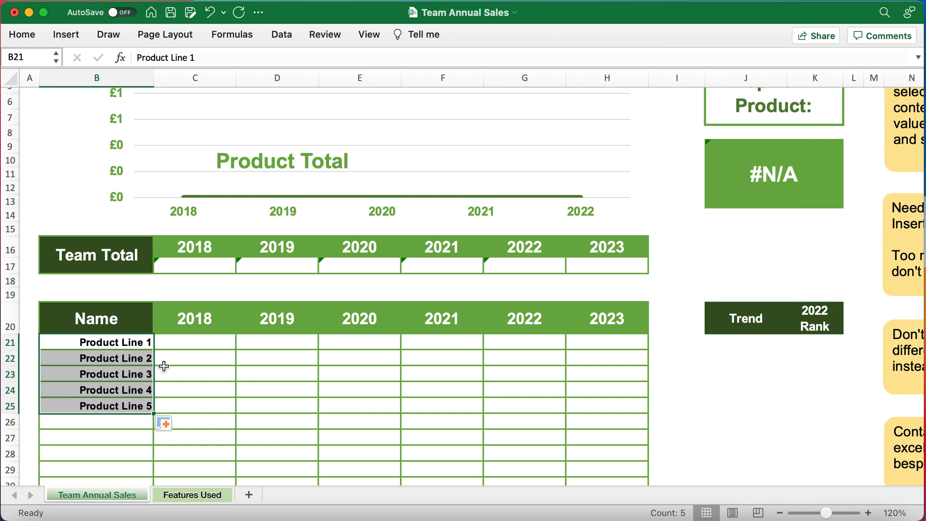
pyautogui.click(172, 337)
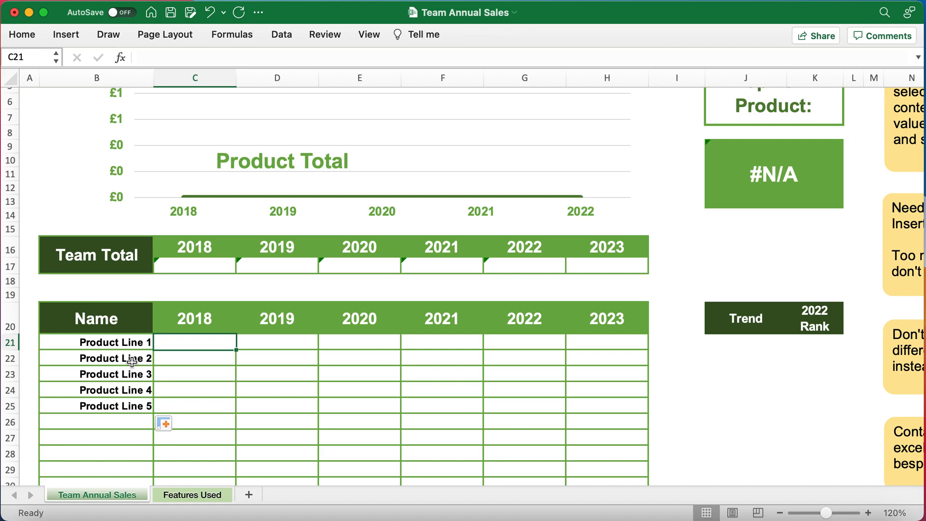
pyautogui.click(121, 344)
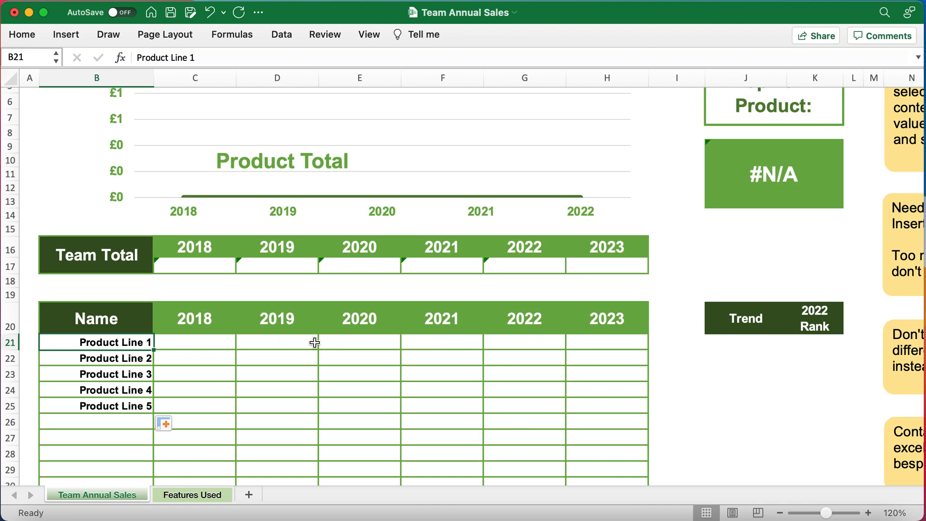
# Step: Inspect the 2018 total formula in C17, and read the product line and contact notes under Hints & Tips
pyautogui.hscroll(1, 314, 342)
pyautogui.scroll(5, 314, 342)
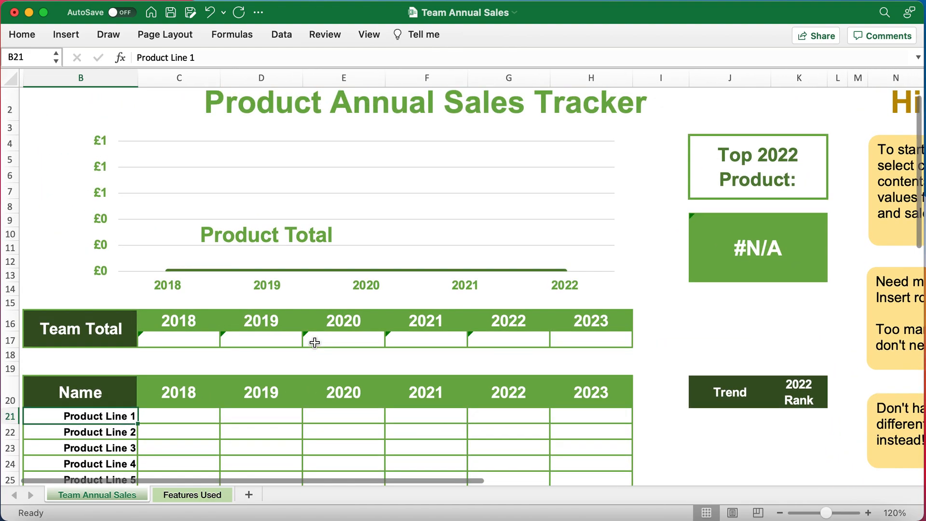
pyautogui.click(173, 340)
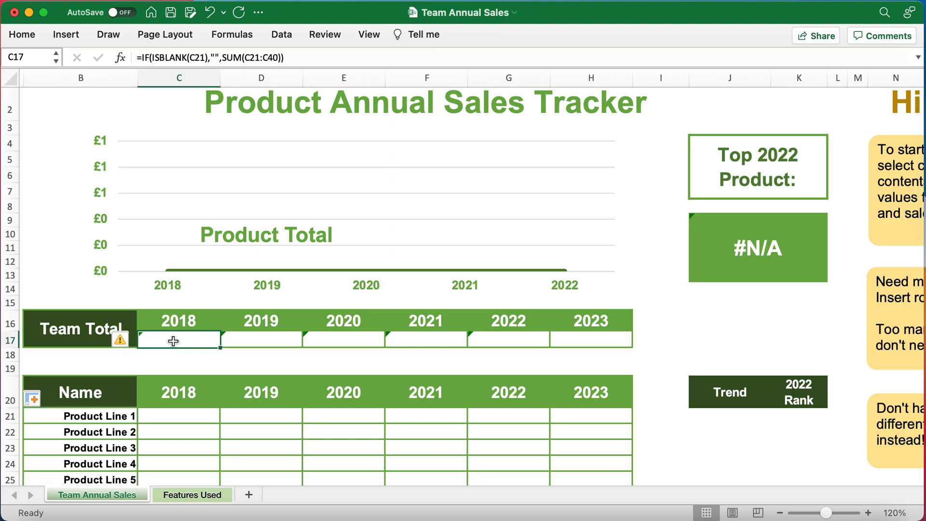
pyautogui.hscroll(10, 646, 412)
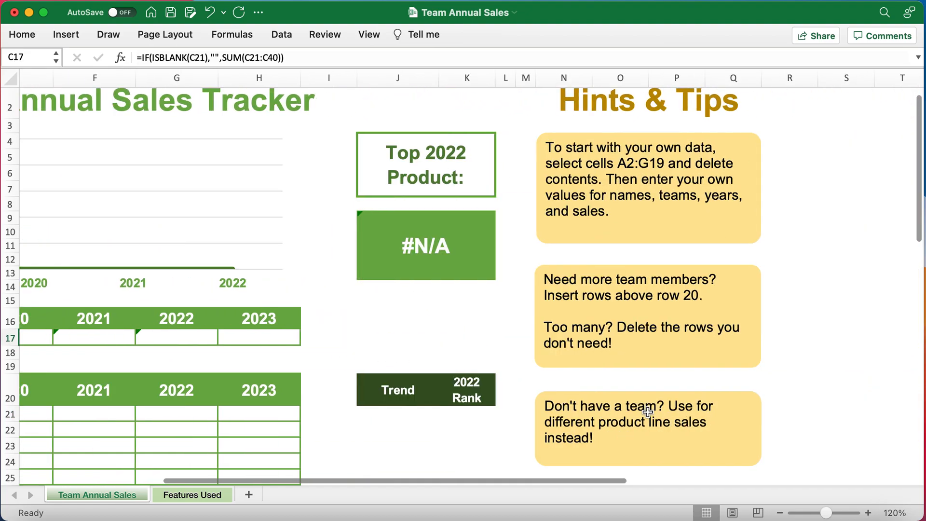
pyautogui.scroll(-4, 648, 411)
pyautogui.scroll(-5, 648, 412)
pyautogui.hscroll(-2, 647, 411)
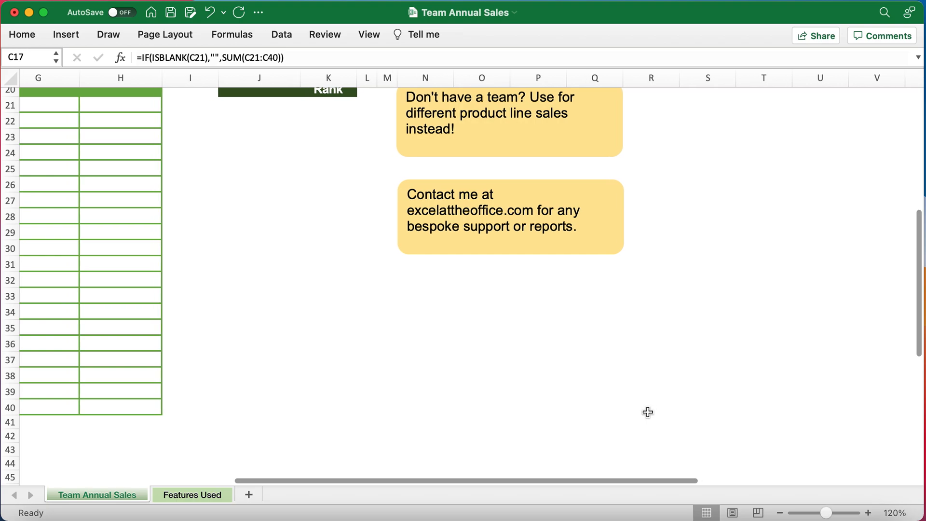
pyautogui.hscroll(1, 648, 412)
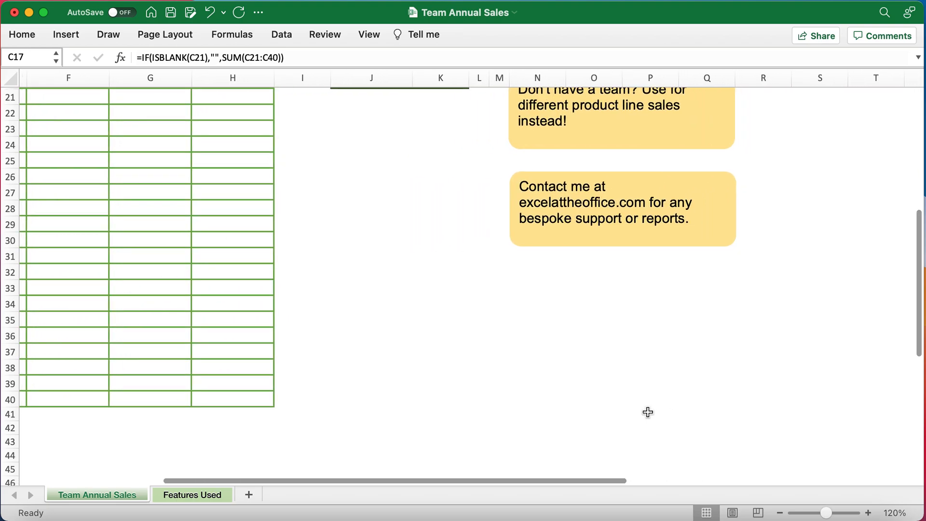
pyautogui.click(689, 244)
pyautogui.click(542, 348)
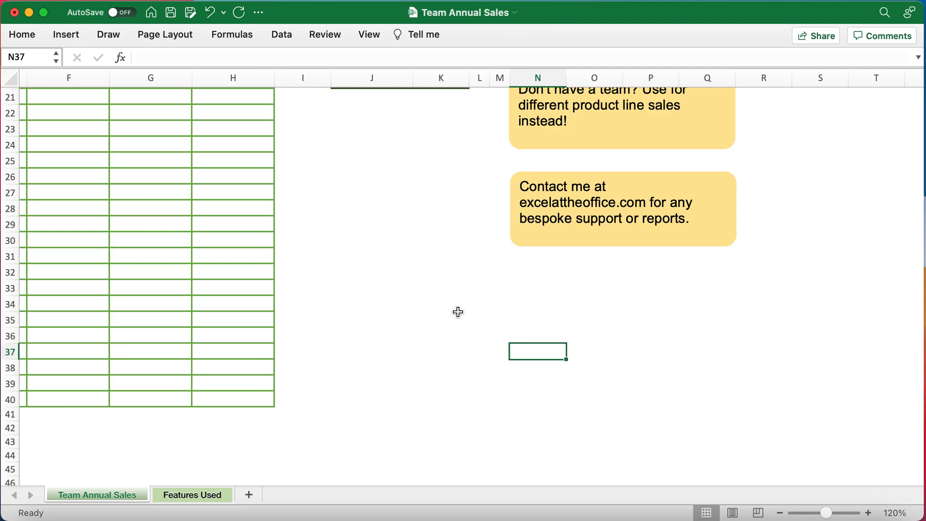
# Step: Return to the start of the tracker and inspect the lookup formula under the Top 2022 Product heading, finishing on cell A1
pyautogui.scroll(3, 457, 312)
pyautogui.hscroll(-5, 458, 311)
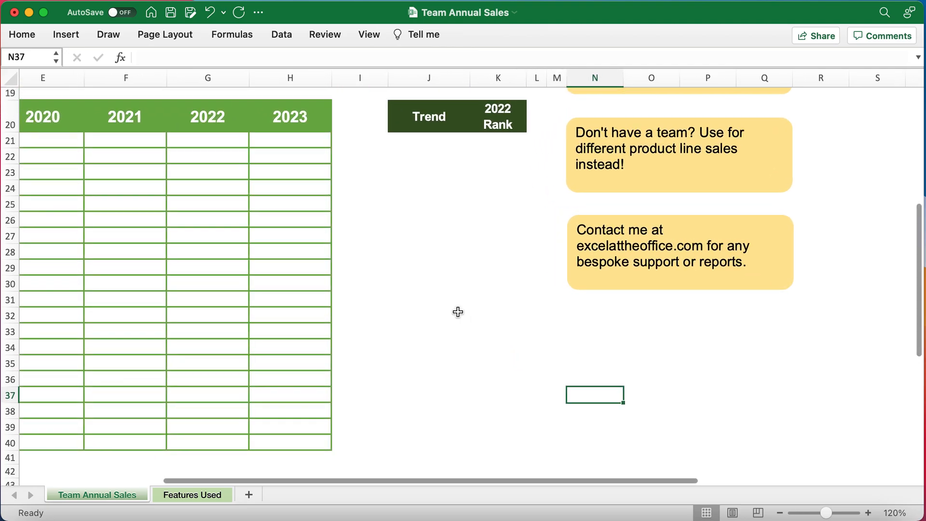
pyautogui.scroll(7, 458, 312)
pyautogui.hscroll(-3, 457, 311)
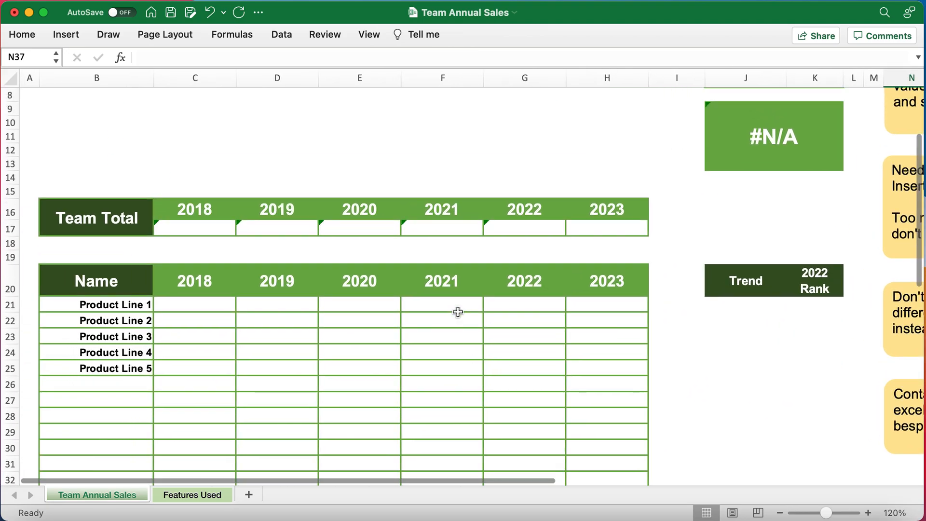
pyautogui.scroll(2, 204, 103)
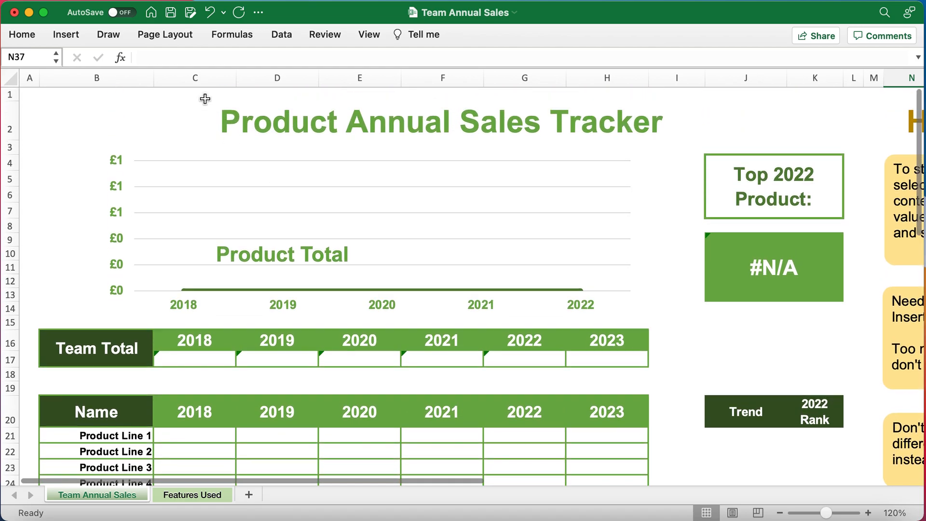
pyautogui.click(34, 92)
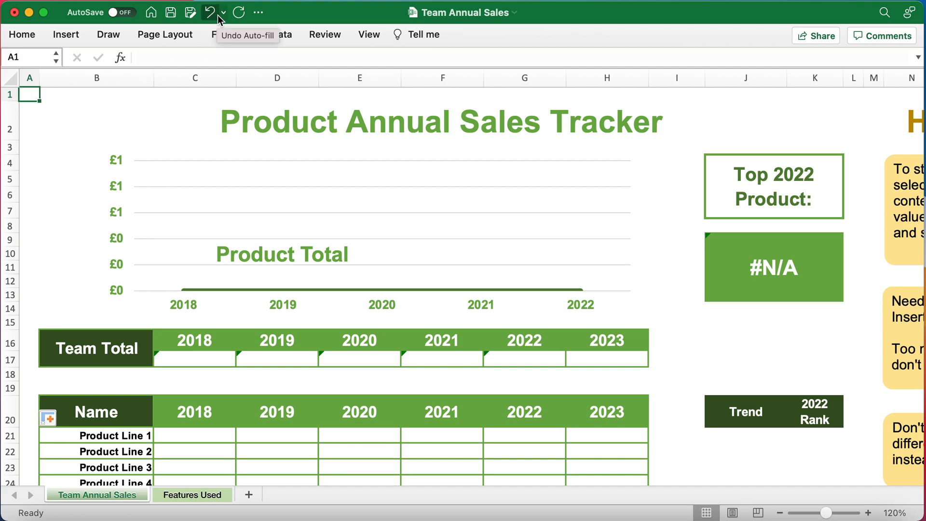
pyautogui.click(742, 270)
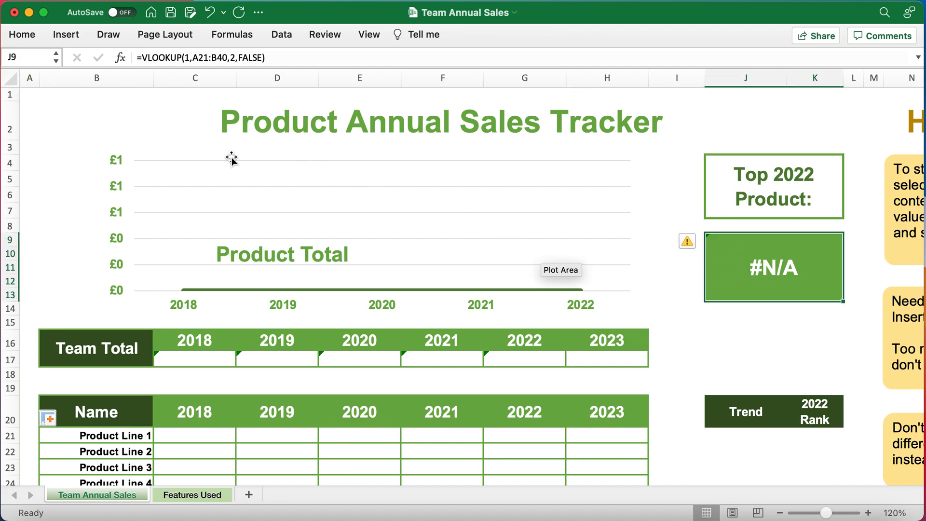
pyautogui.click(41, 95)
pyautogui.click(29, 95)
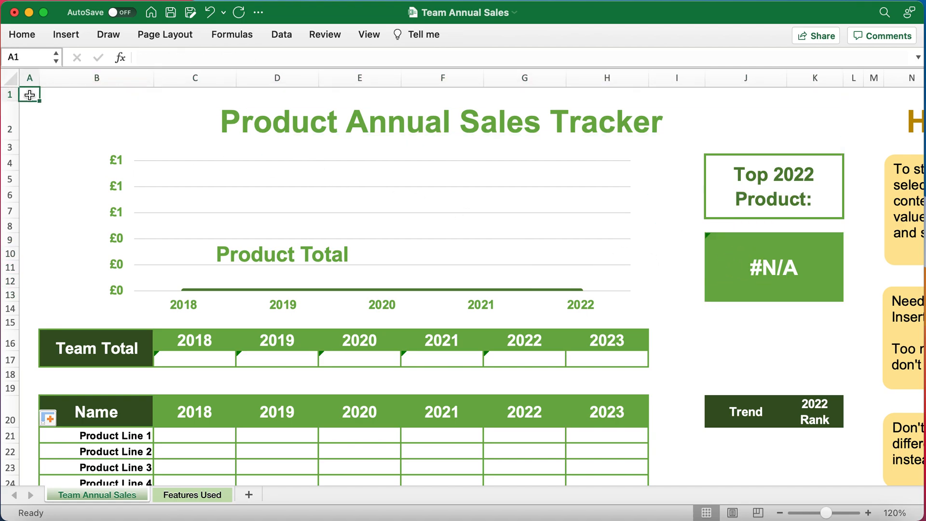
# Step: Undo the product line entries and the product wording in the chart title, top-product heading and sheet title
pyautogui.click(210, 12)
pyautogui.click(210, 13)
pyautogui.click(210, 12)
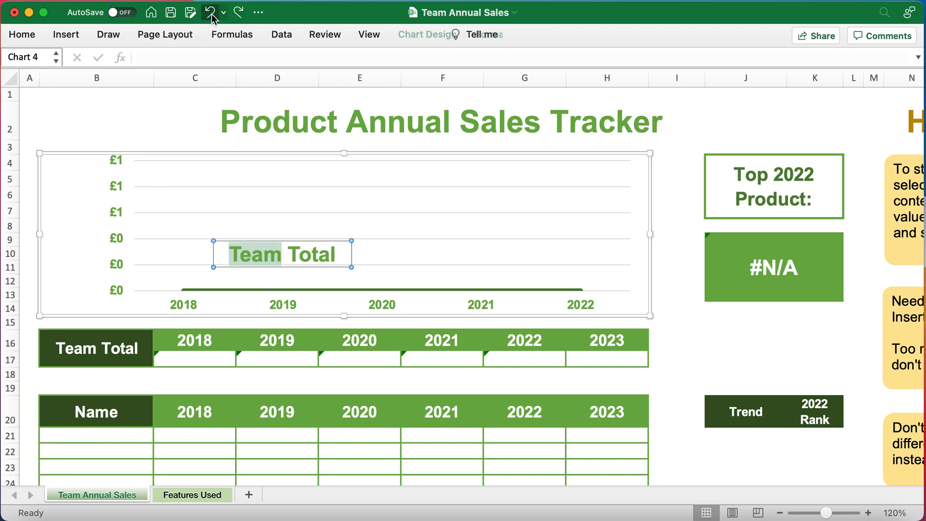
pyautogui.click(210, 12)
pyautogui.click(211, 12)
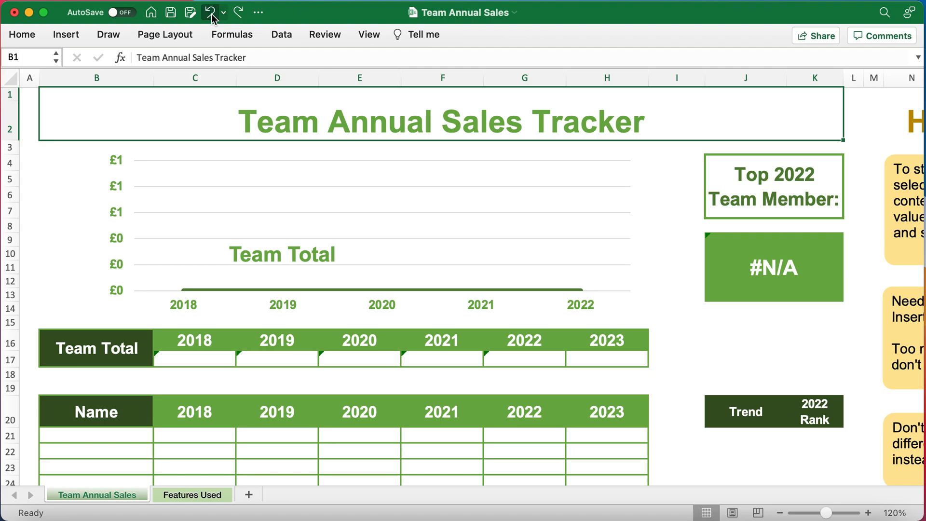
# Step: Undo the clearing of the names and 2018 to 2022 sales, redo the switch to Normal view, and select A1
pyautogui.click(210, 12)
pyautogui.click(210, 13)
pyautogui.click(210, 13)
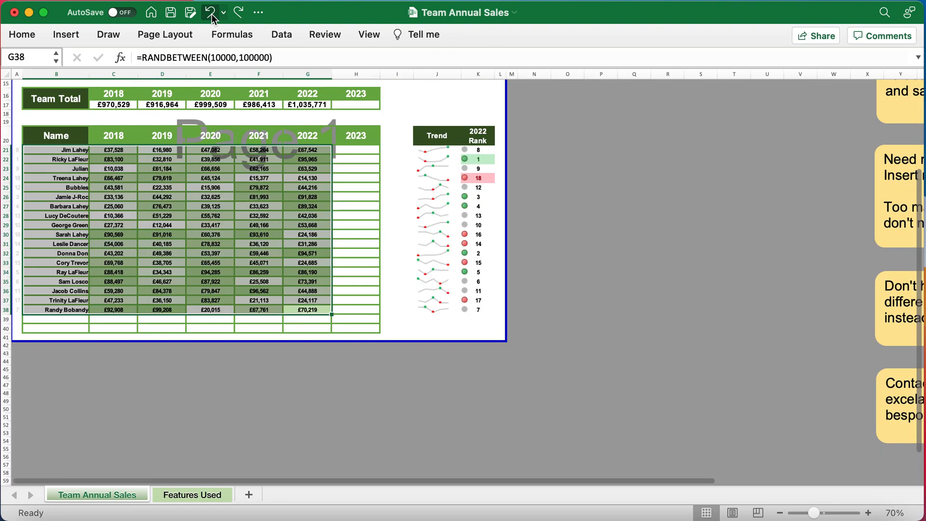
pyautogui.click(239, 13)
pyautogui.scroll(5, 242, 165)
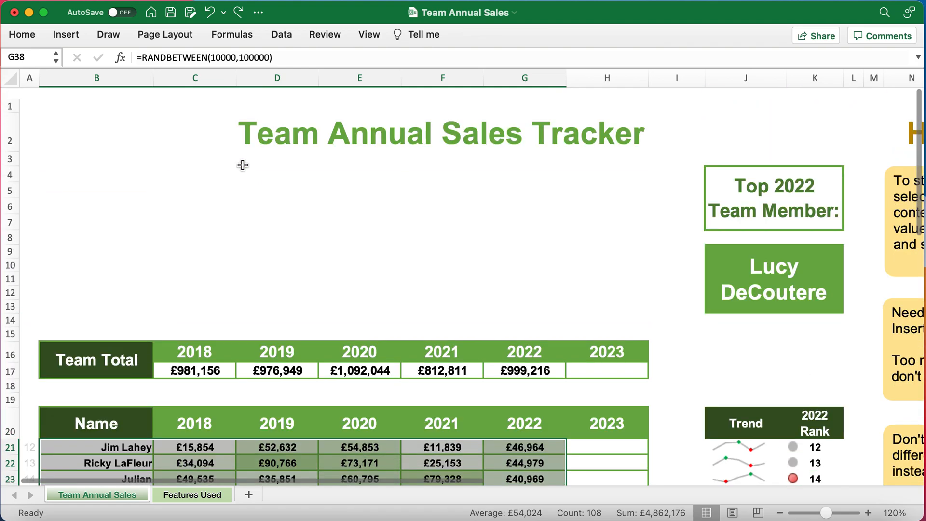
pyautogui.click(32, 101)
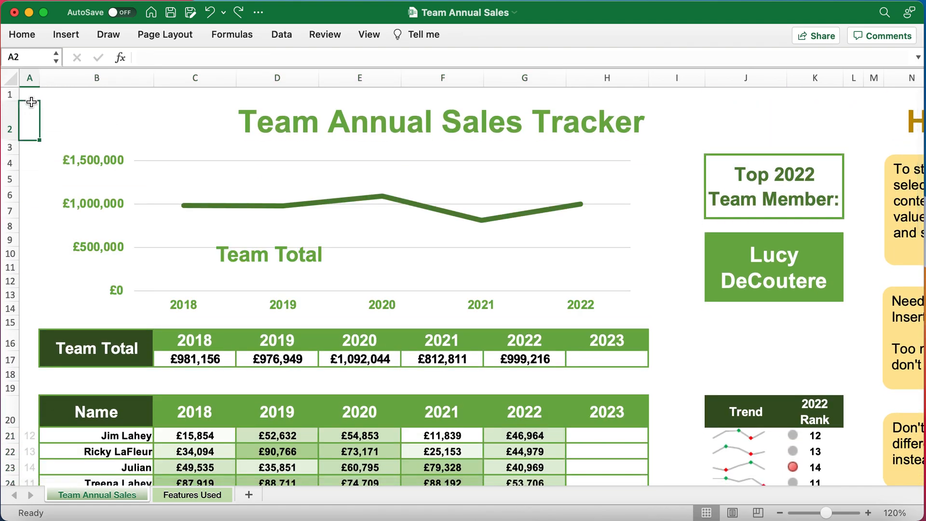
pyautogui.click(31, 94)
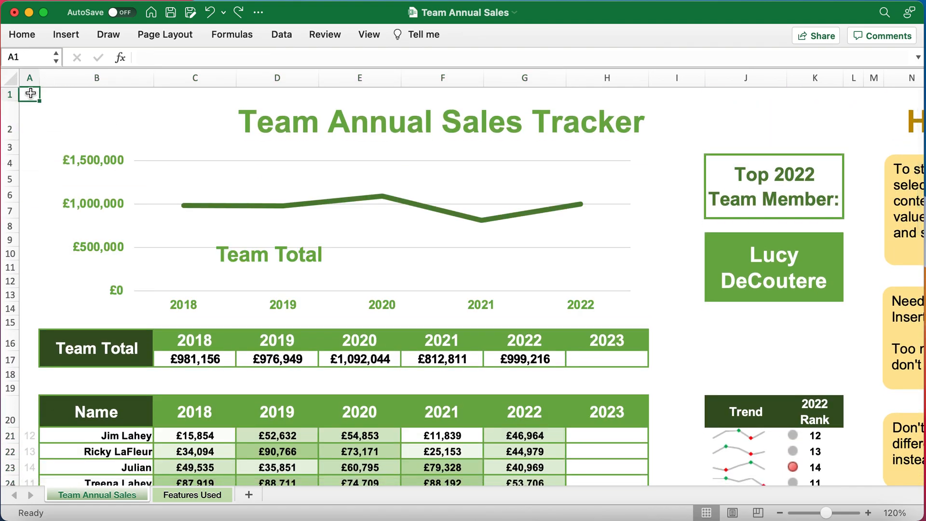